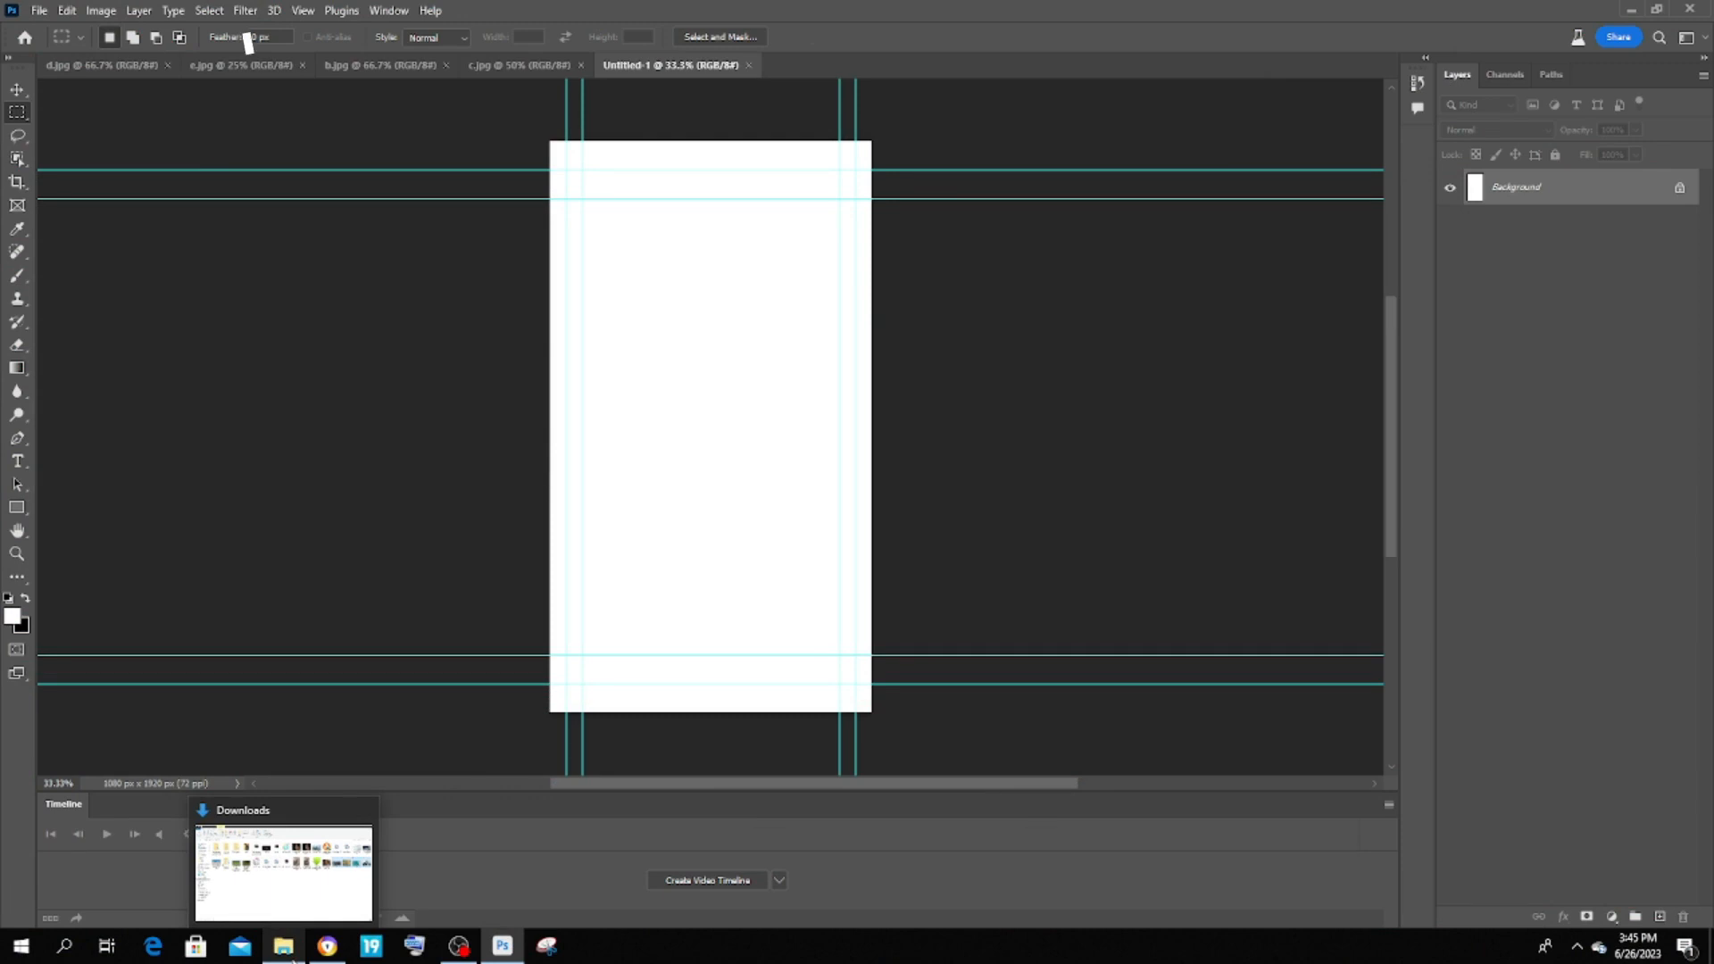
Step: Place the Everton 0-1 Chelsea video from the Downloads folder onto the blank canvas and shift it slightly above the centre
left_click(292, 878)
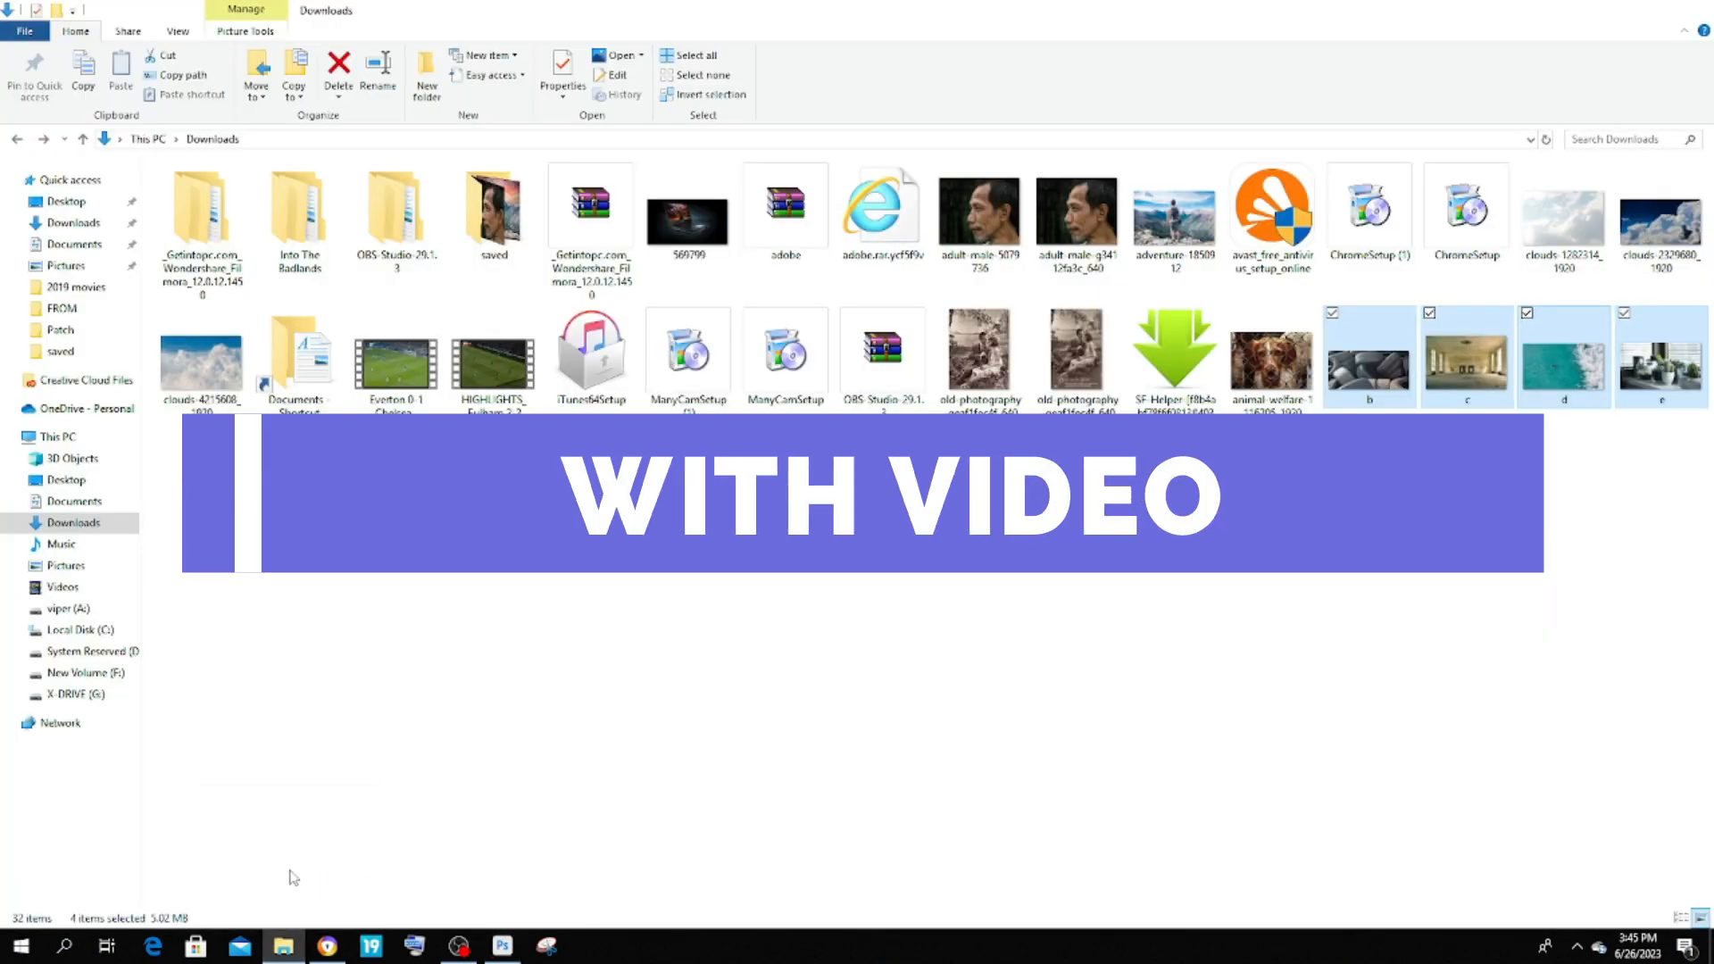
left_click_drag(396, 364, 654, 544)
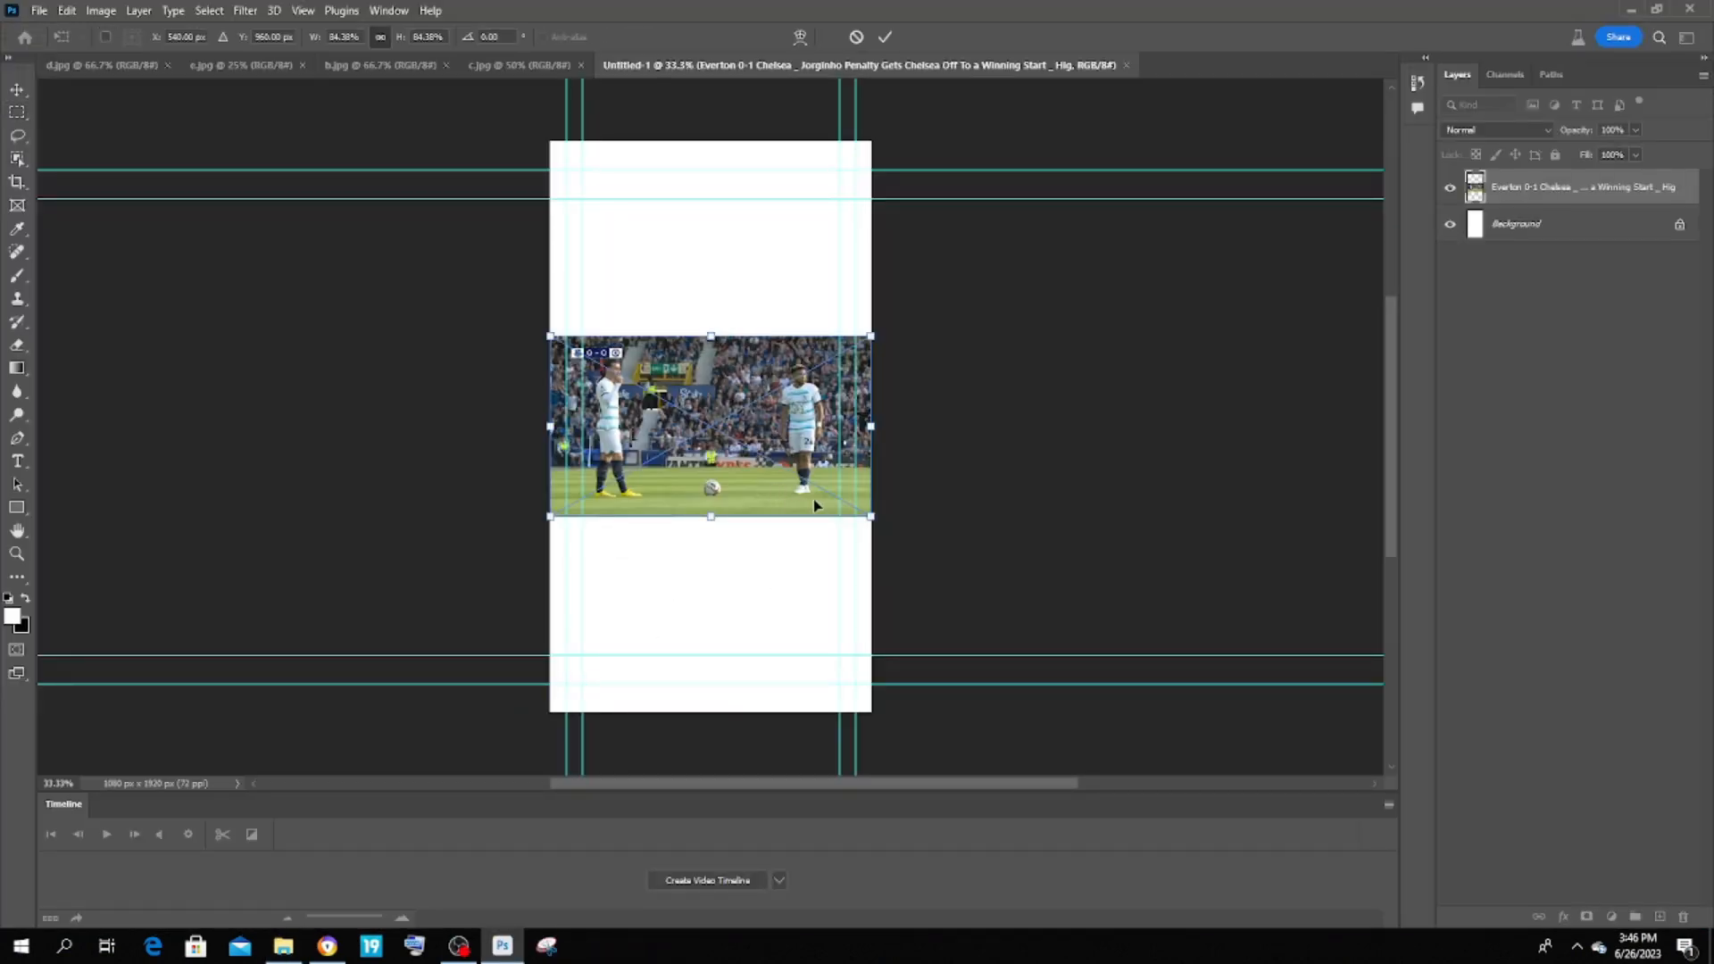
left_click_drag(797, 433, 784, 389)
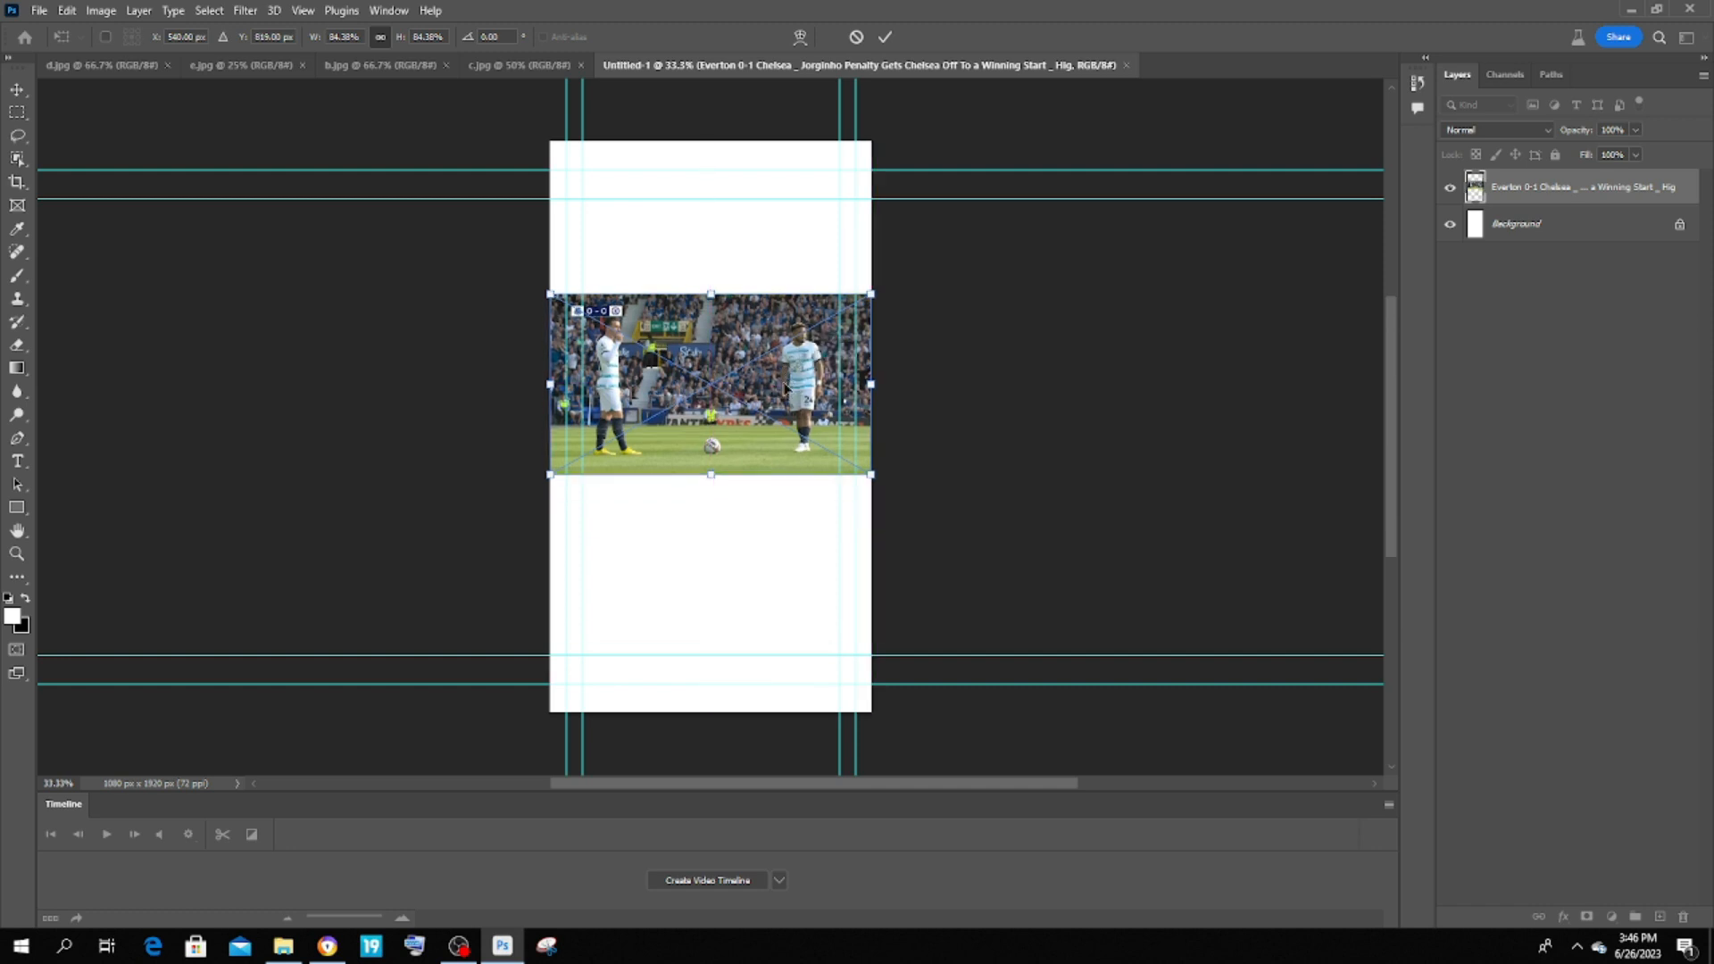
key("Return")
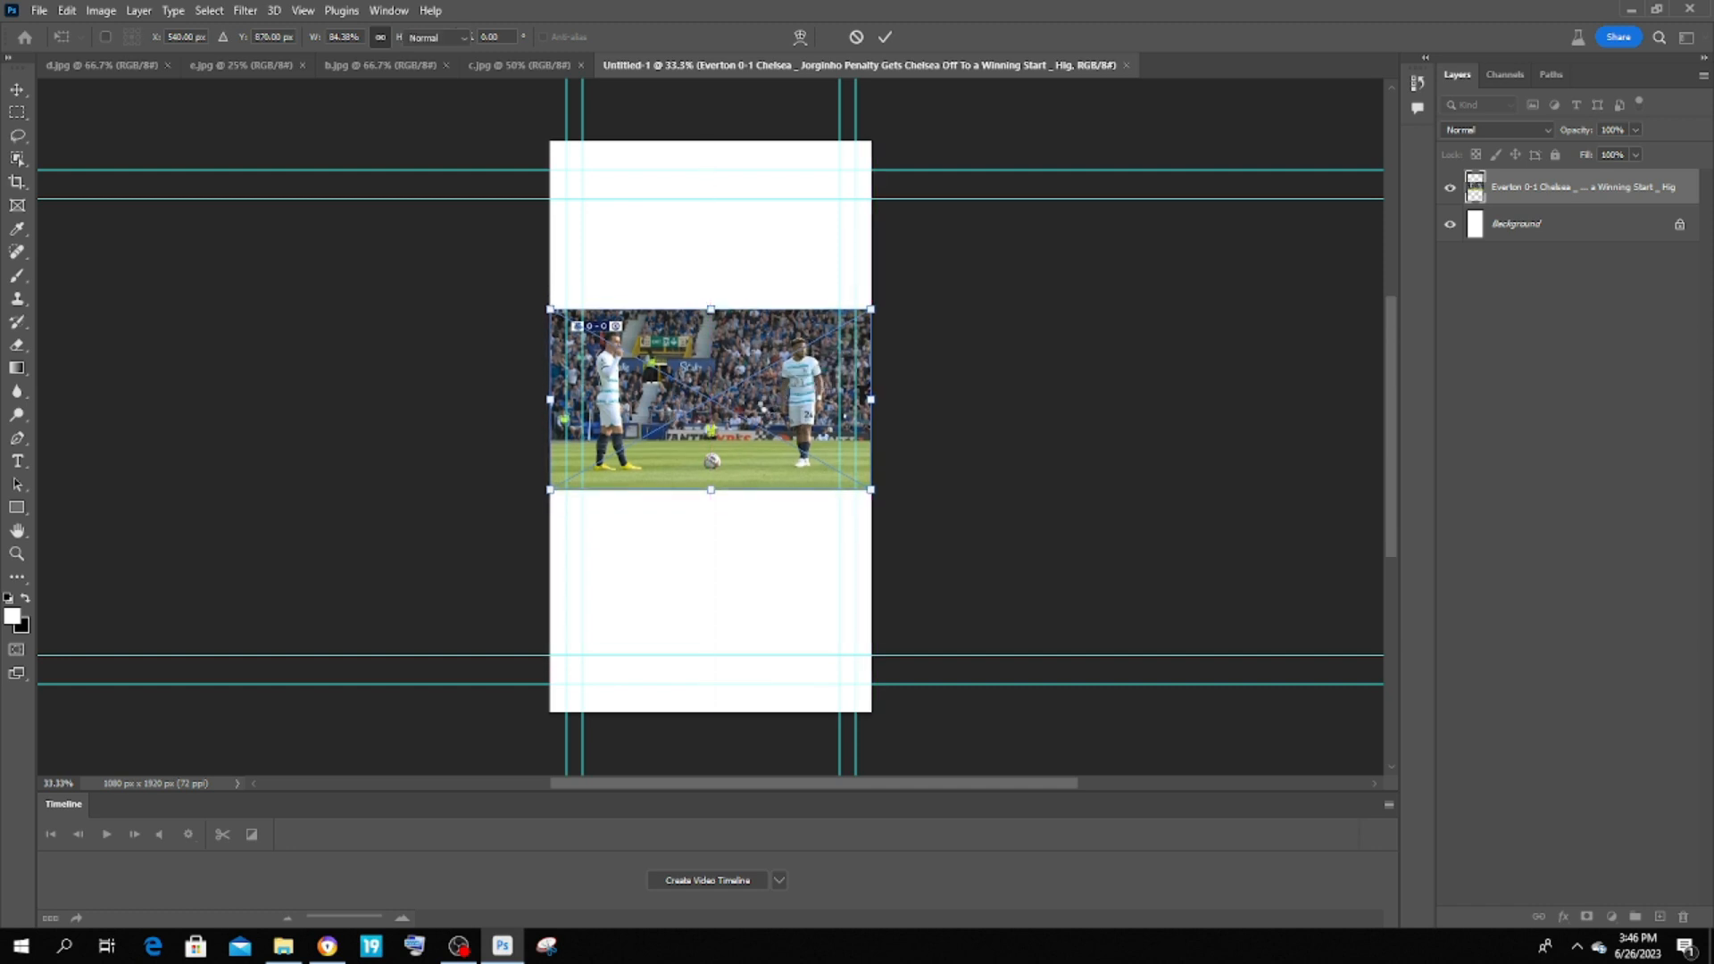
key("m")
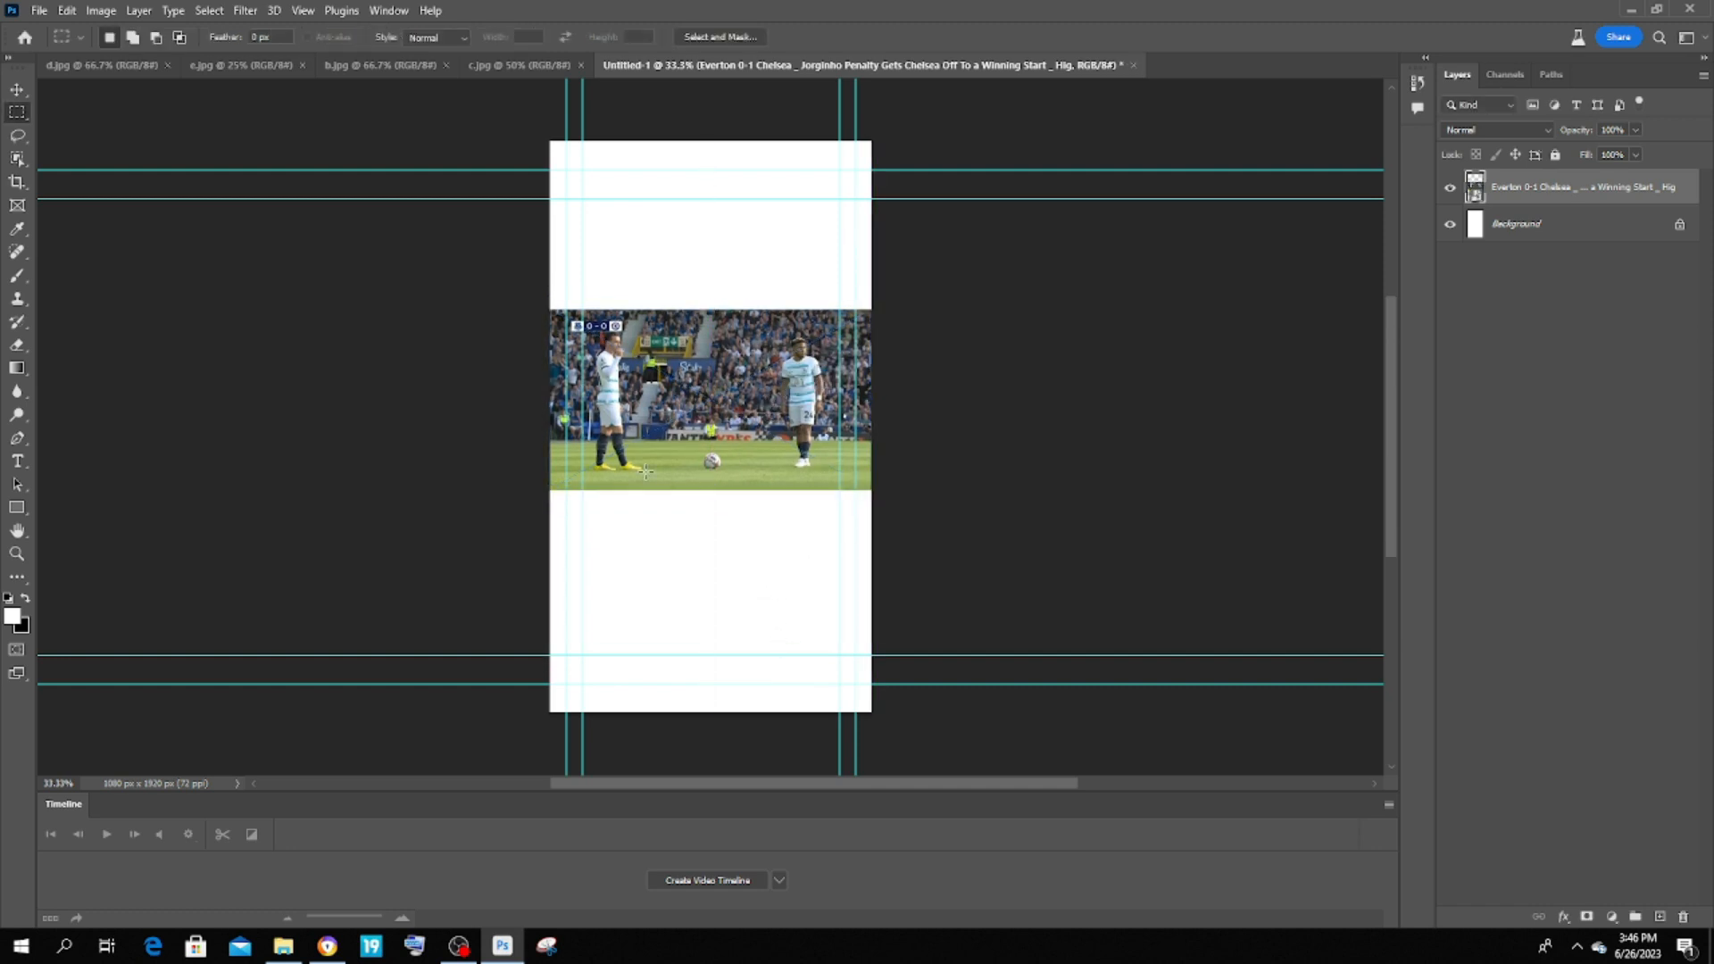
Step: Create a video timeline for the document
left_click(389, 11)
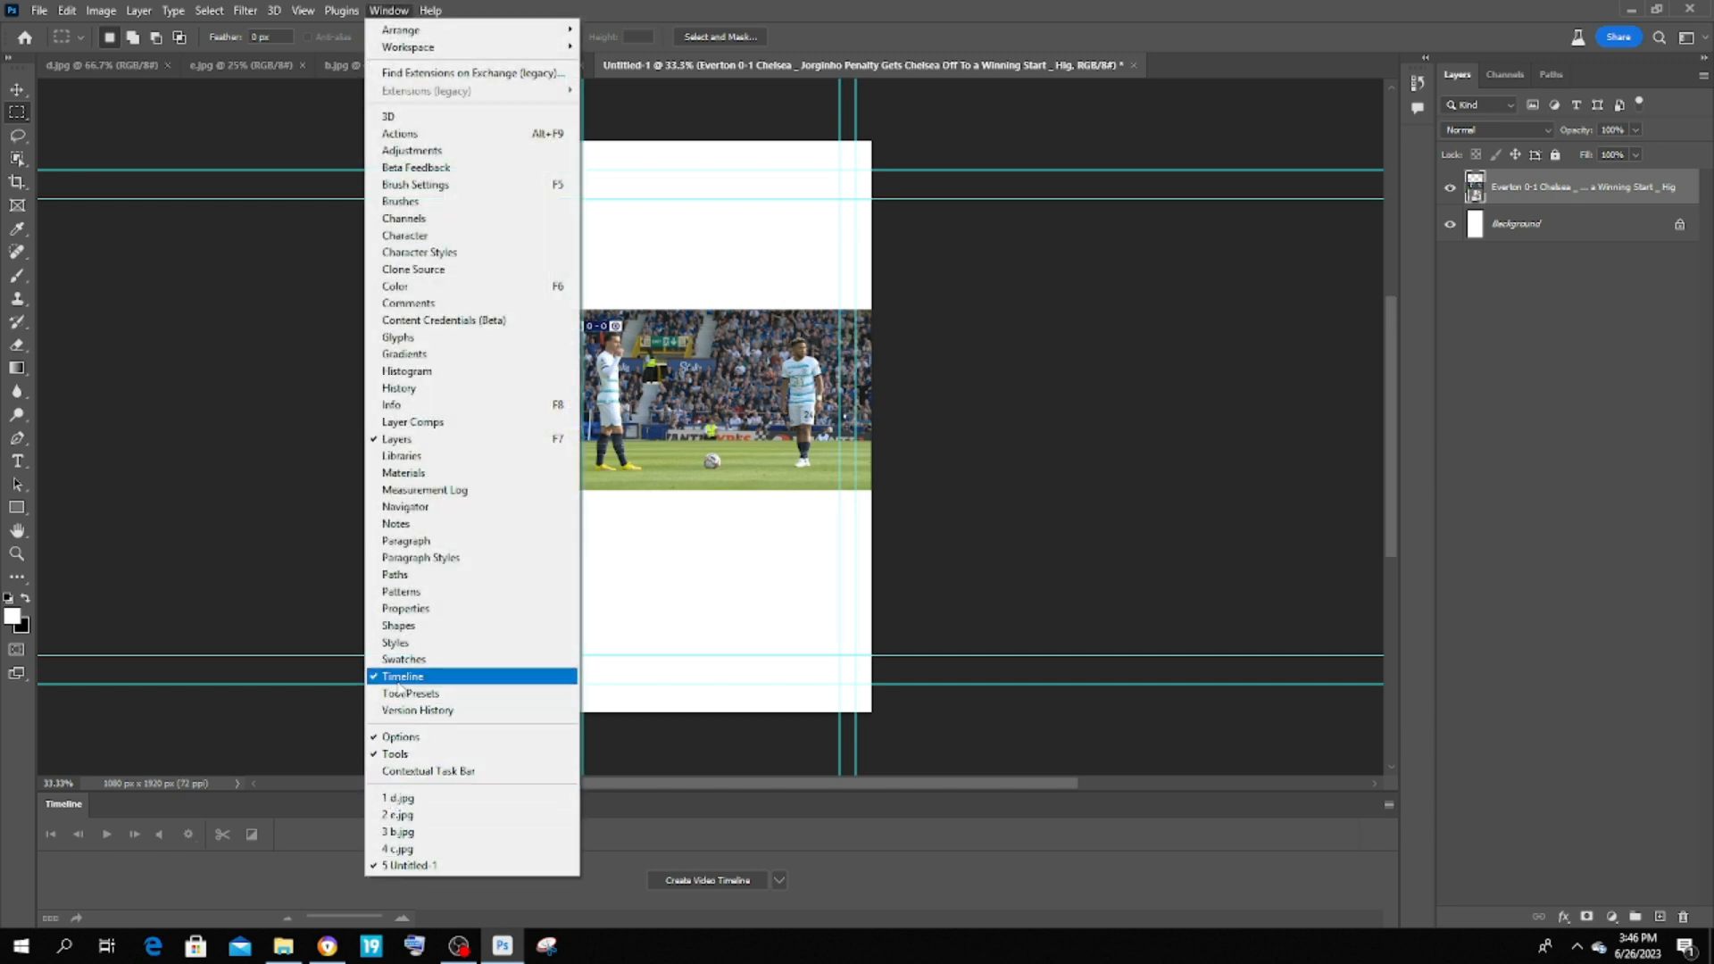
left_click(746, 882)
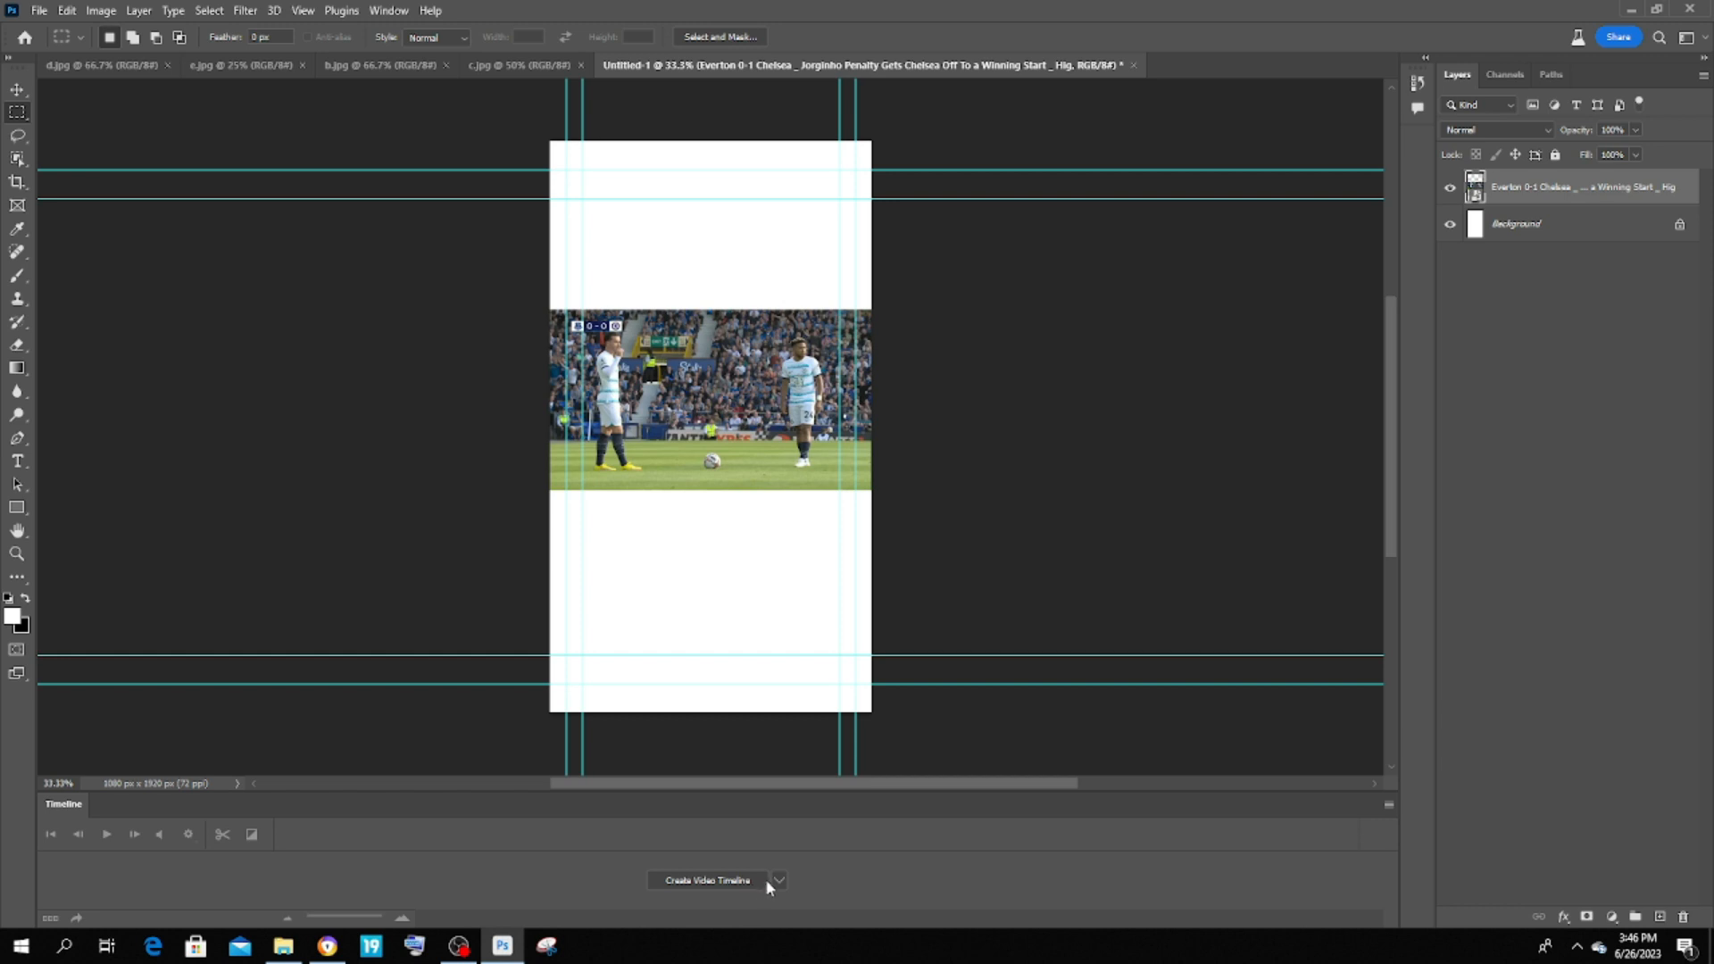
left_click(779, 880)
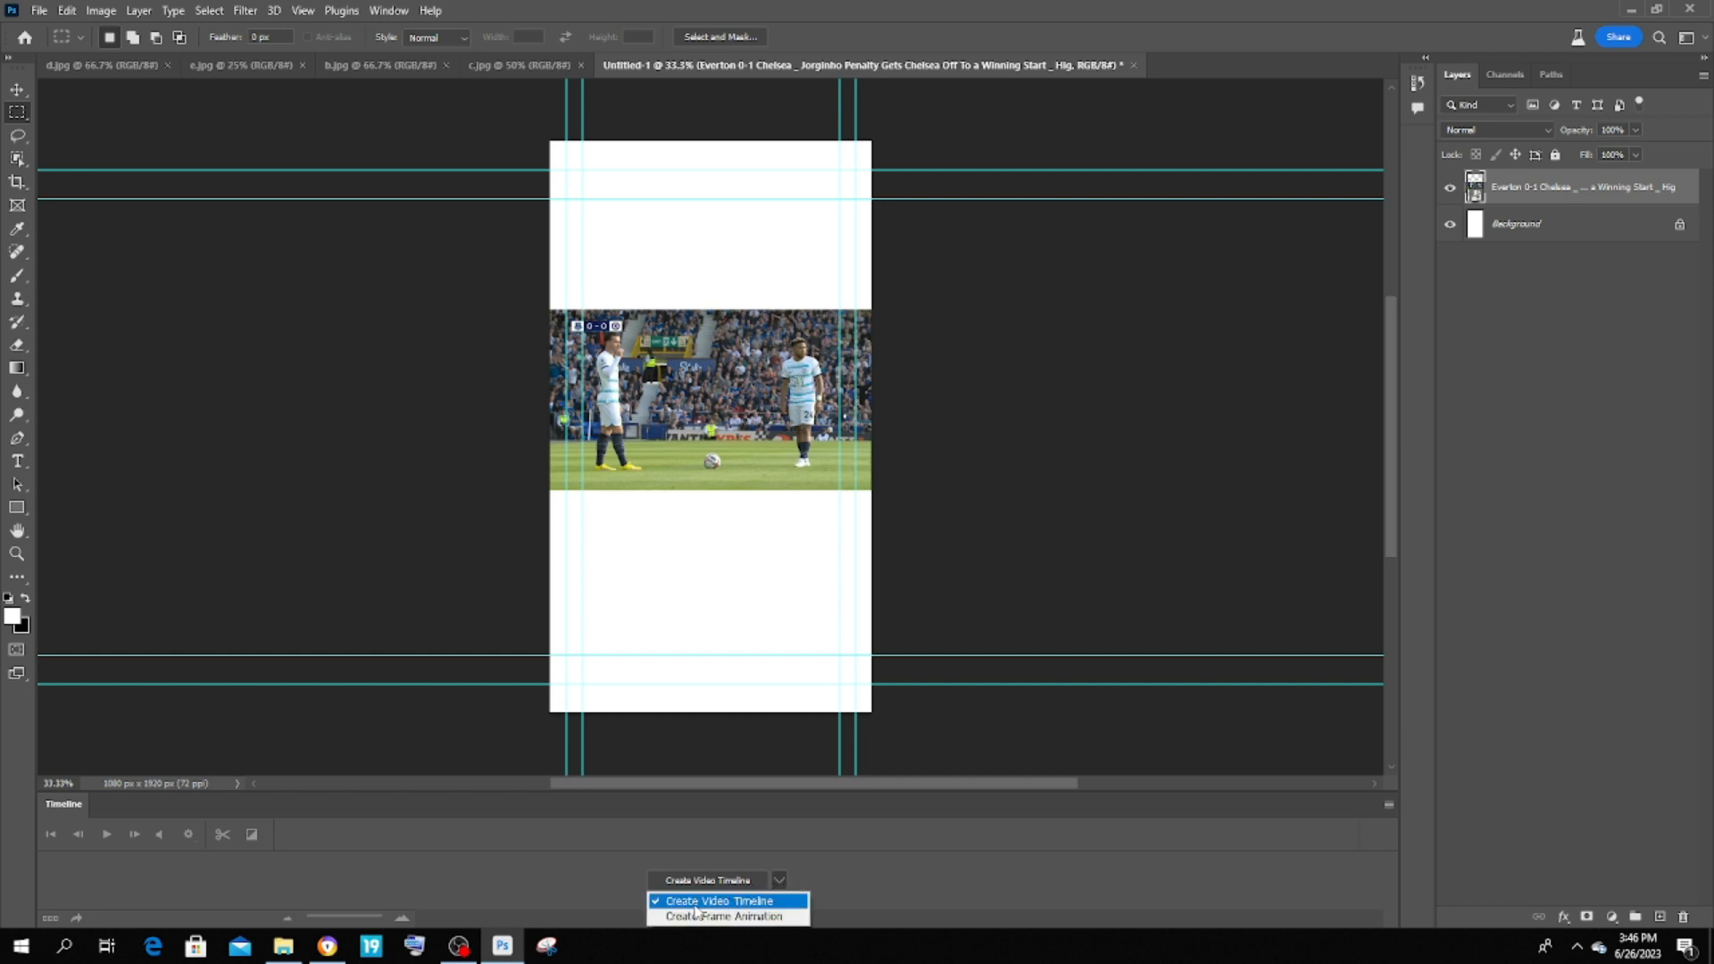
left_click(726, 902)
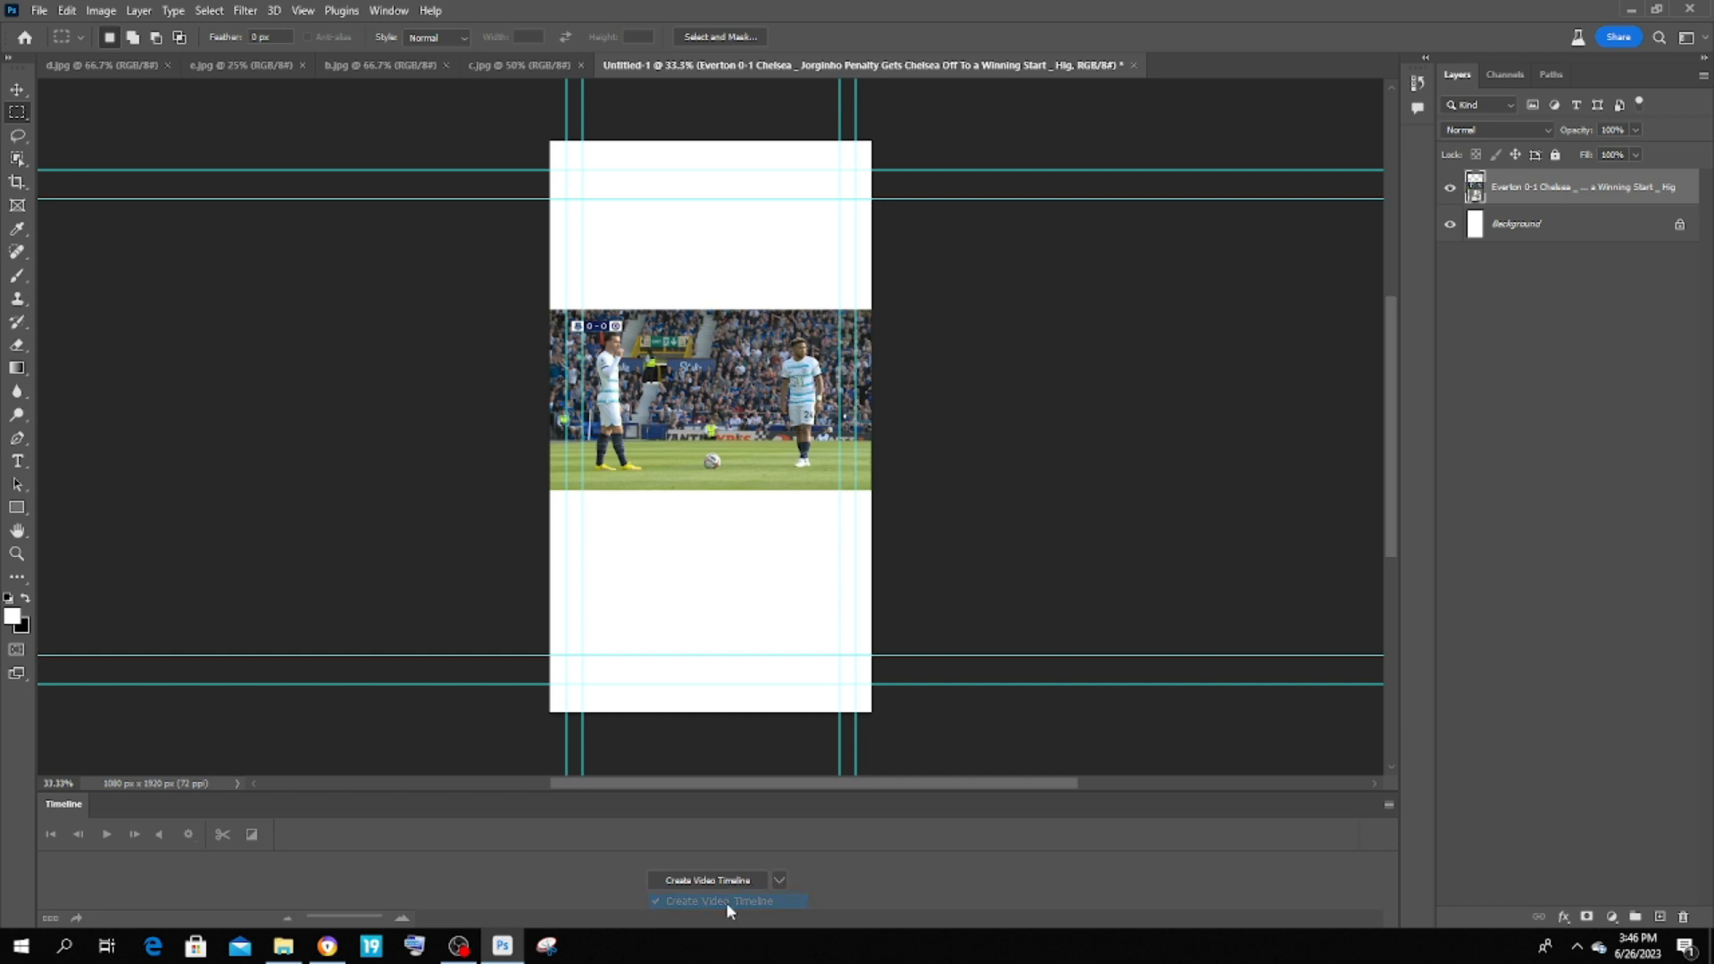
left_click(716, 879)
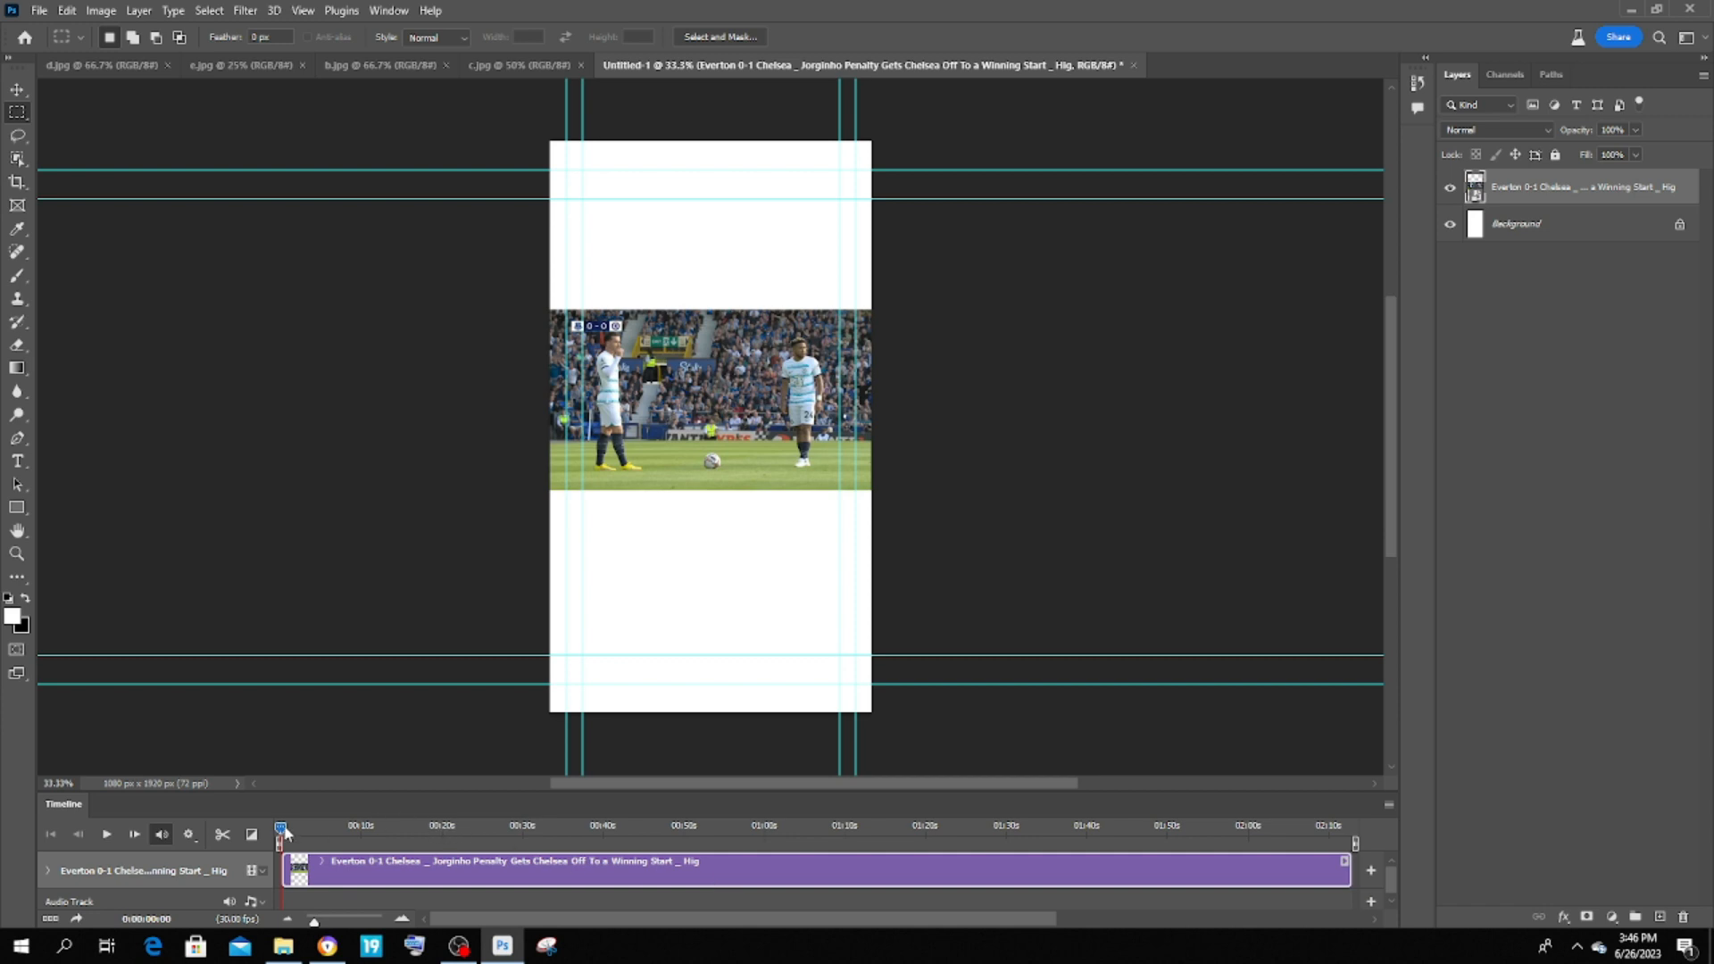
Step: Move the timeline playhead to about 30 seconds, then play the clip briefly and pause it on a wide pitch view
left_click_drag(282, 833, 732, 838)
left_click(522, 847)
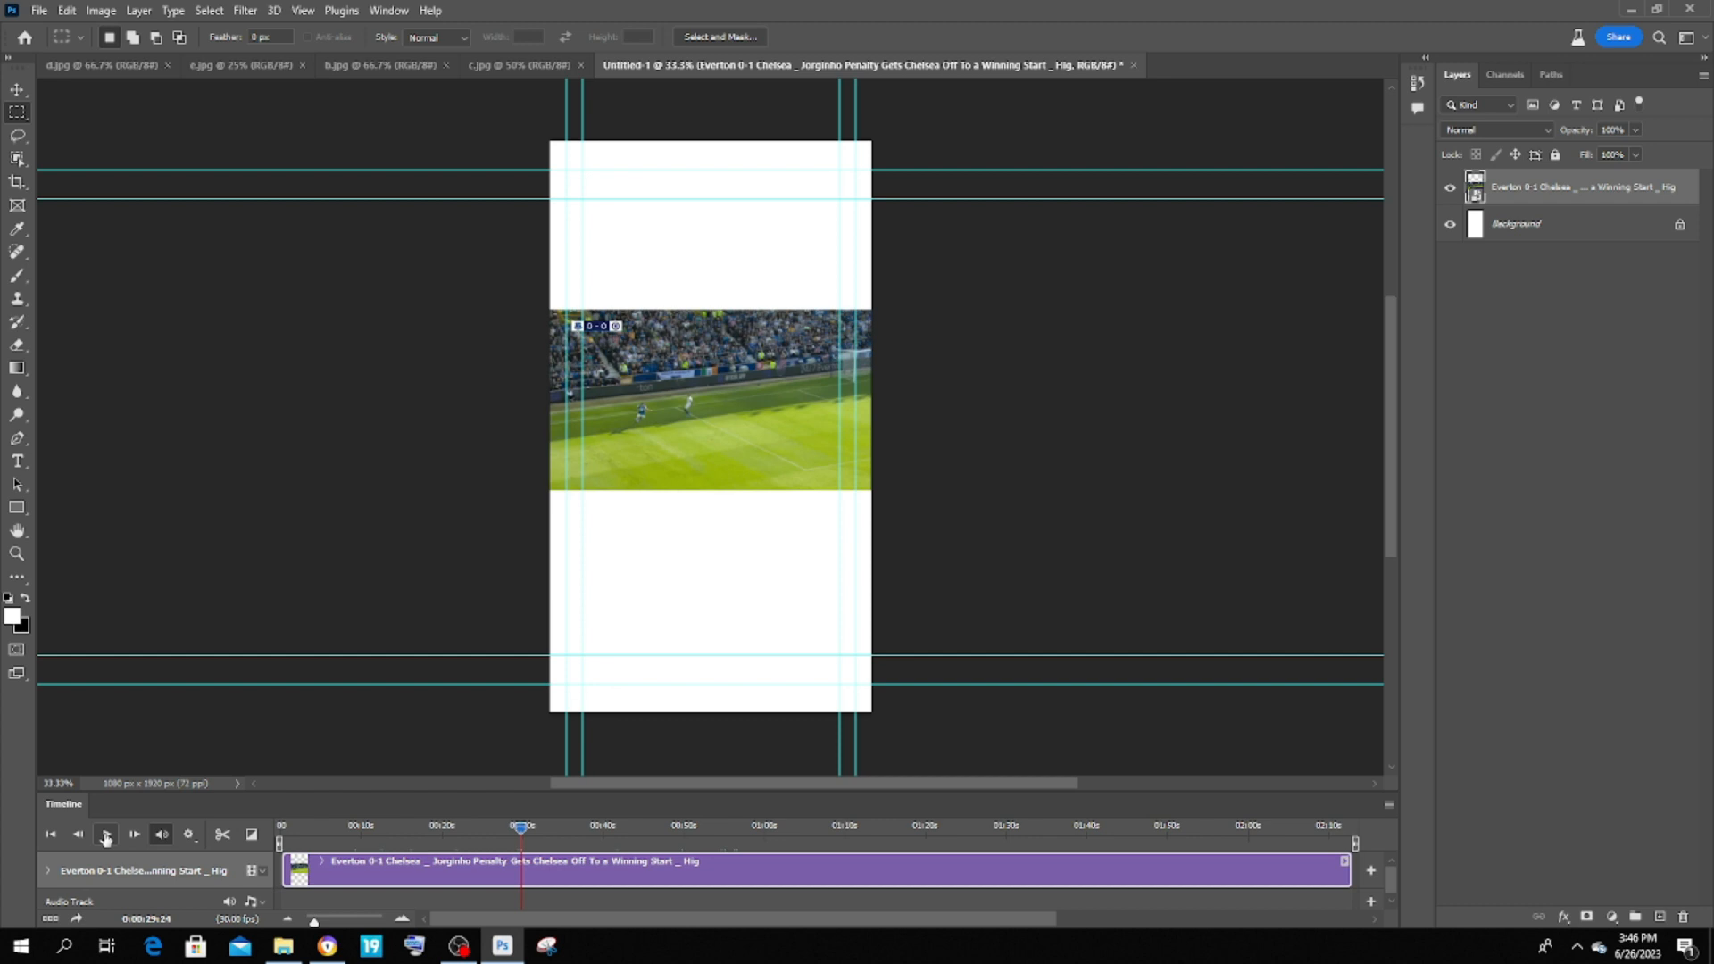
left_click(105, 837)
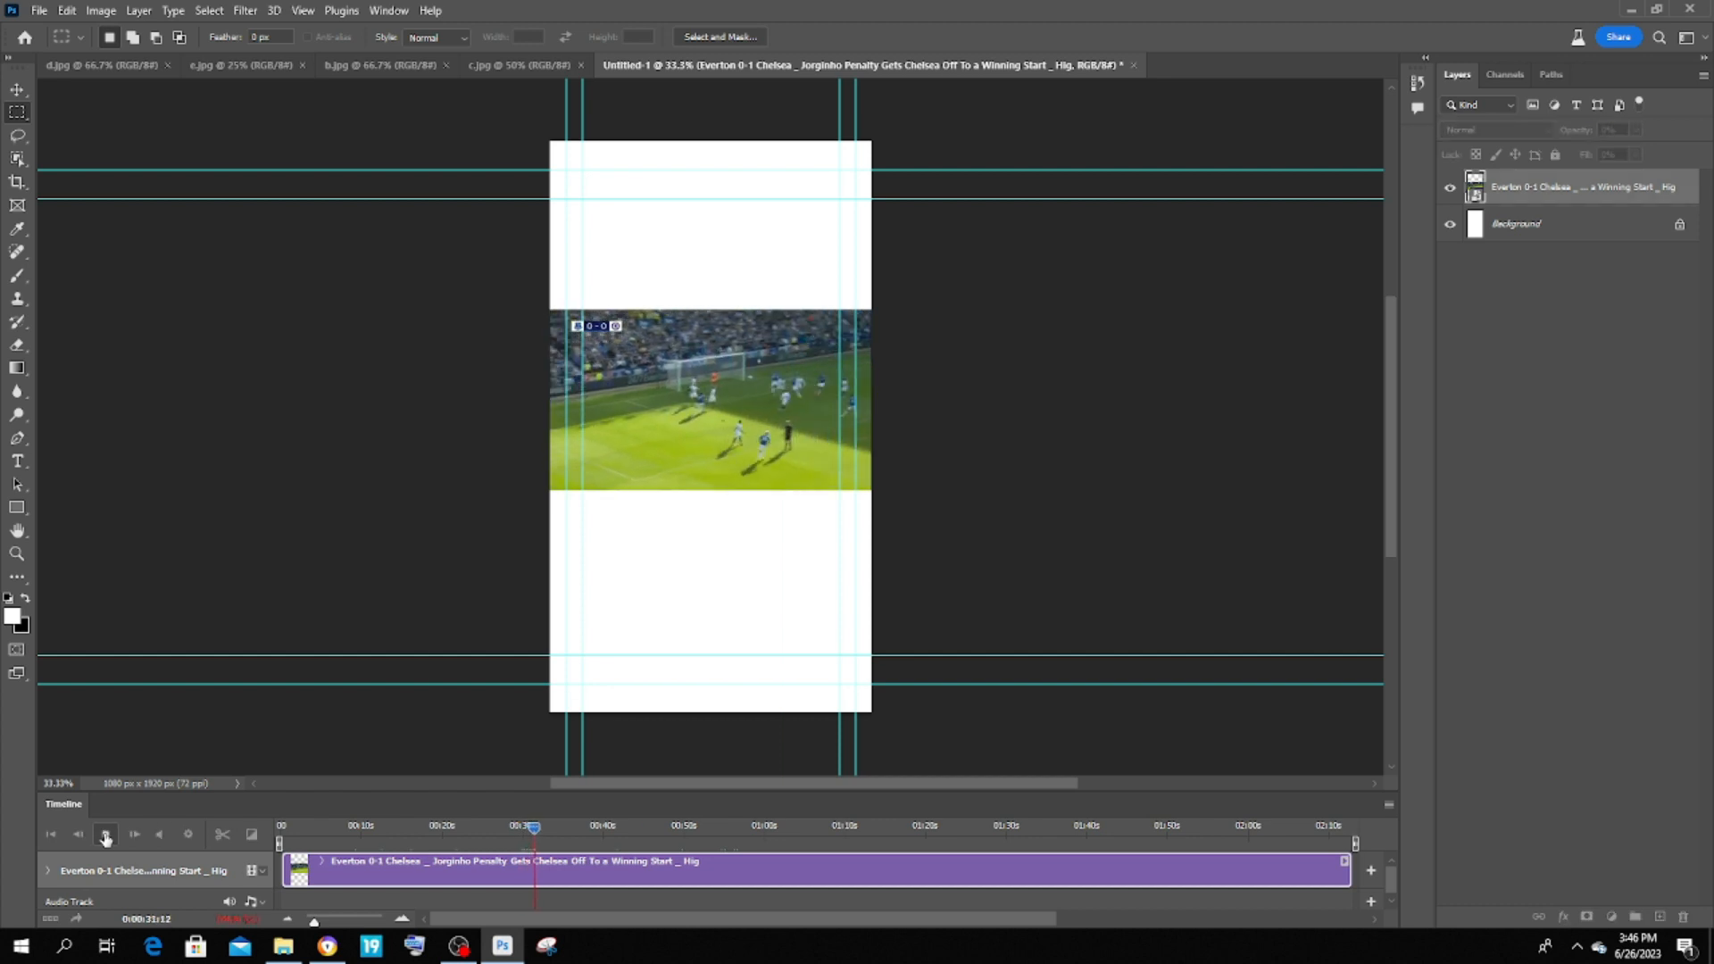
left_click(105, 837)
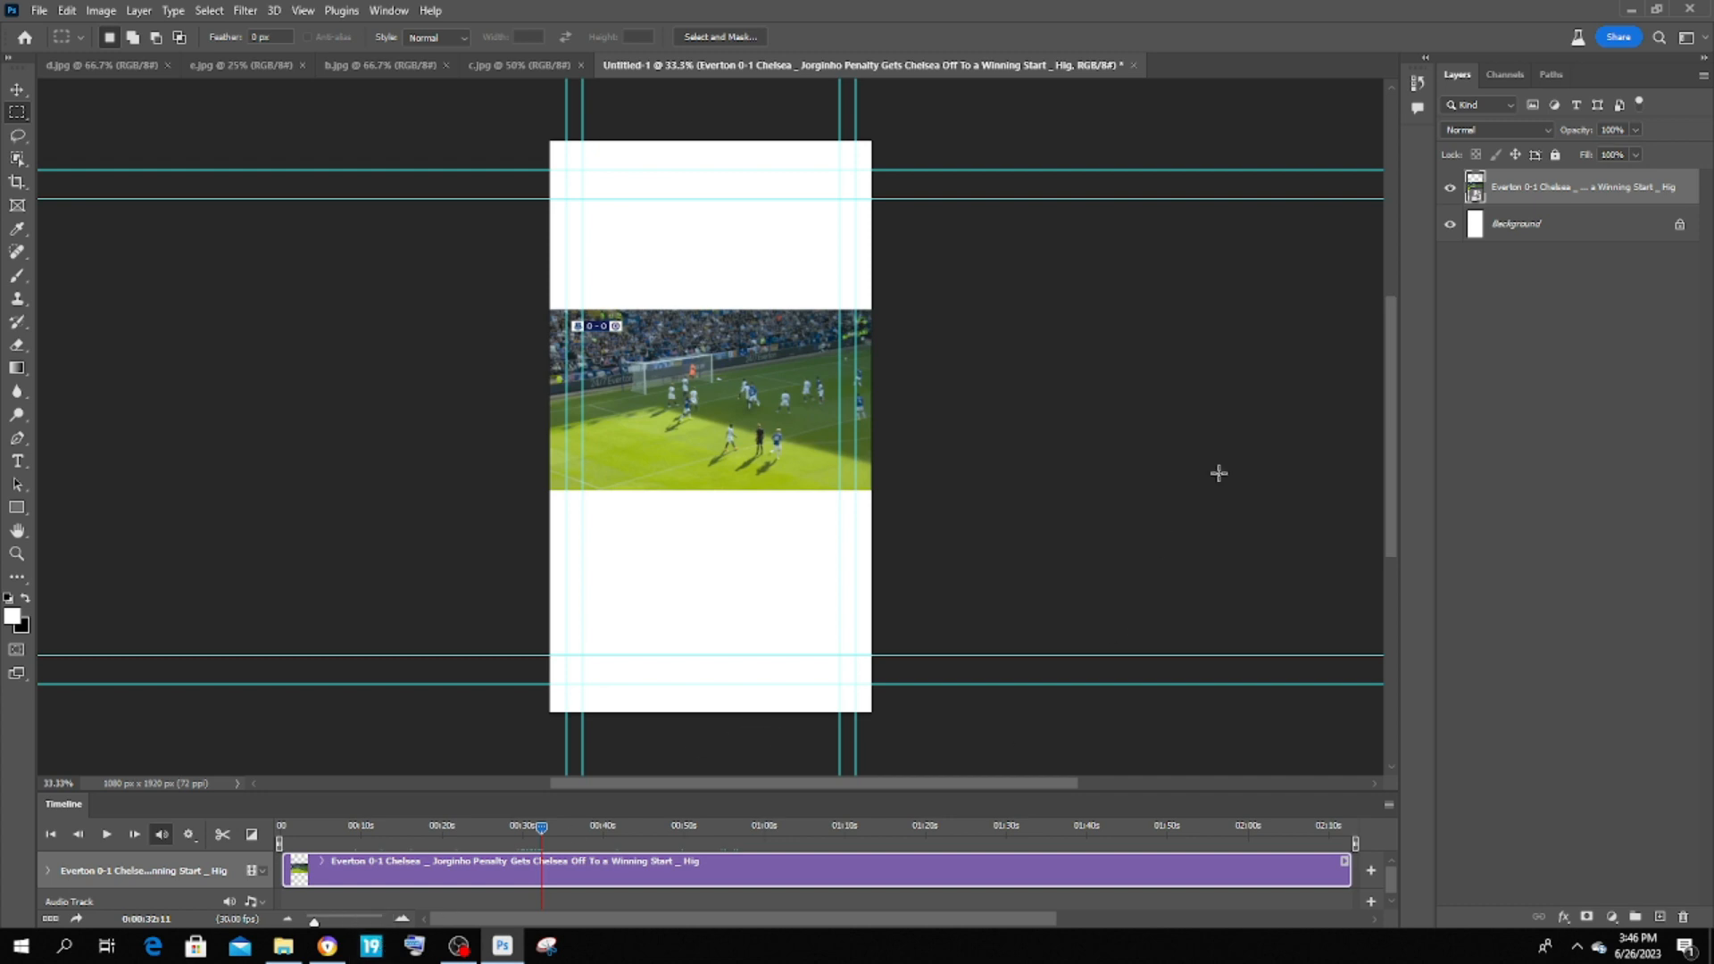
Step: Add an empty layer directly above the Background layer and turn on the Contextual Task Bar
left_click(1544, 223)
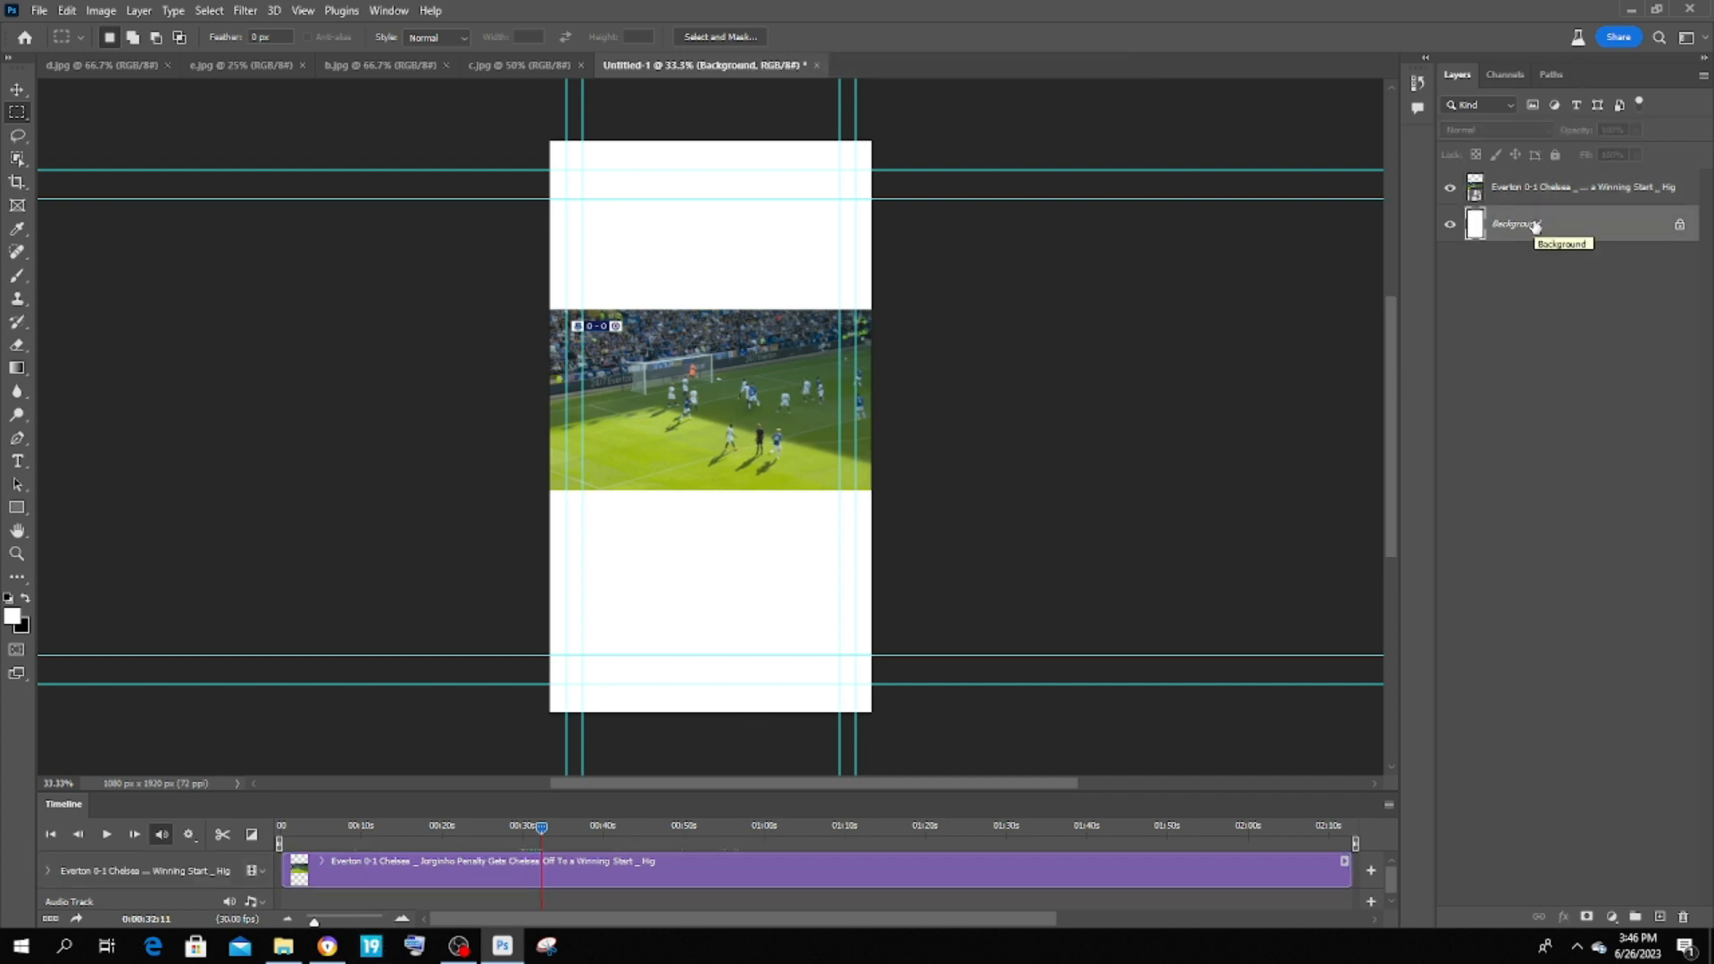
left_click(1662, 913)
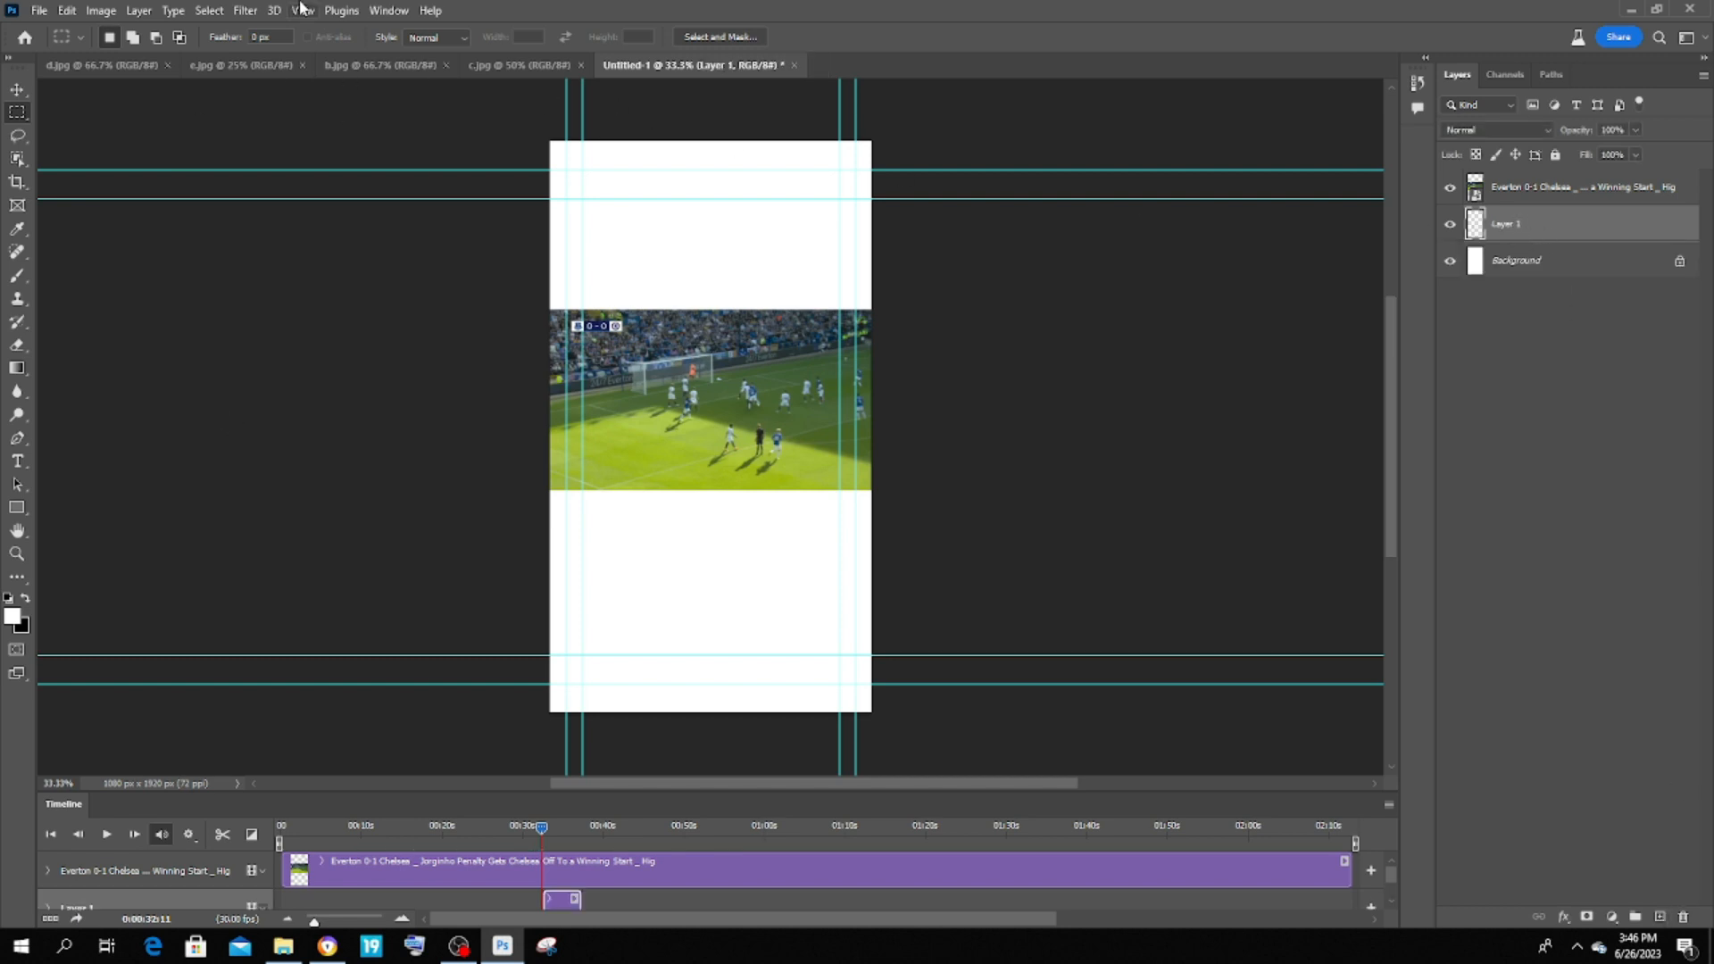
left_click(386, 13)
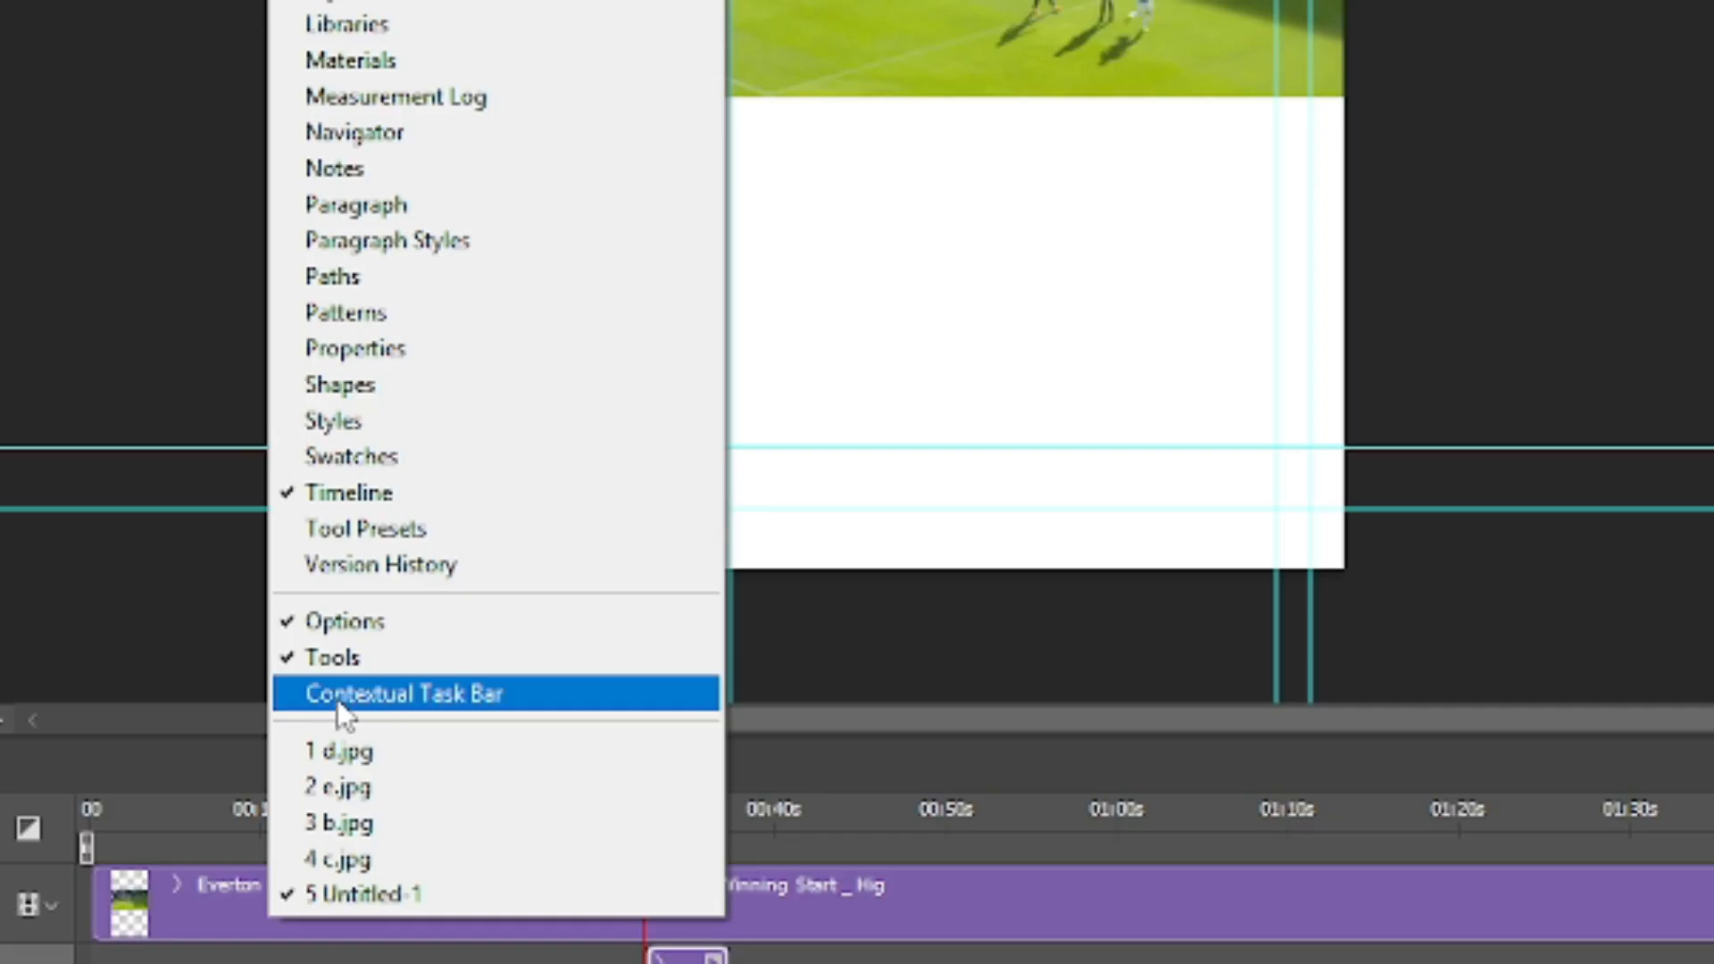
left_click(340, 703)
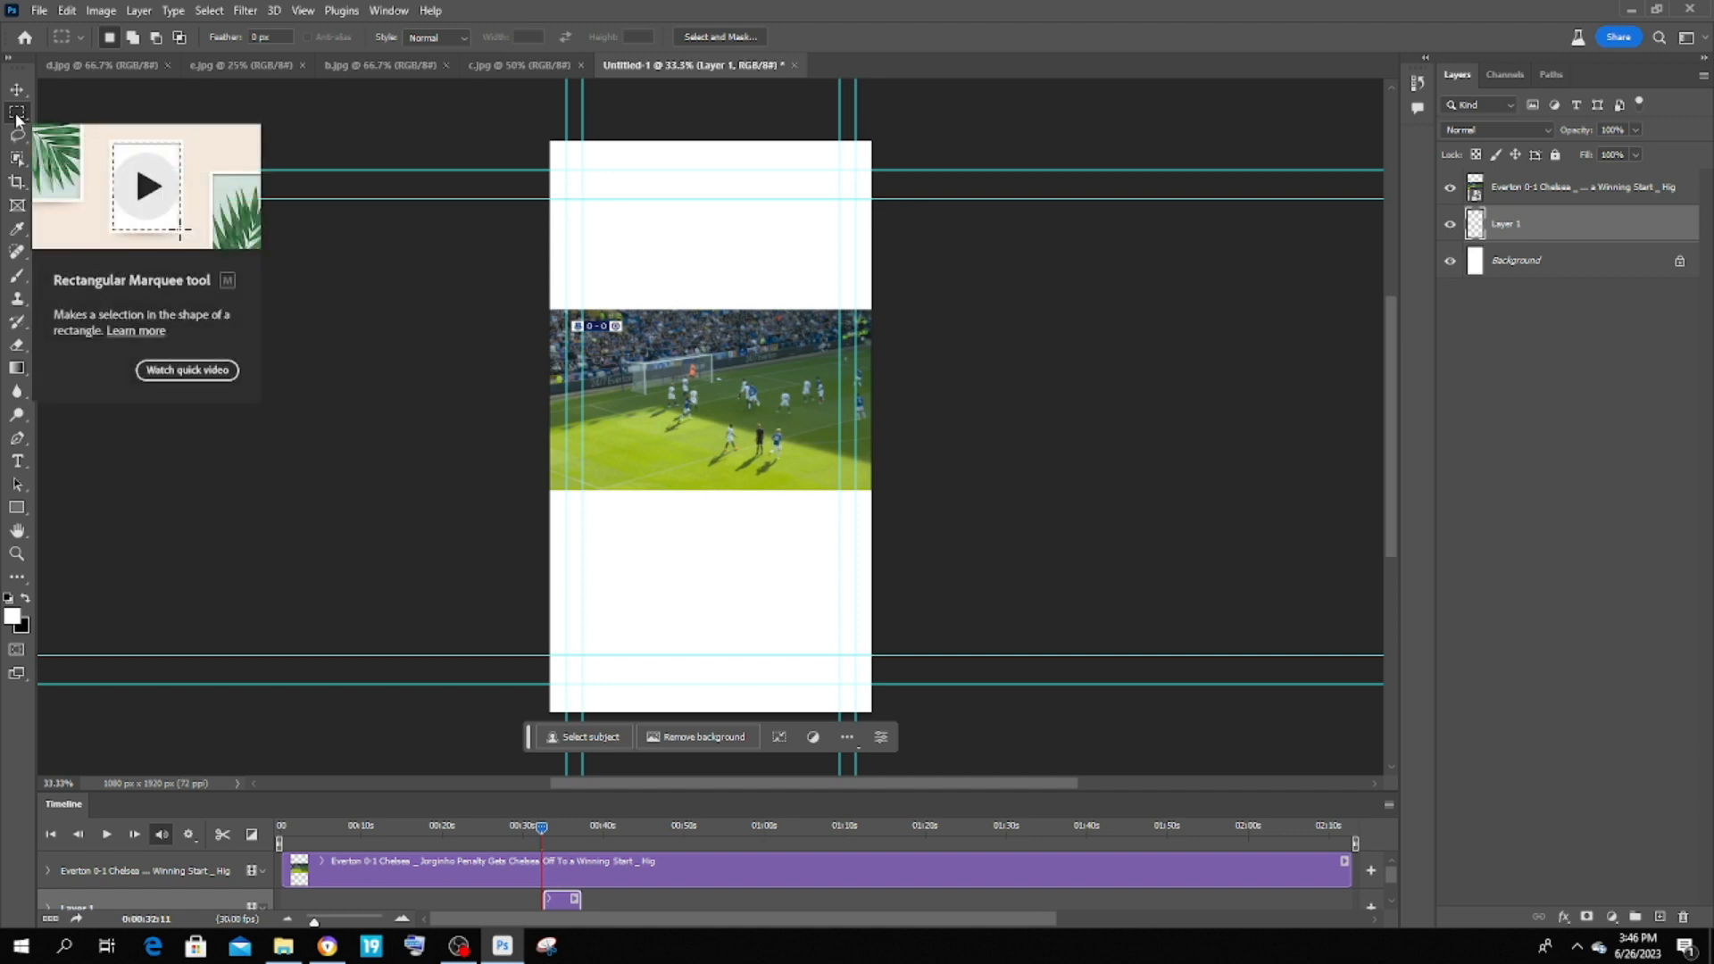
Step: Select the blank area above the video, slightly overlapping its edge, and pin the Contextual Task Bar beside the canvas
left_click_drag(551, 142, 884, 318)
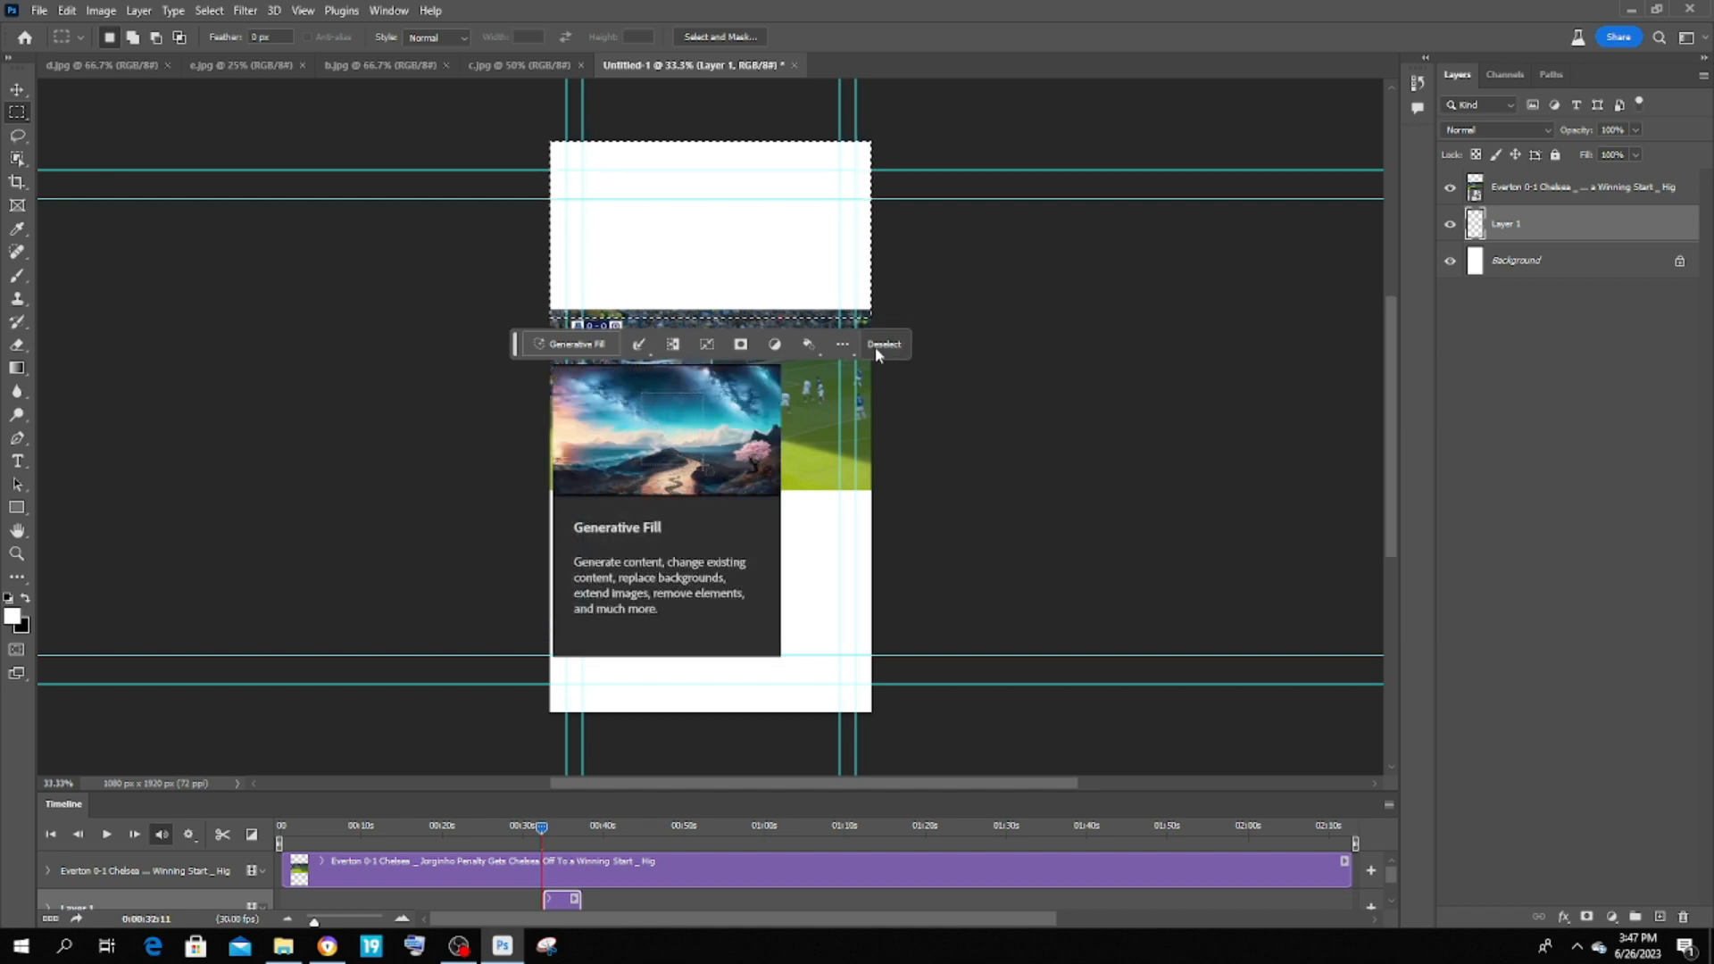
left_click(842, 343)
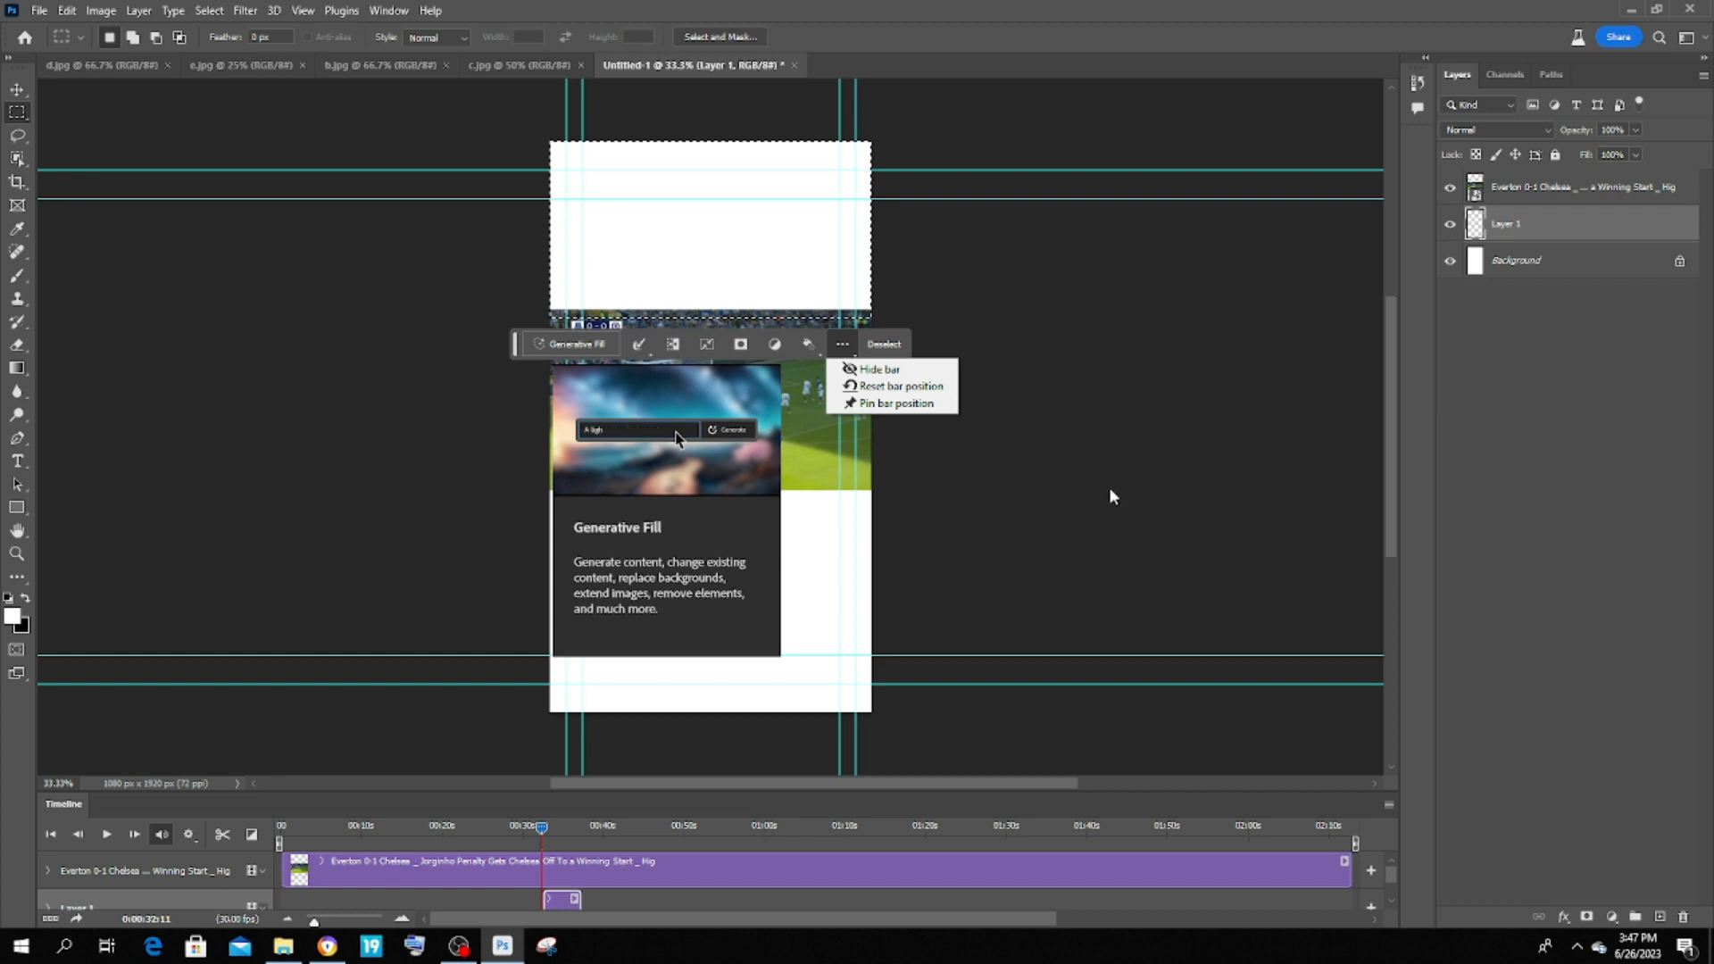
left_click(516, 351)
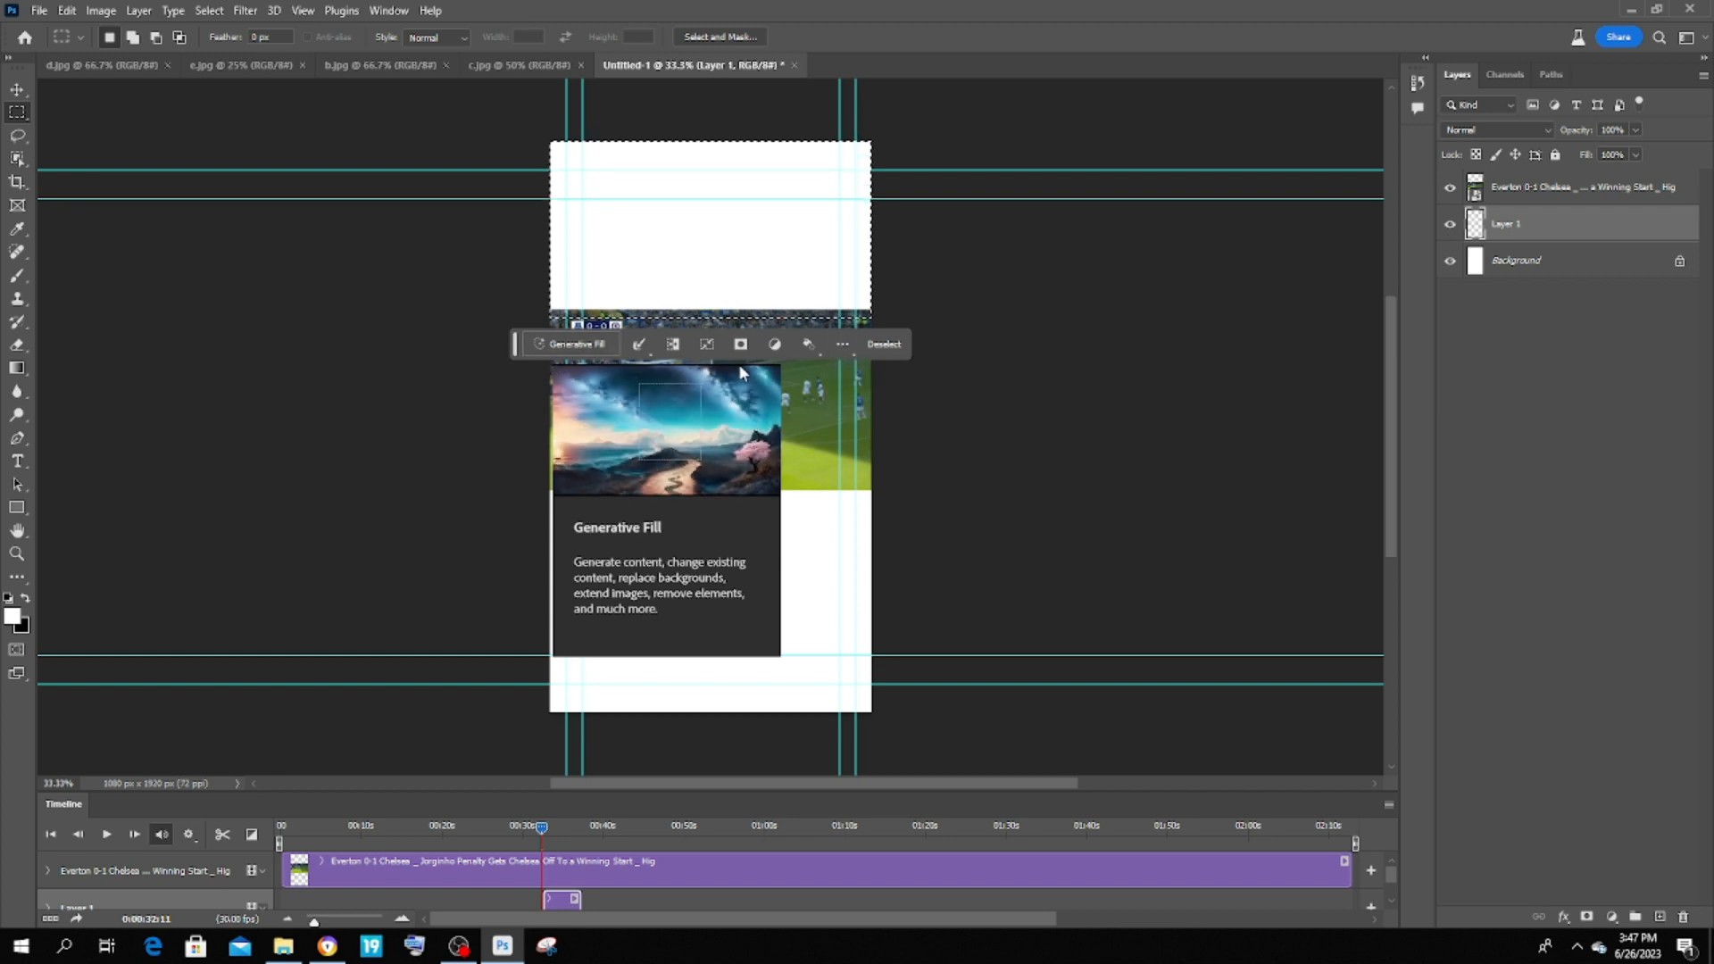
left_click_drag(515, 350, 933, 359)
left_click(1258, 359)
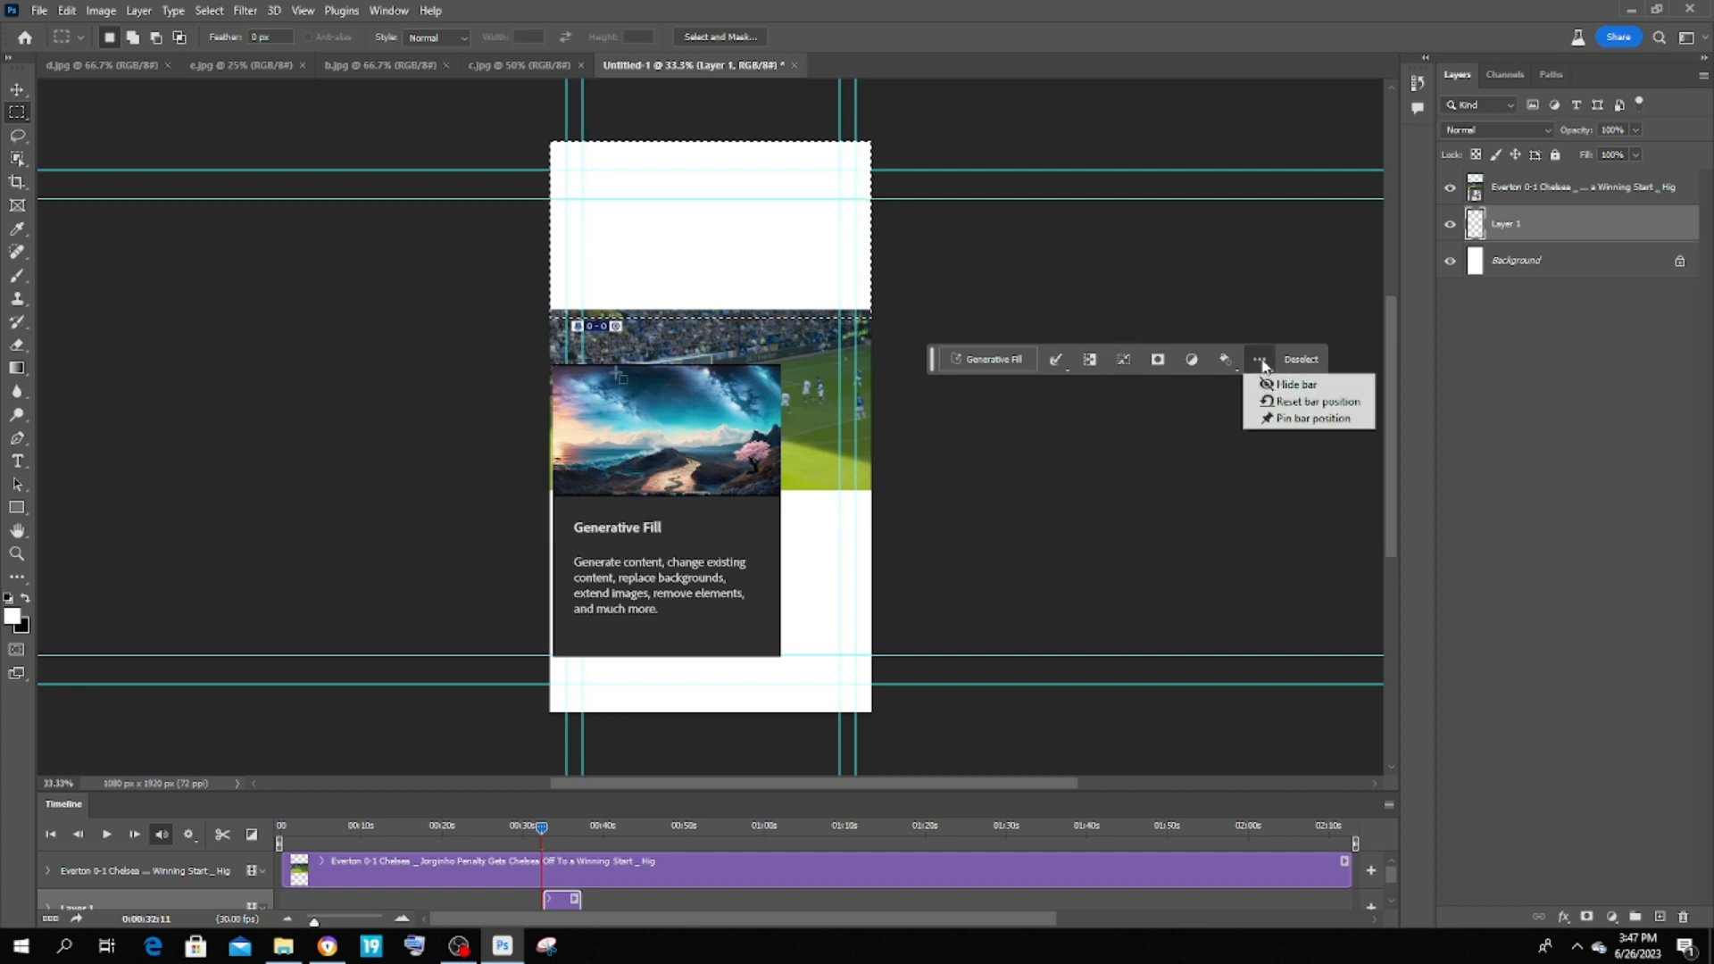
left_click(1287, 420)
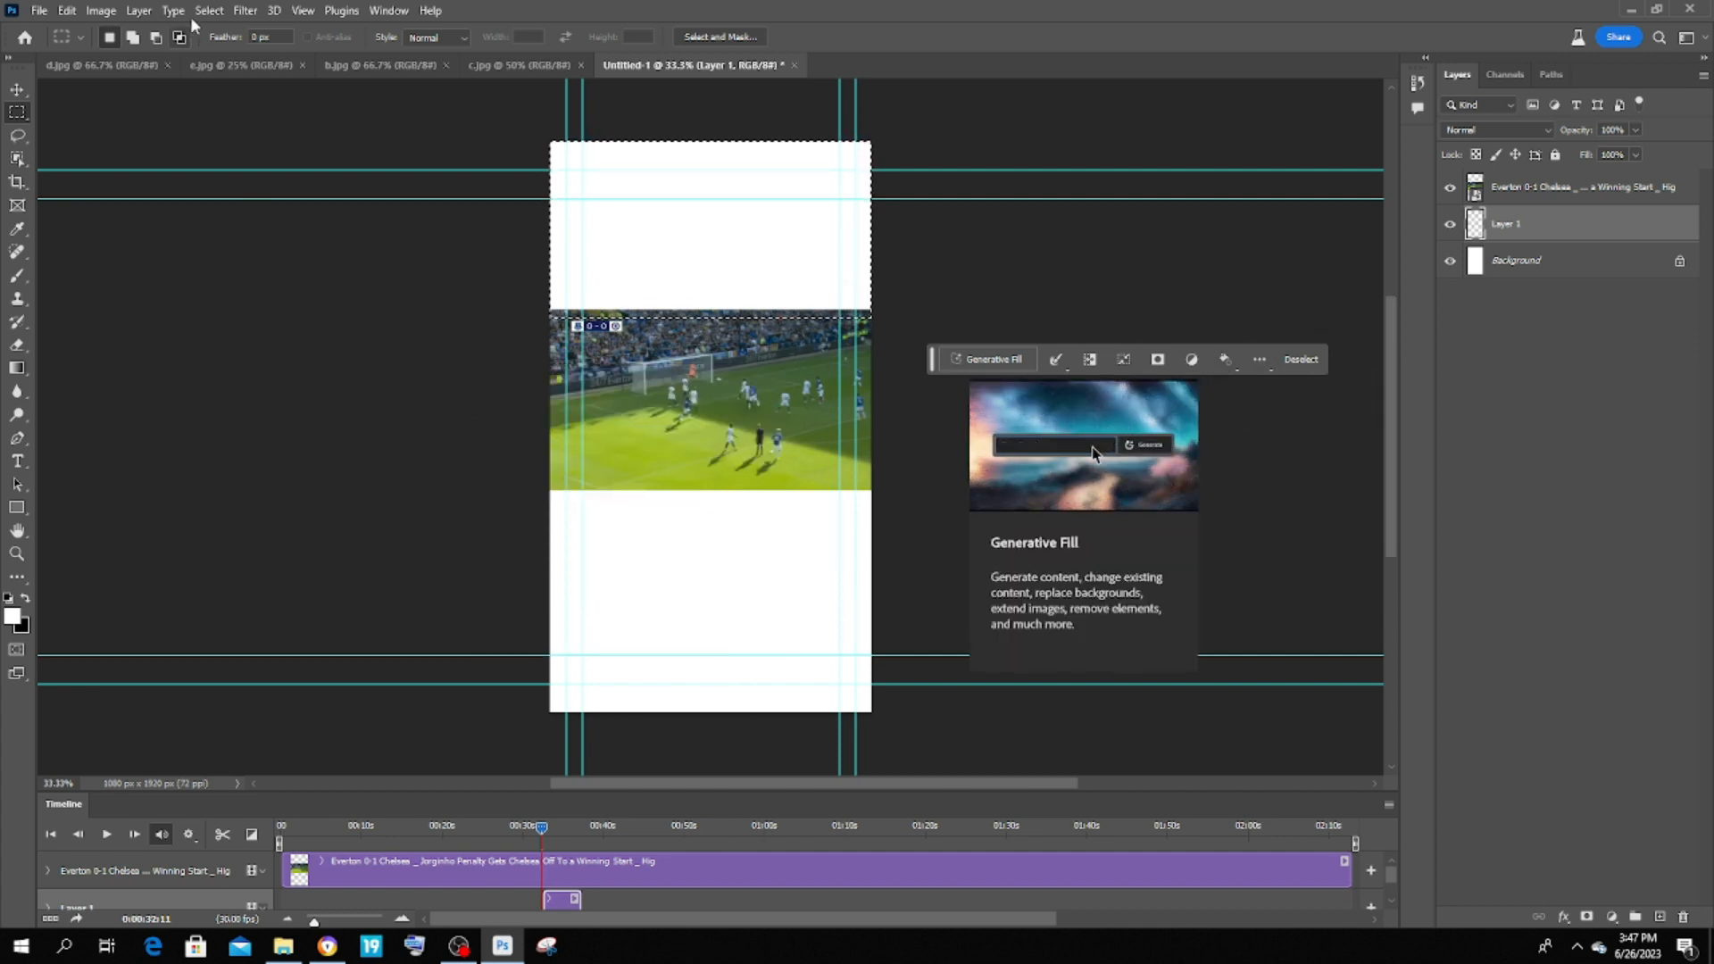
Step: Add the blank area below the video to the selection and run Generative Fill with an empty prompt, agreeing to the user guidelines
left_click(132, 37)
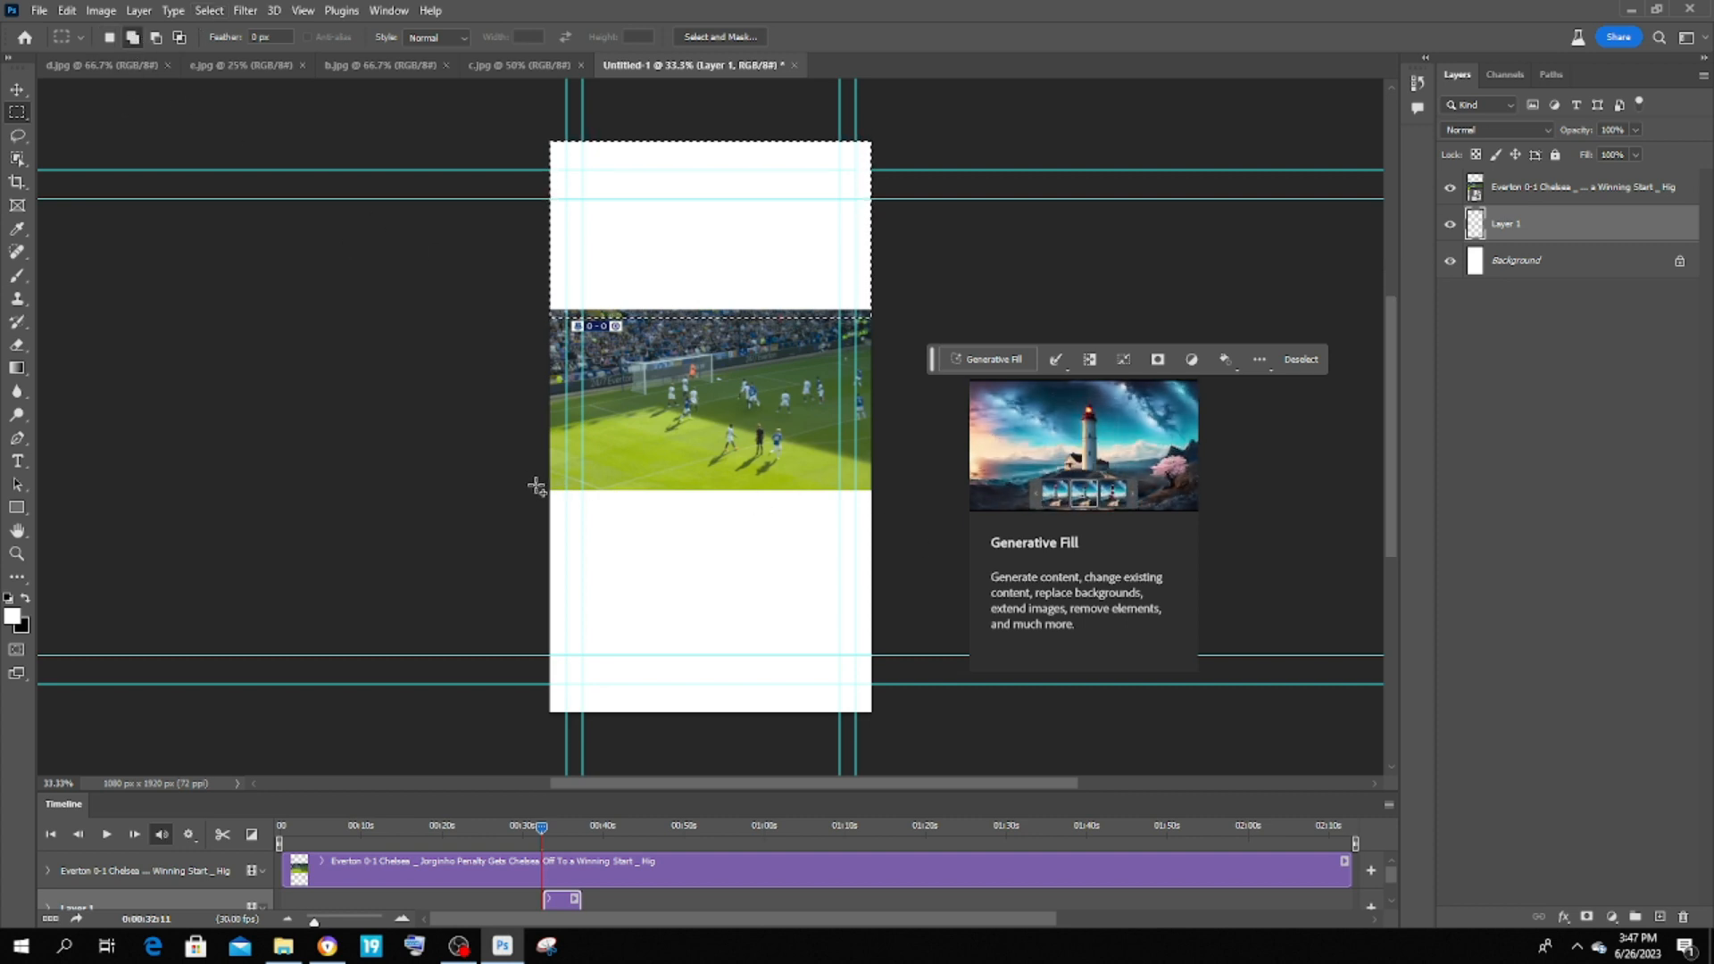
left_click_drag(536, 487, 884, 750)
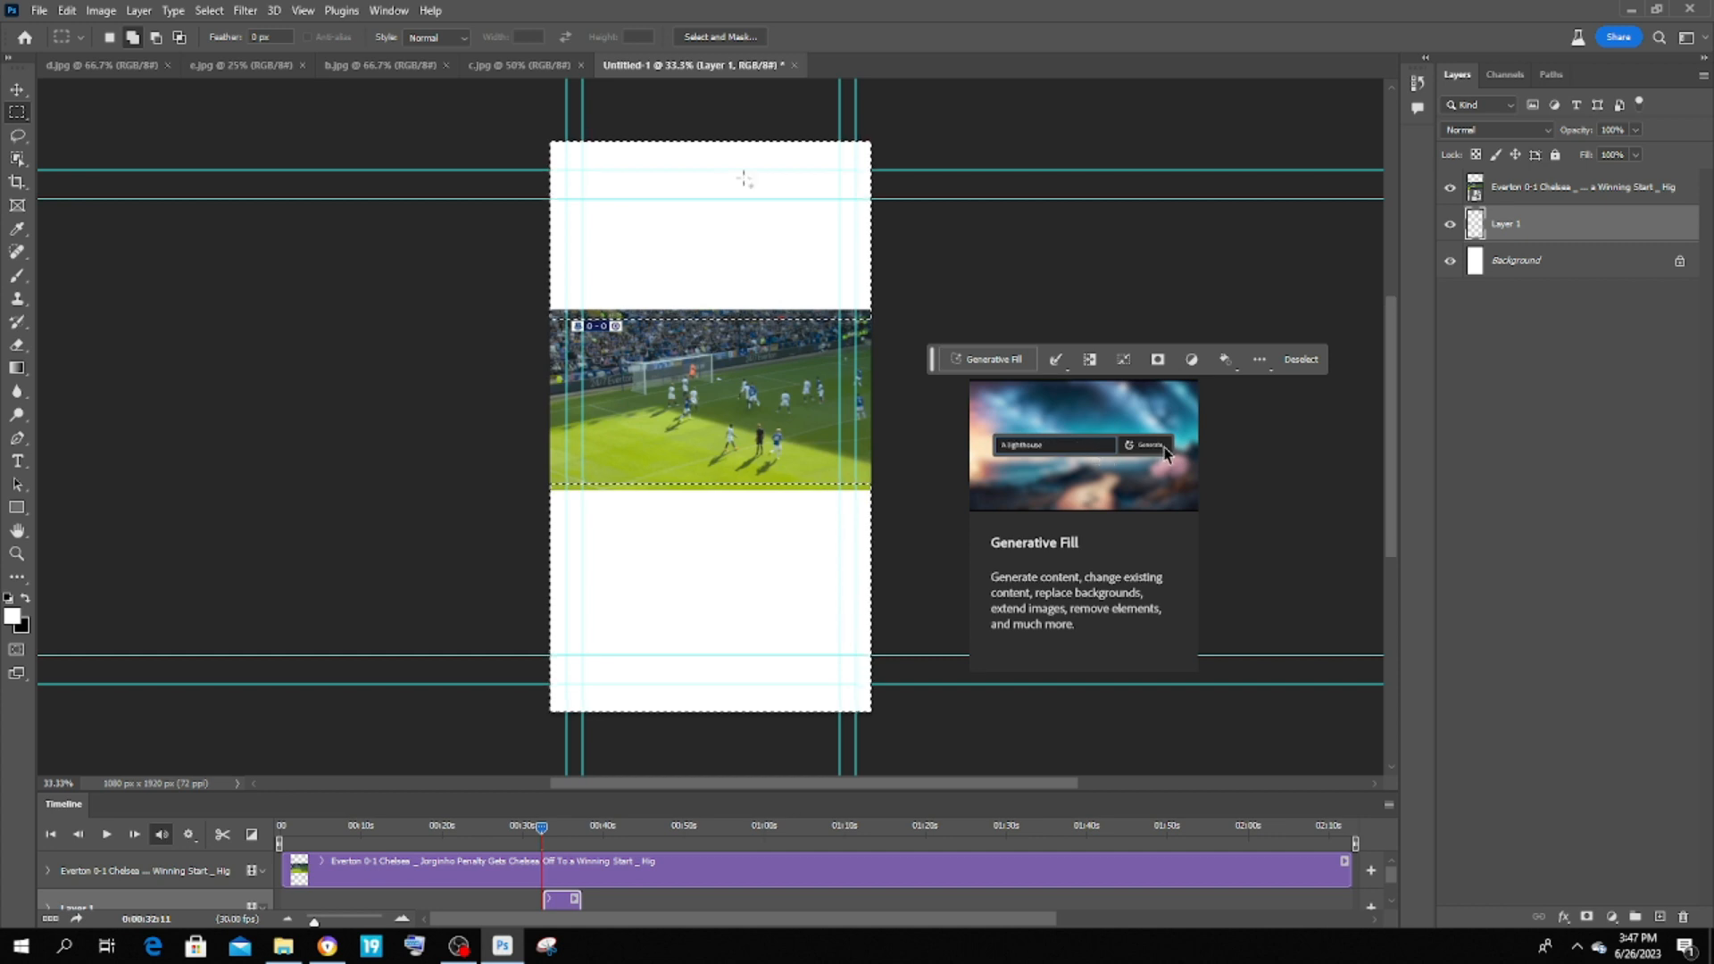
left_click(991, 359)
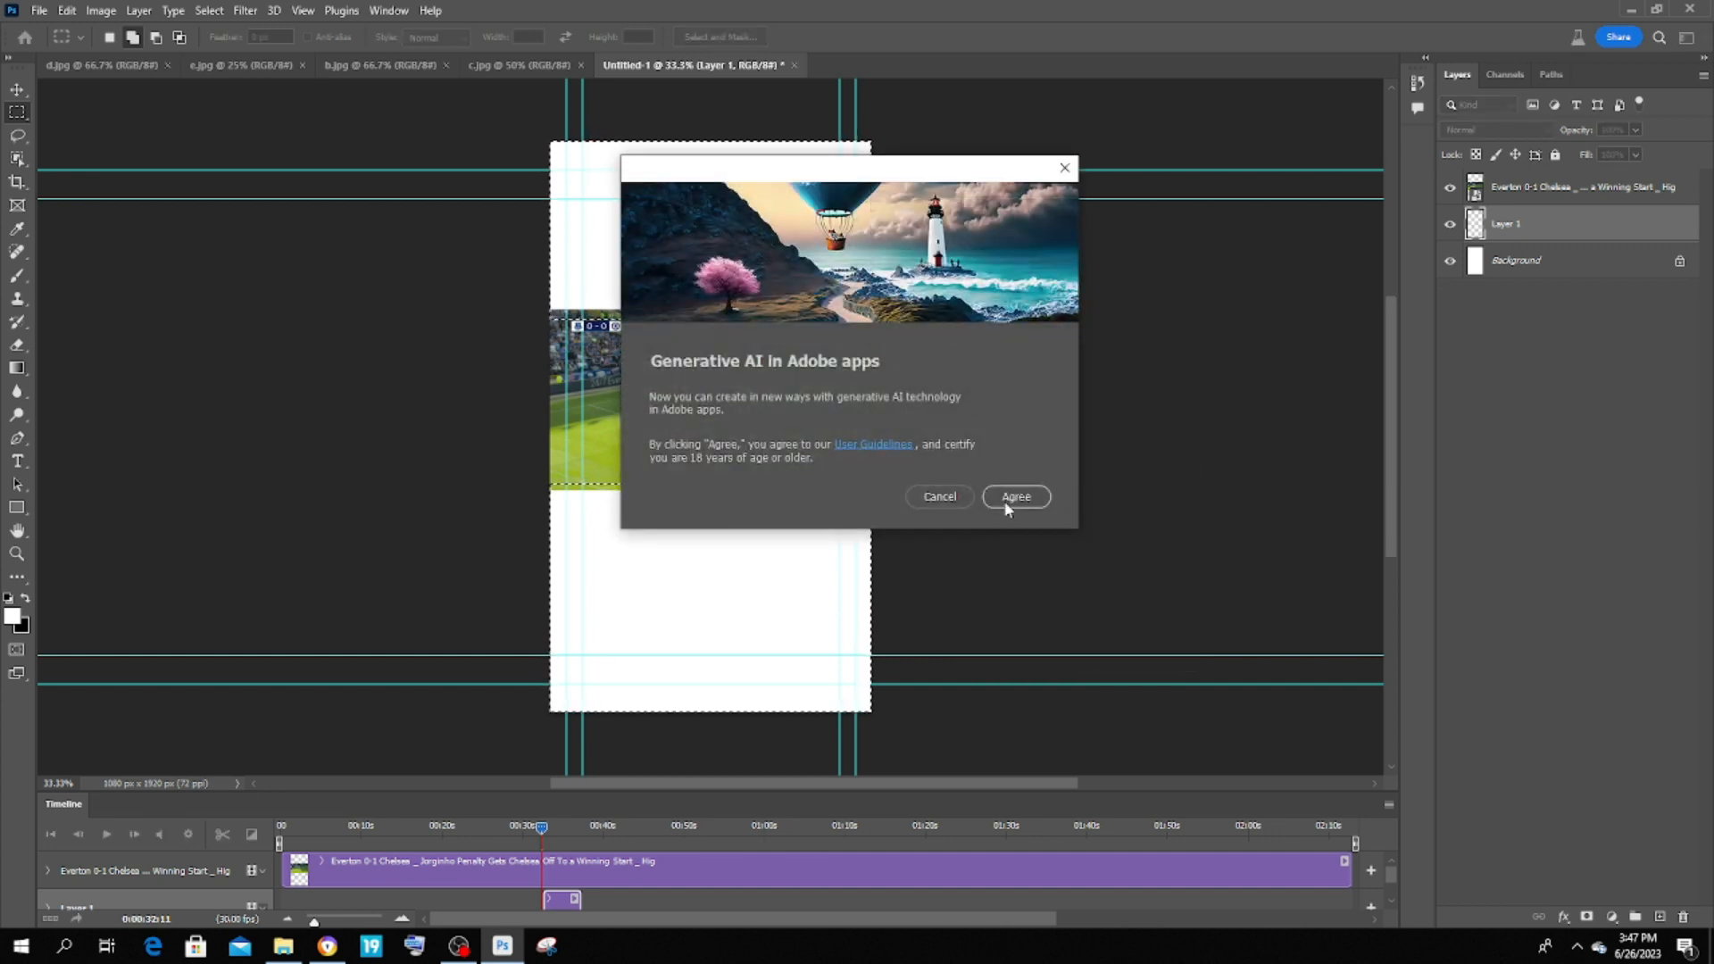
left_click(1014, 498)
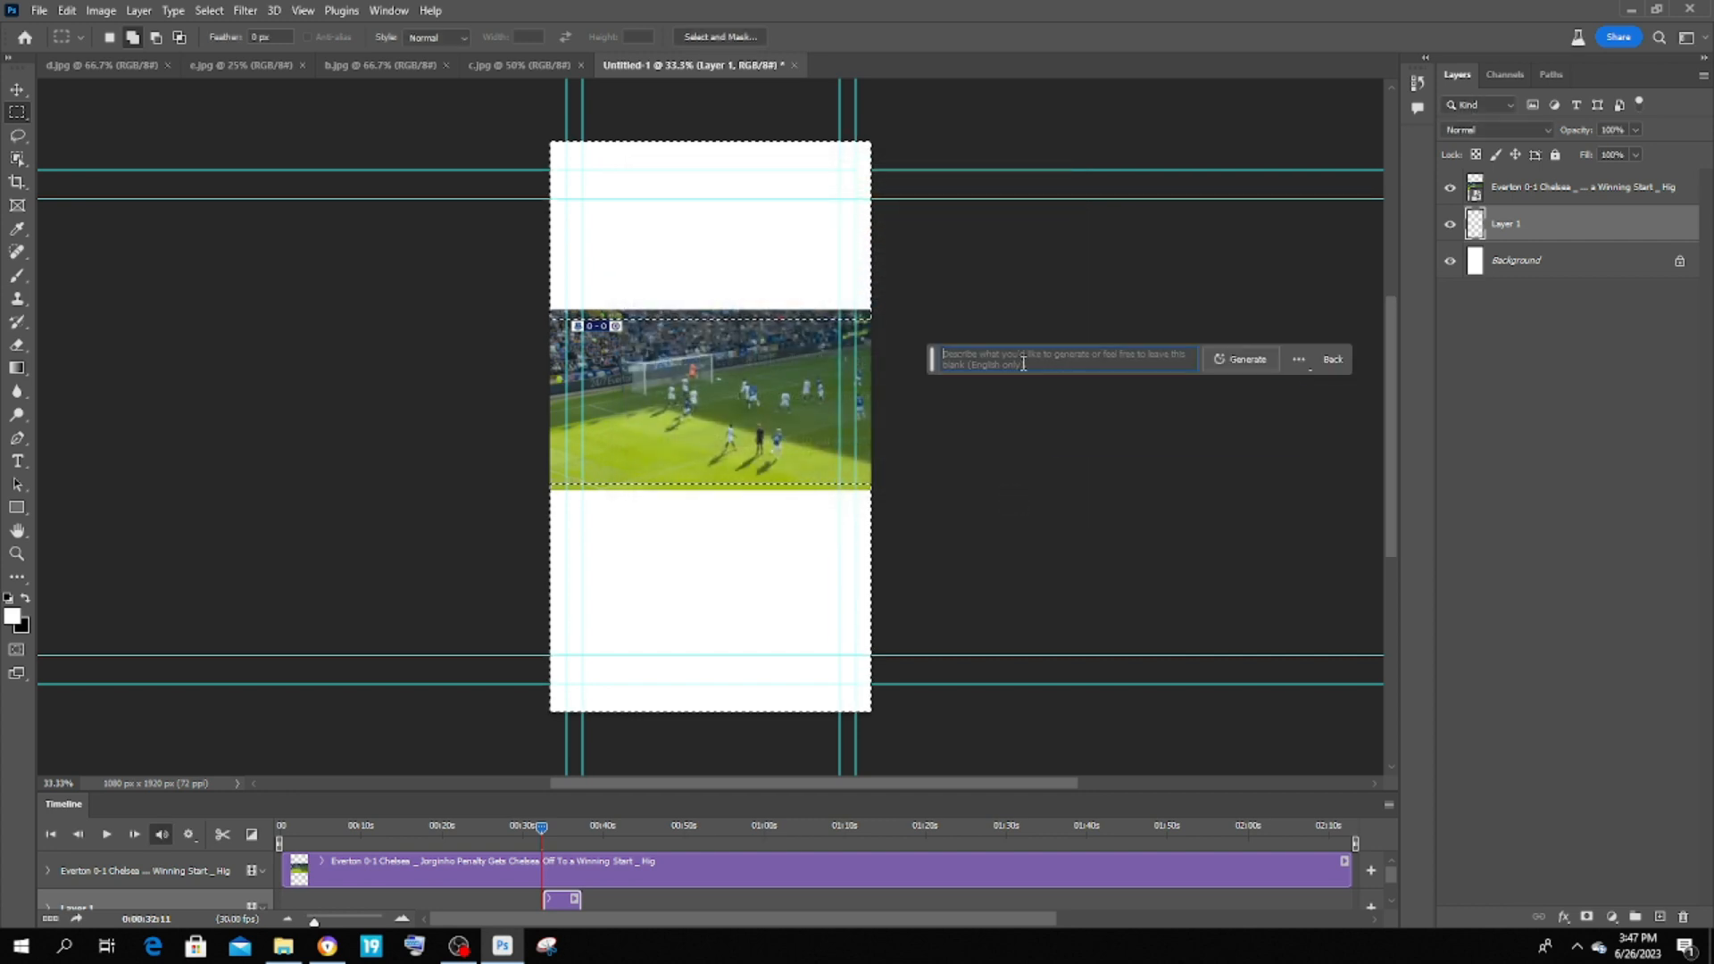
left_click(1249, 361)
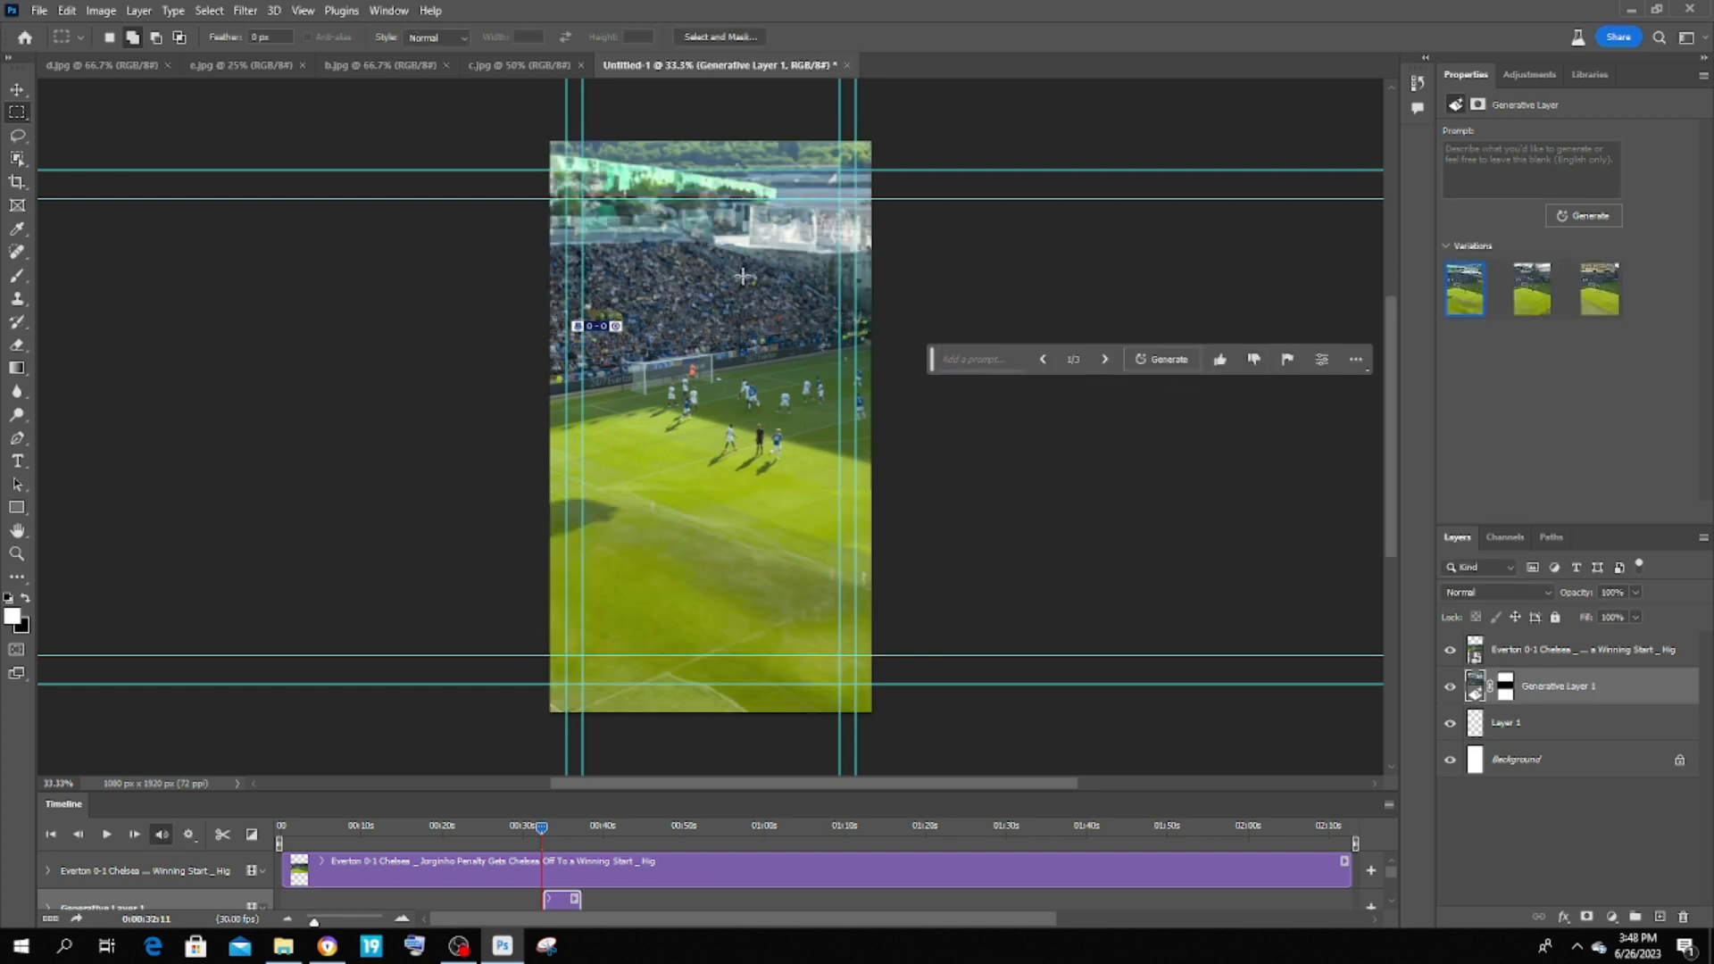
Step: Compare the second and third generated variations and choose the second one for the generative layer
left_click(1525, 301)
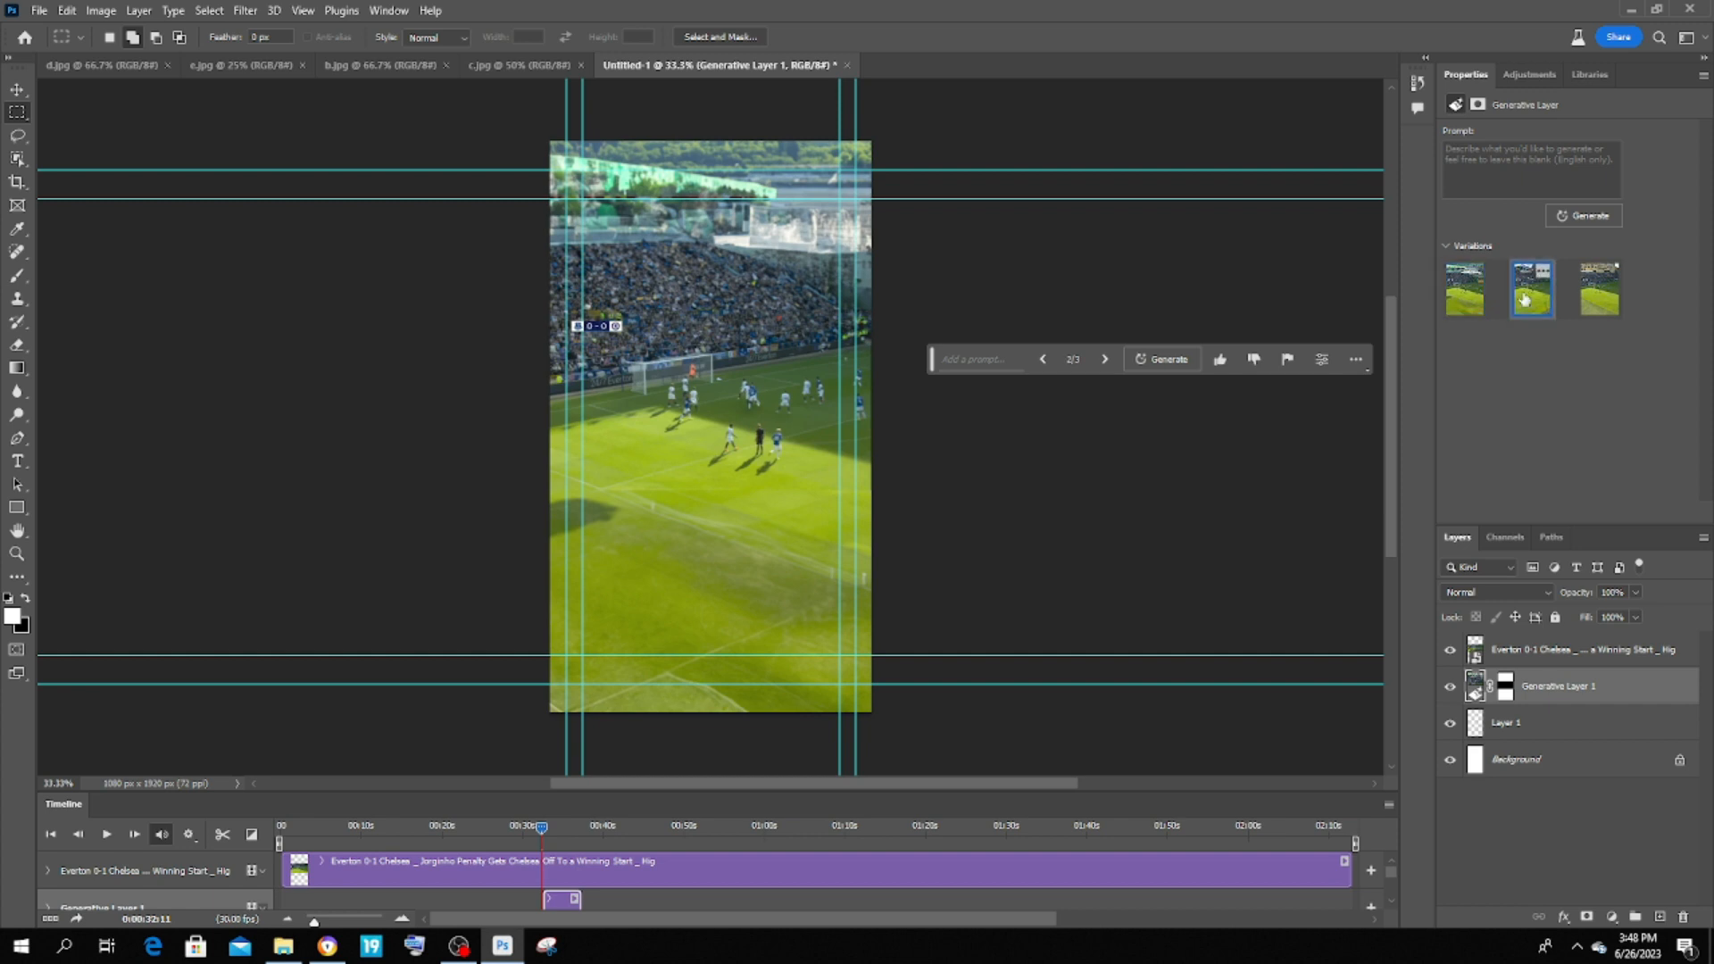
left_click(1598, 301)
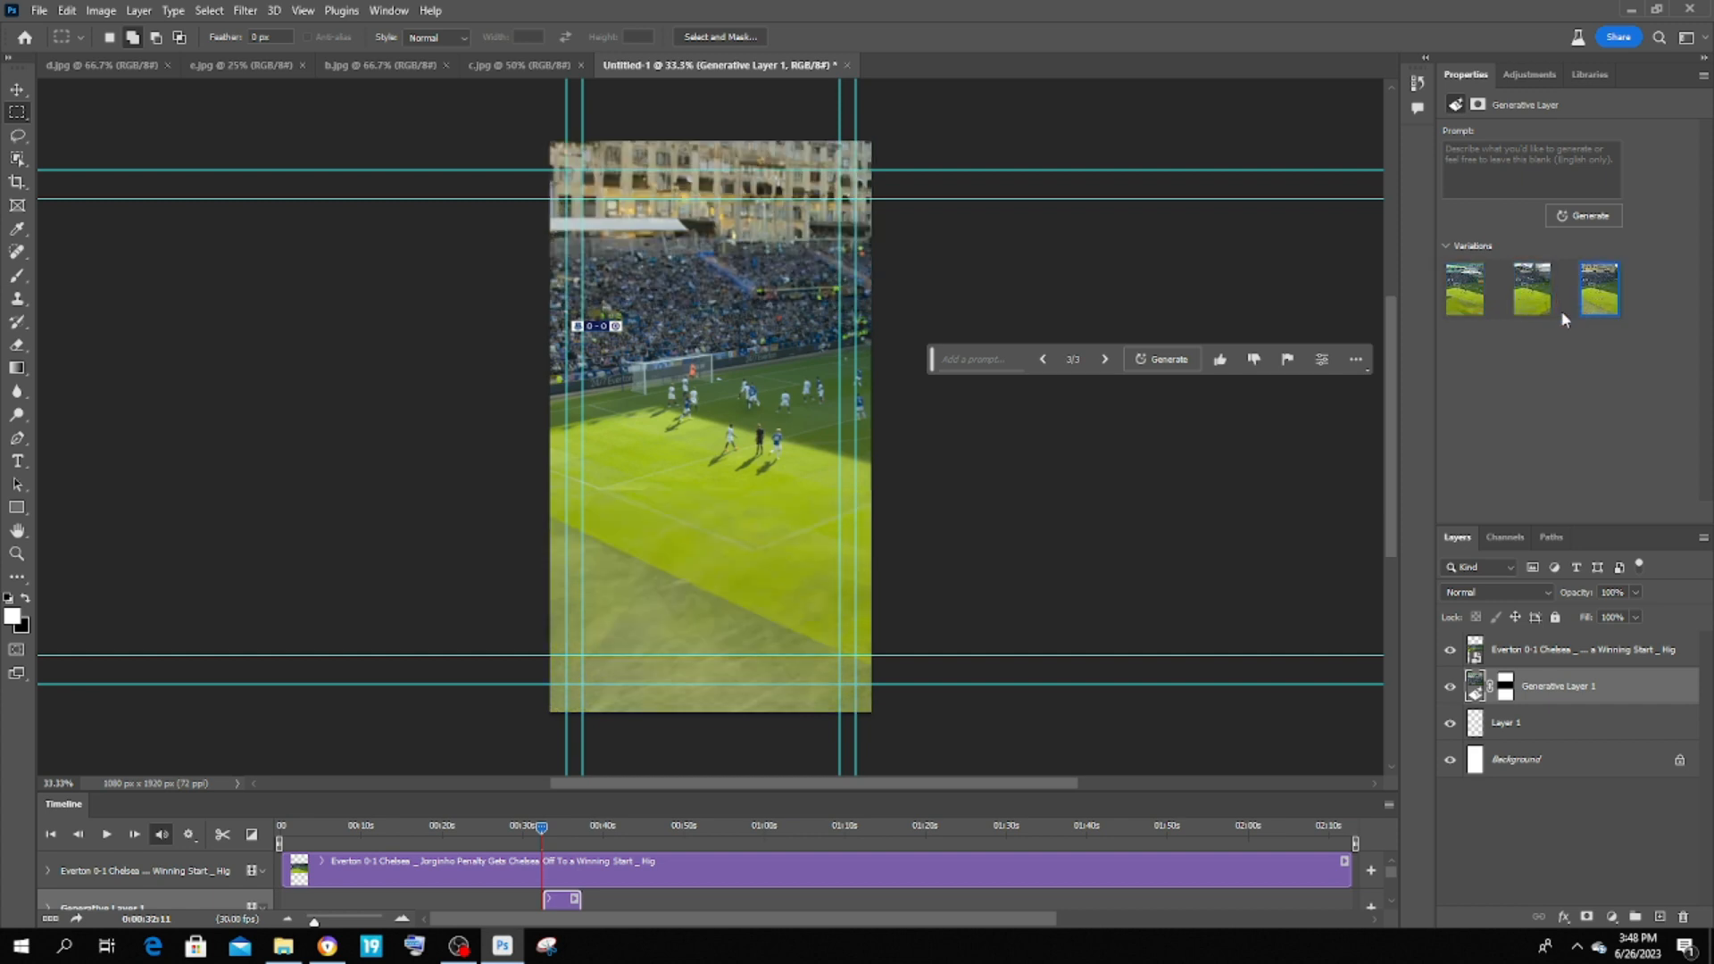
left_click(1532, 306)
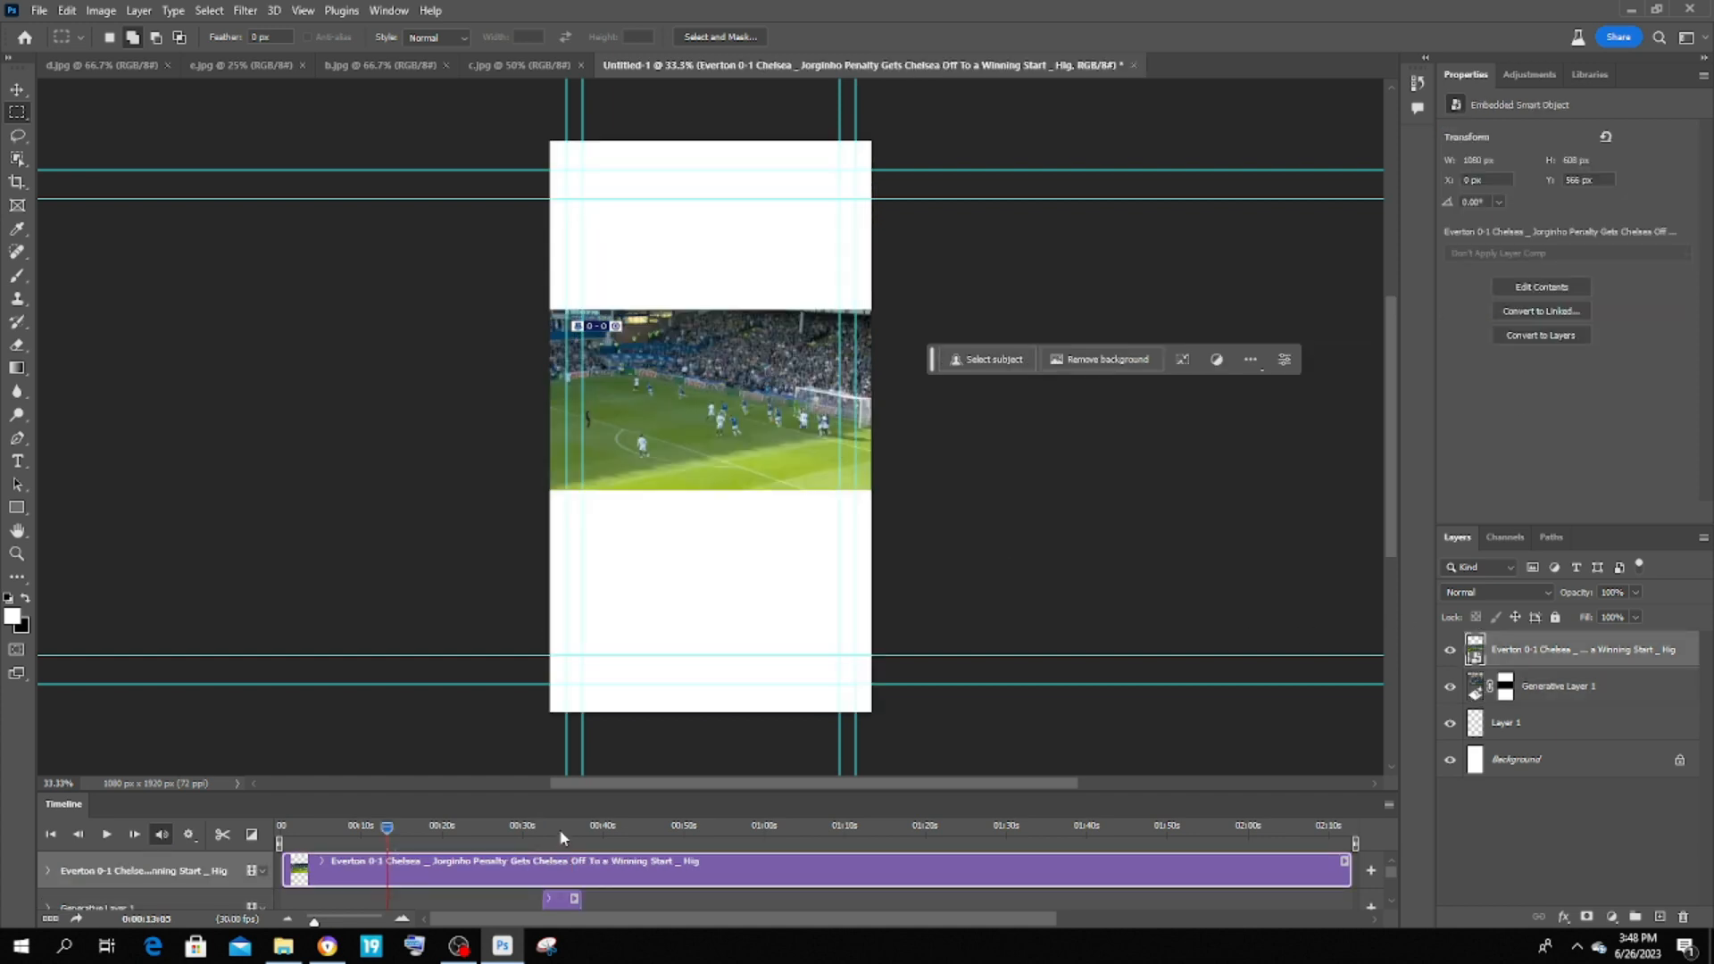
Step: Stretch the Layer 1 clip in the timeline so it runs from the start to about 1 minute 25 seconds
scroll(614, 855, "down", 2)
left_click(563, 870)
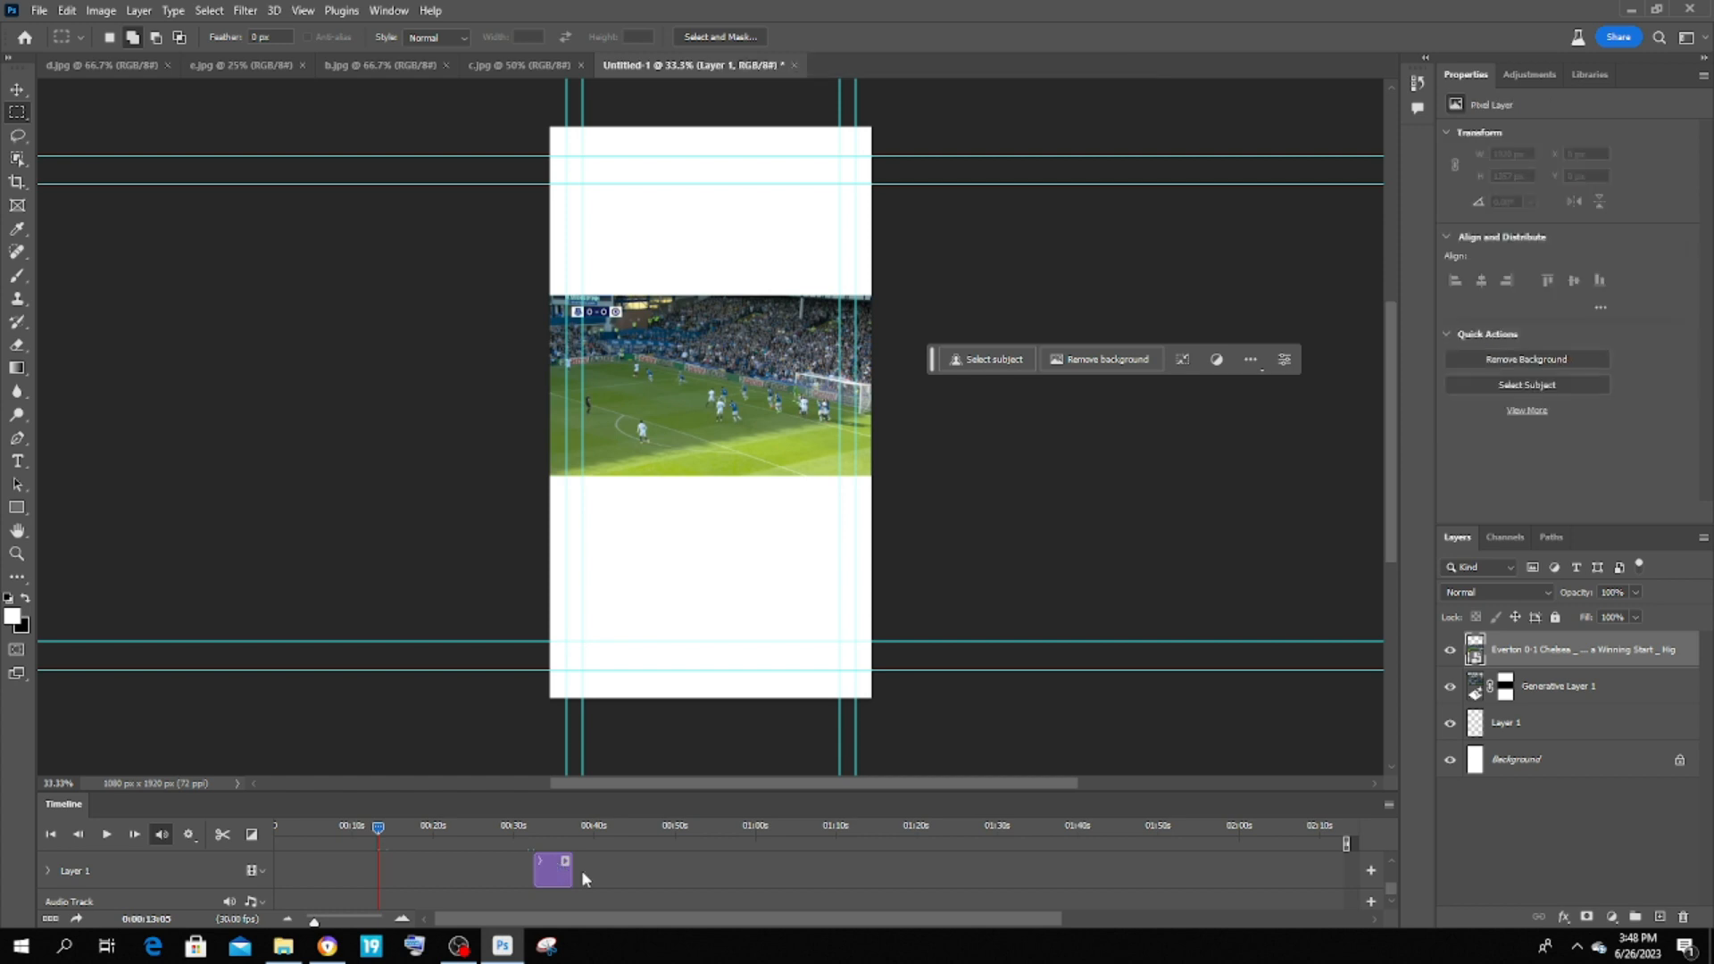
left_click(546, 828)
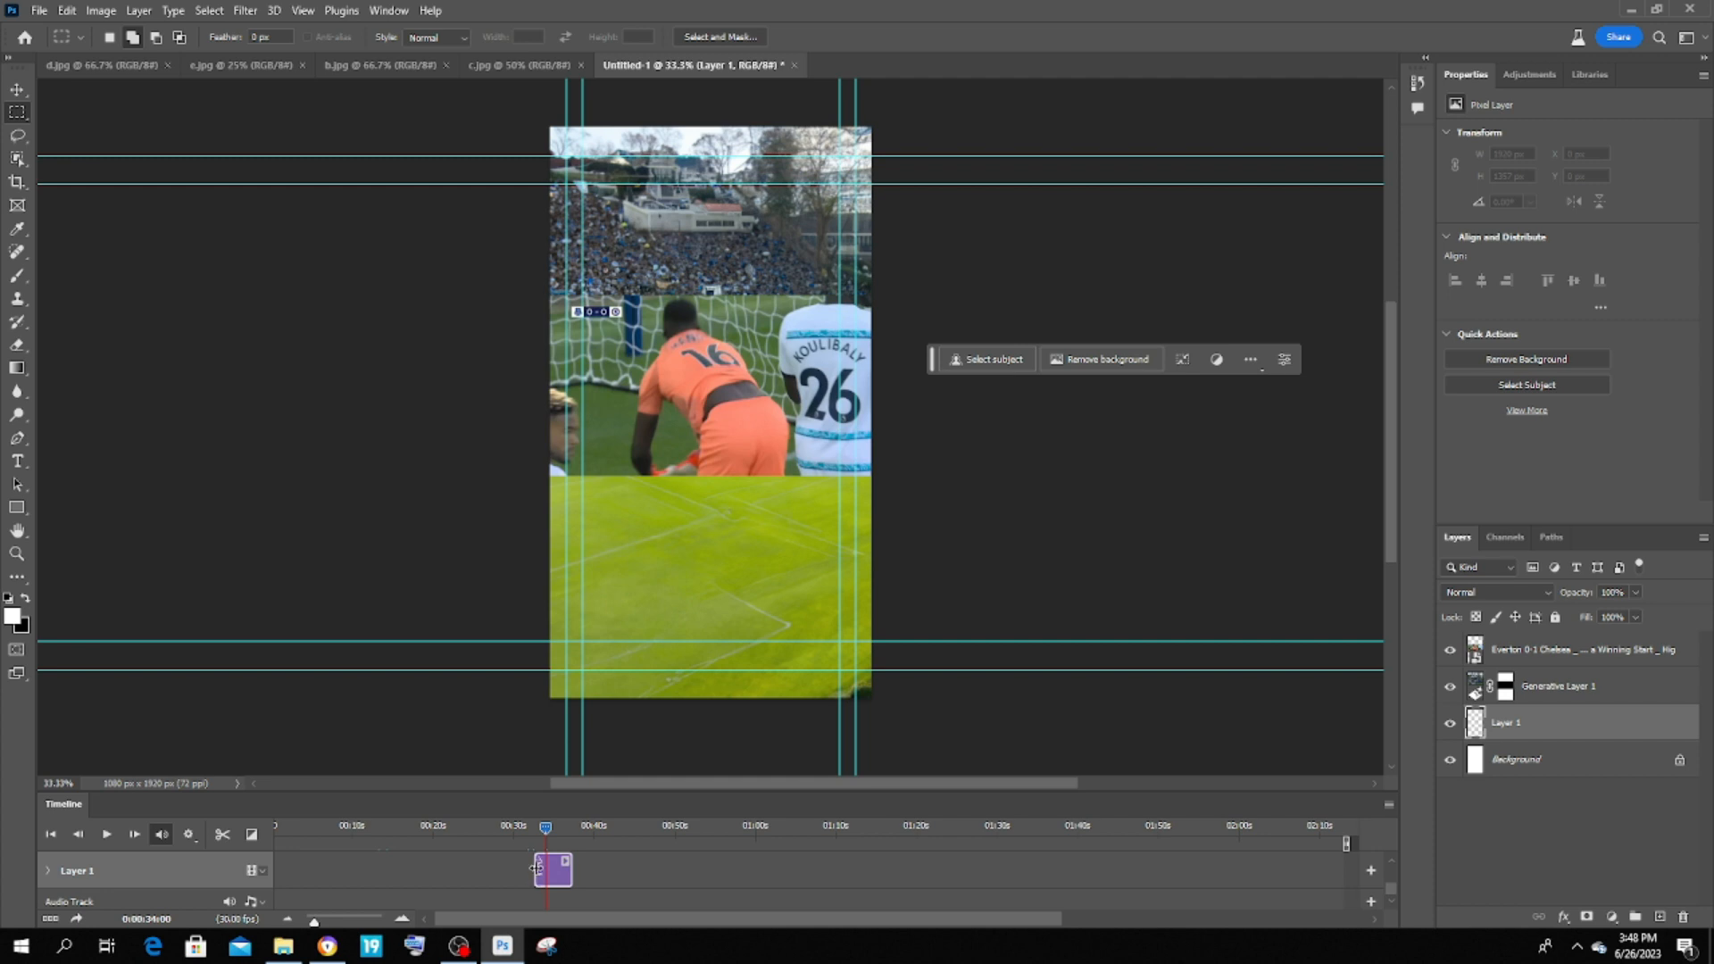
left_click_drag(536, 868, 234, 866)
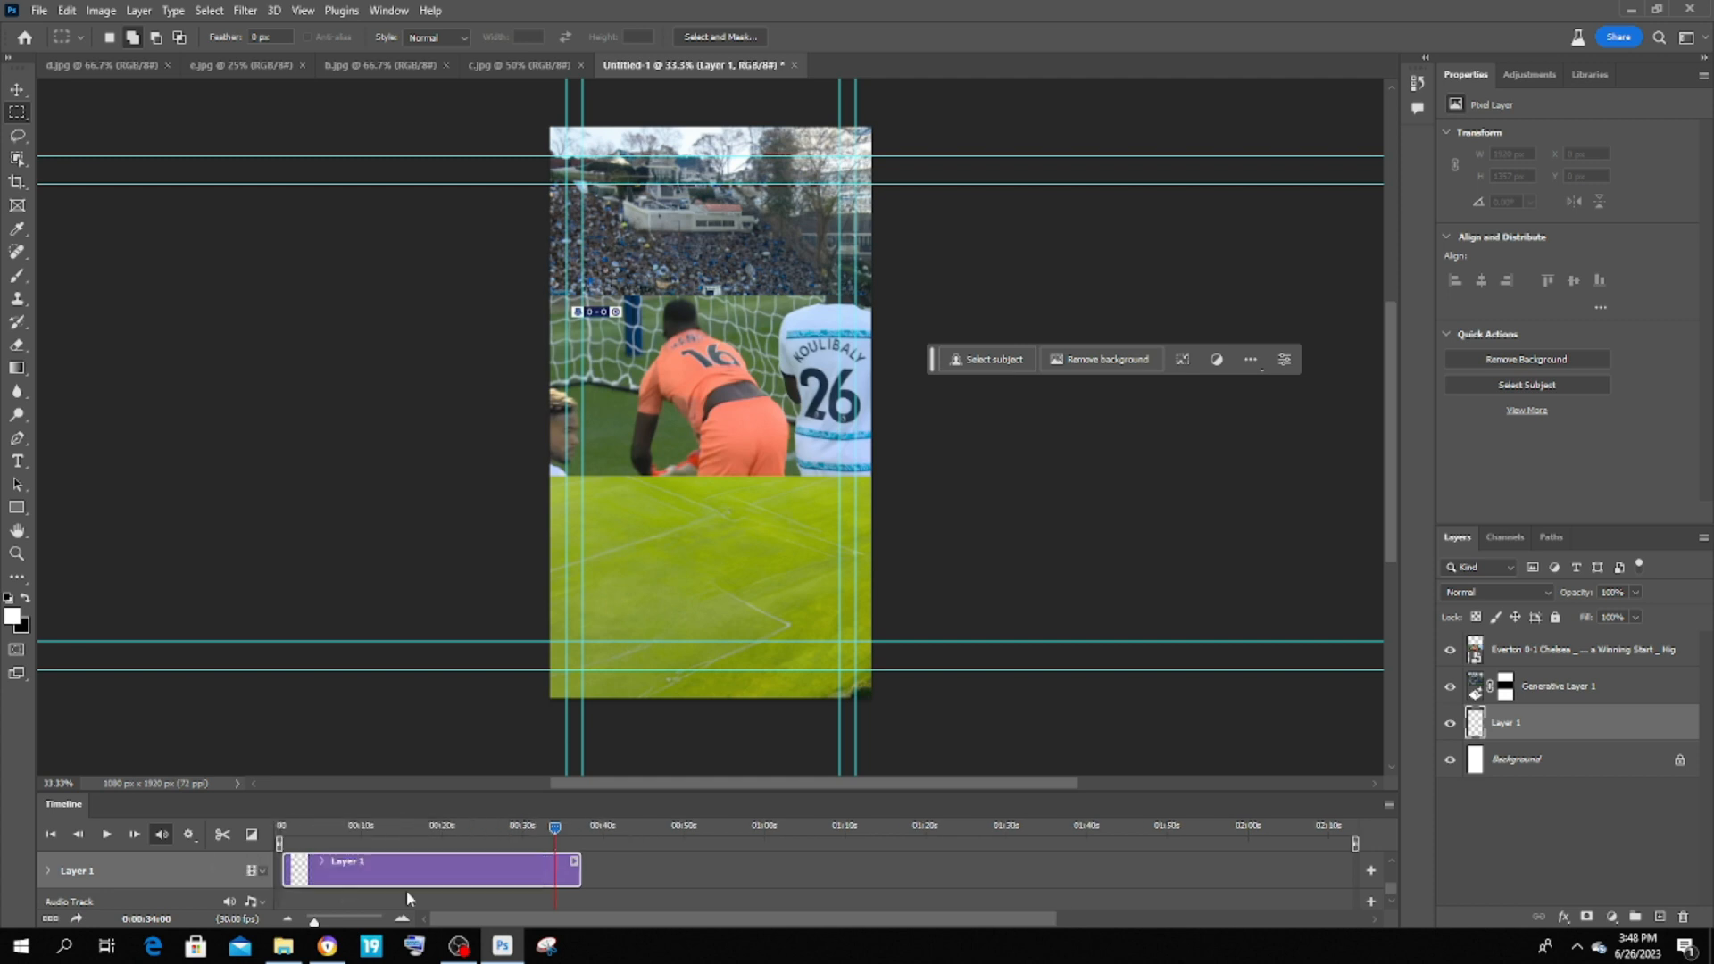
left_click_drag(577, 878, 966, 878)
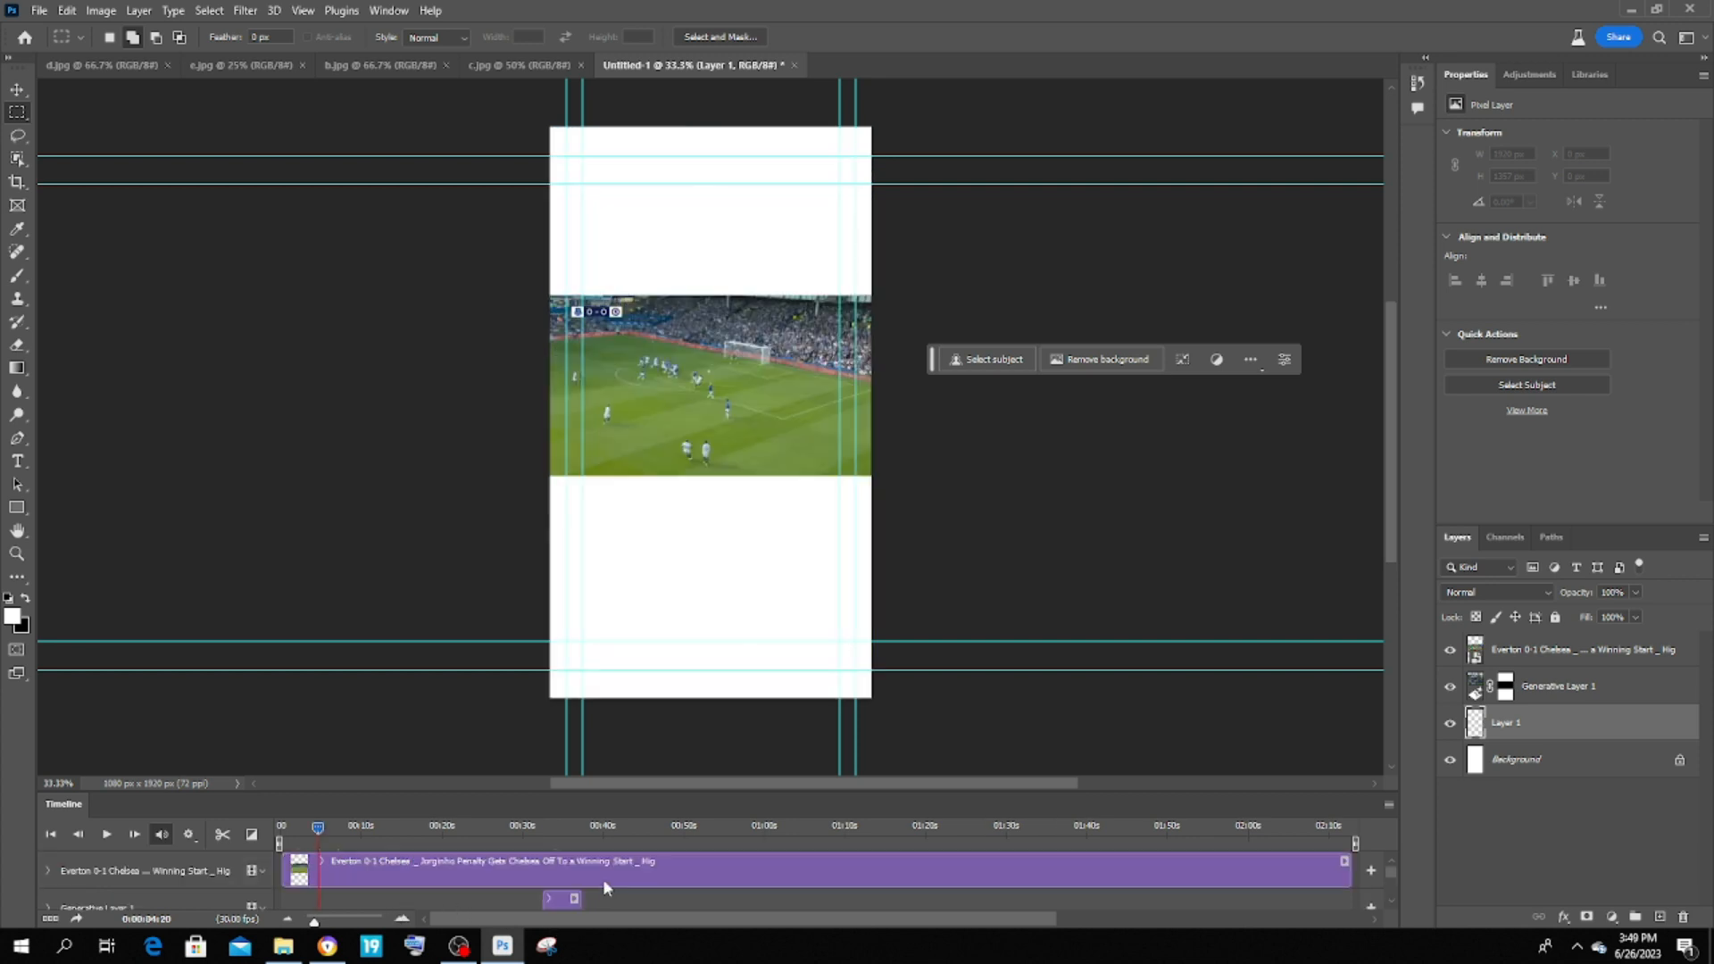
scroll(603, 879, "down", 1)
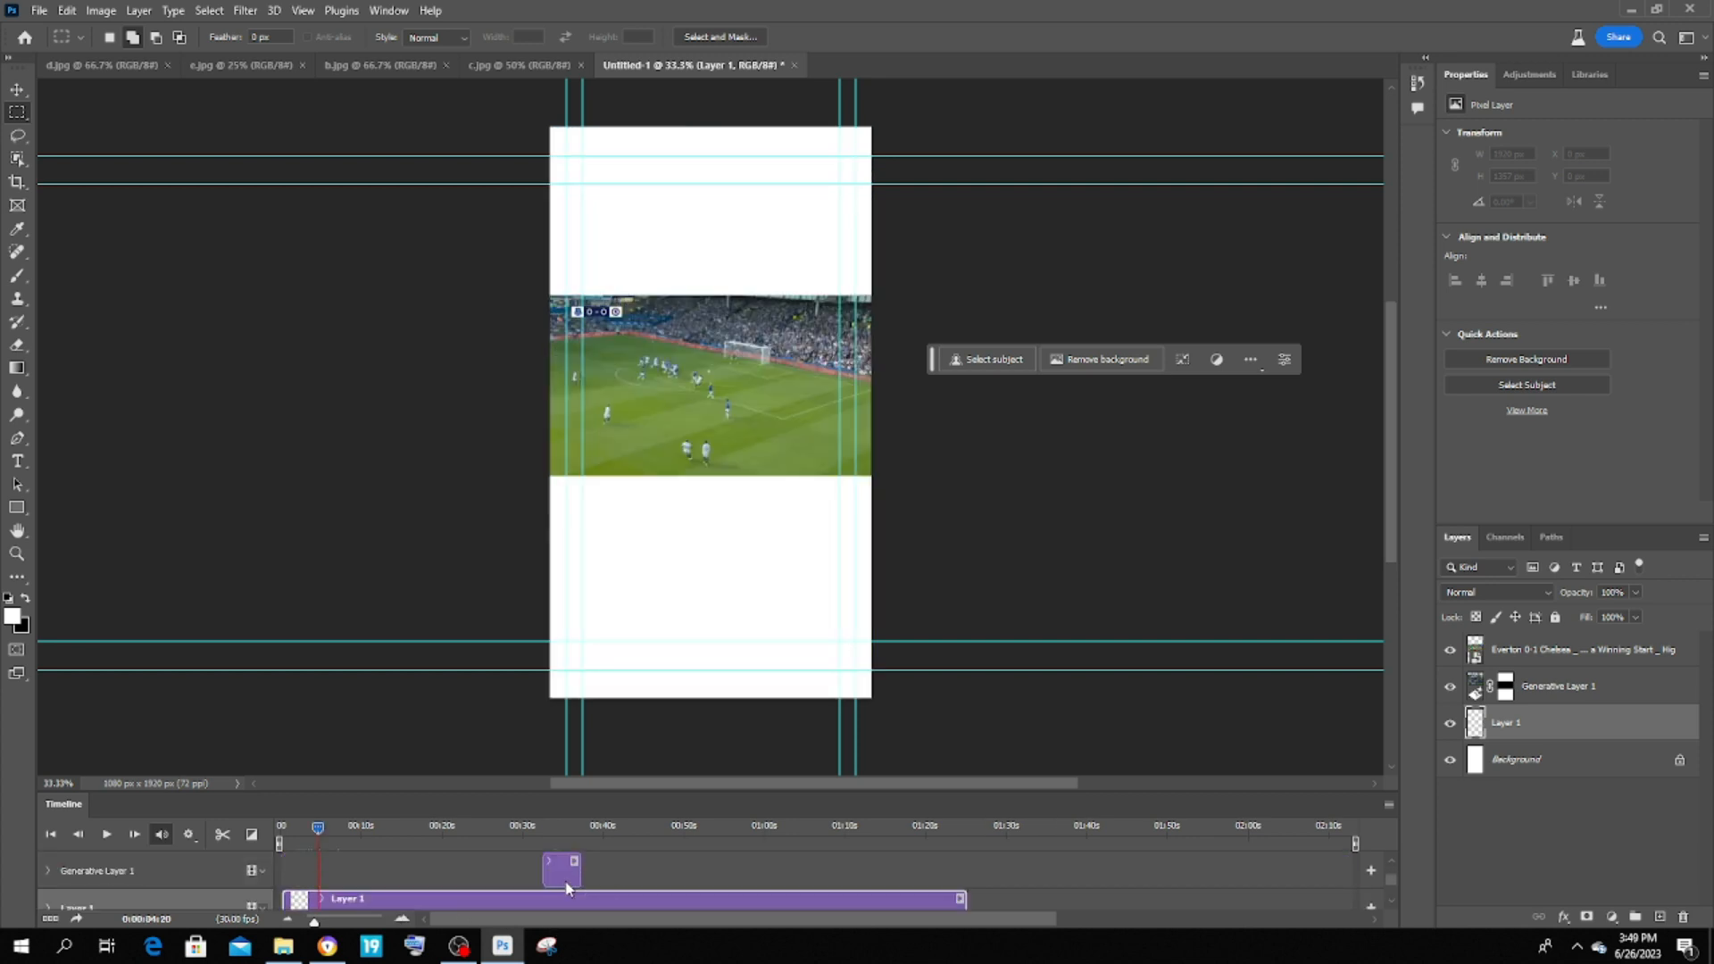
Step: Stretch the Generative Layer 1 clip from the start to the end of the Layer 1 clip and preview the video around 28 seconds
left_click_drag(546, 871, 284, 865)
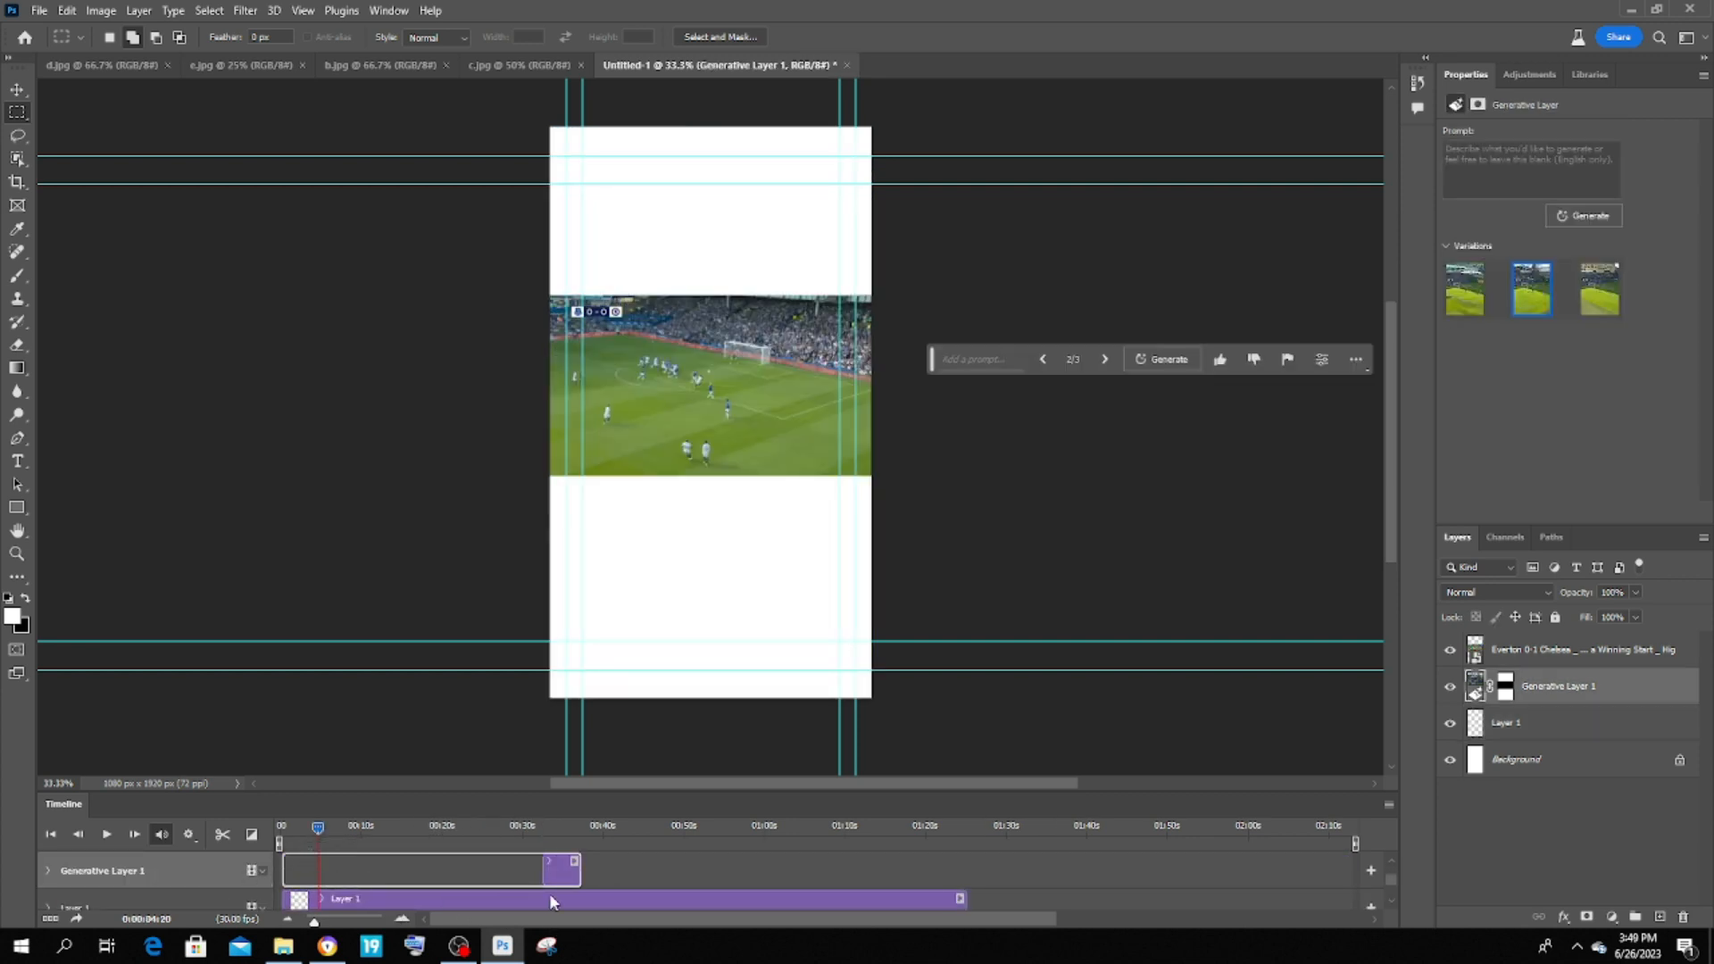
left_click_drag(581, 872, 966, 870)
scroll(732, 864, "up", 1)
scroll(731, 863, "down", 1)
scroll(731, 863, "up", 1)
left_click(730, 863)
left_click_drag(498, 829, 508, 841)
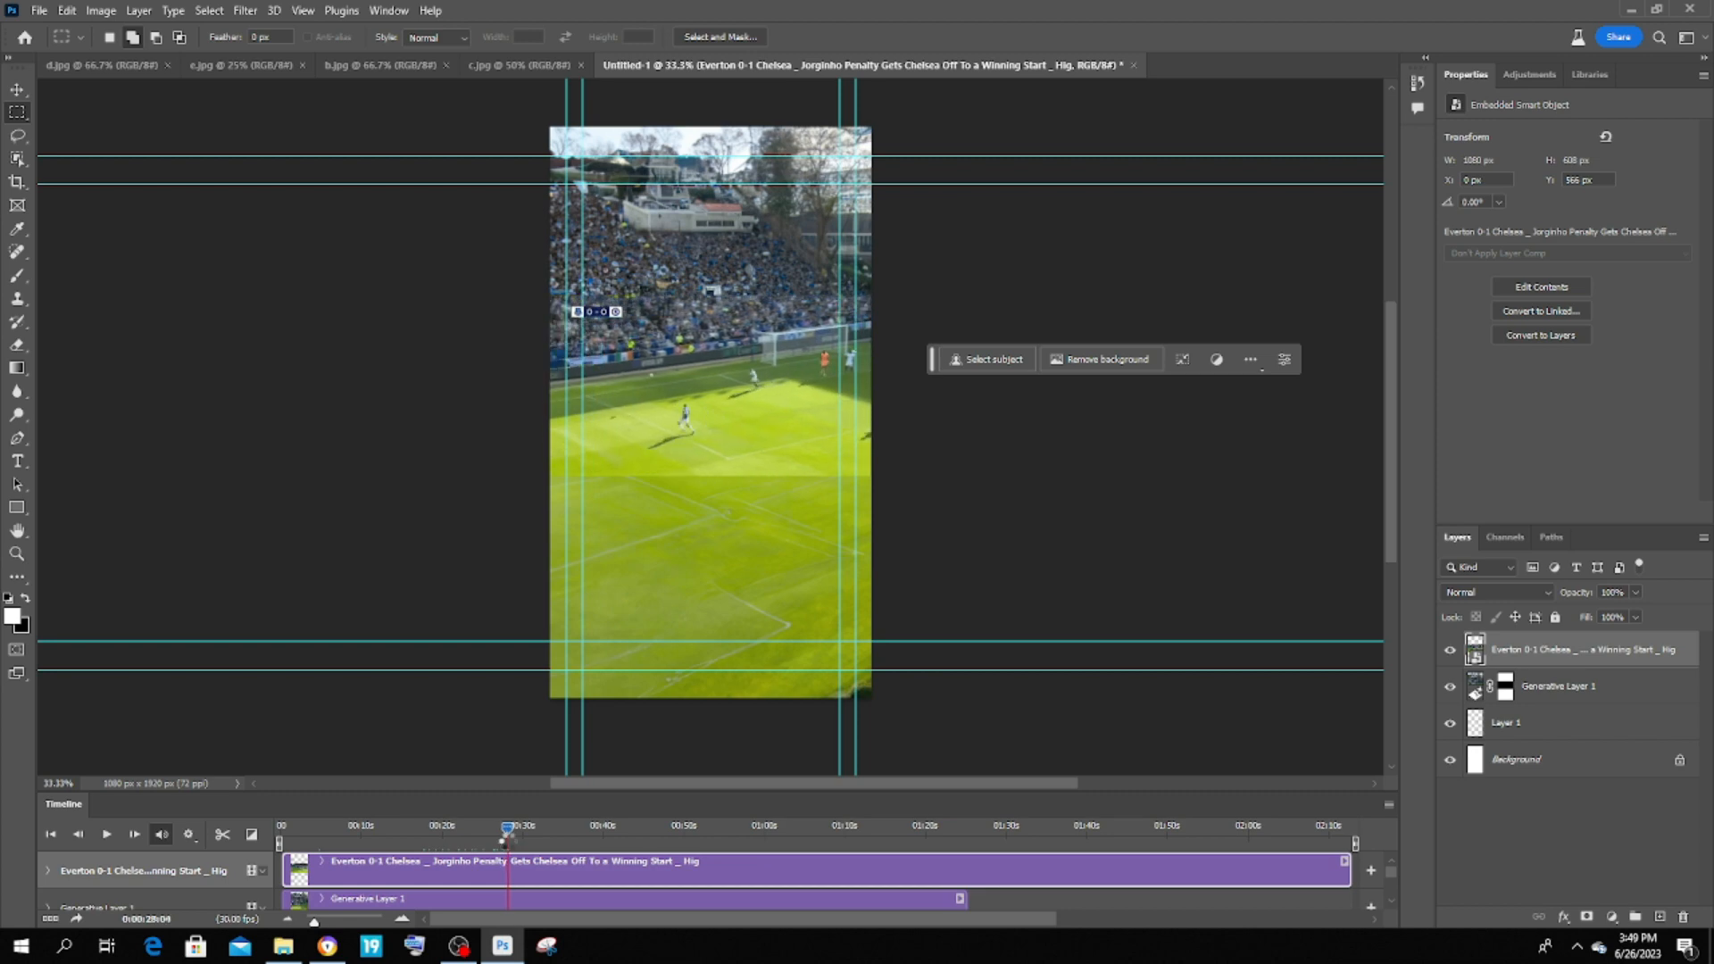
Step: Close the football document and, on a duplicate of the plant photo's Background layer, lasso loosely around the large round glass bowl
key("ctrl+w")
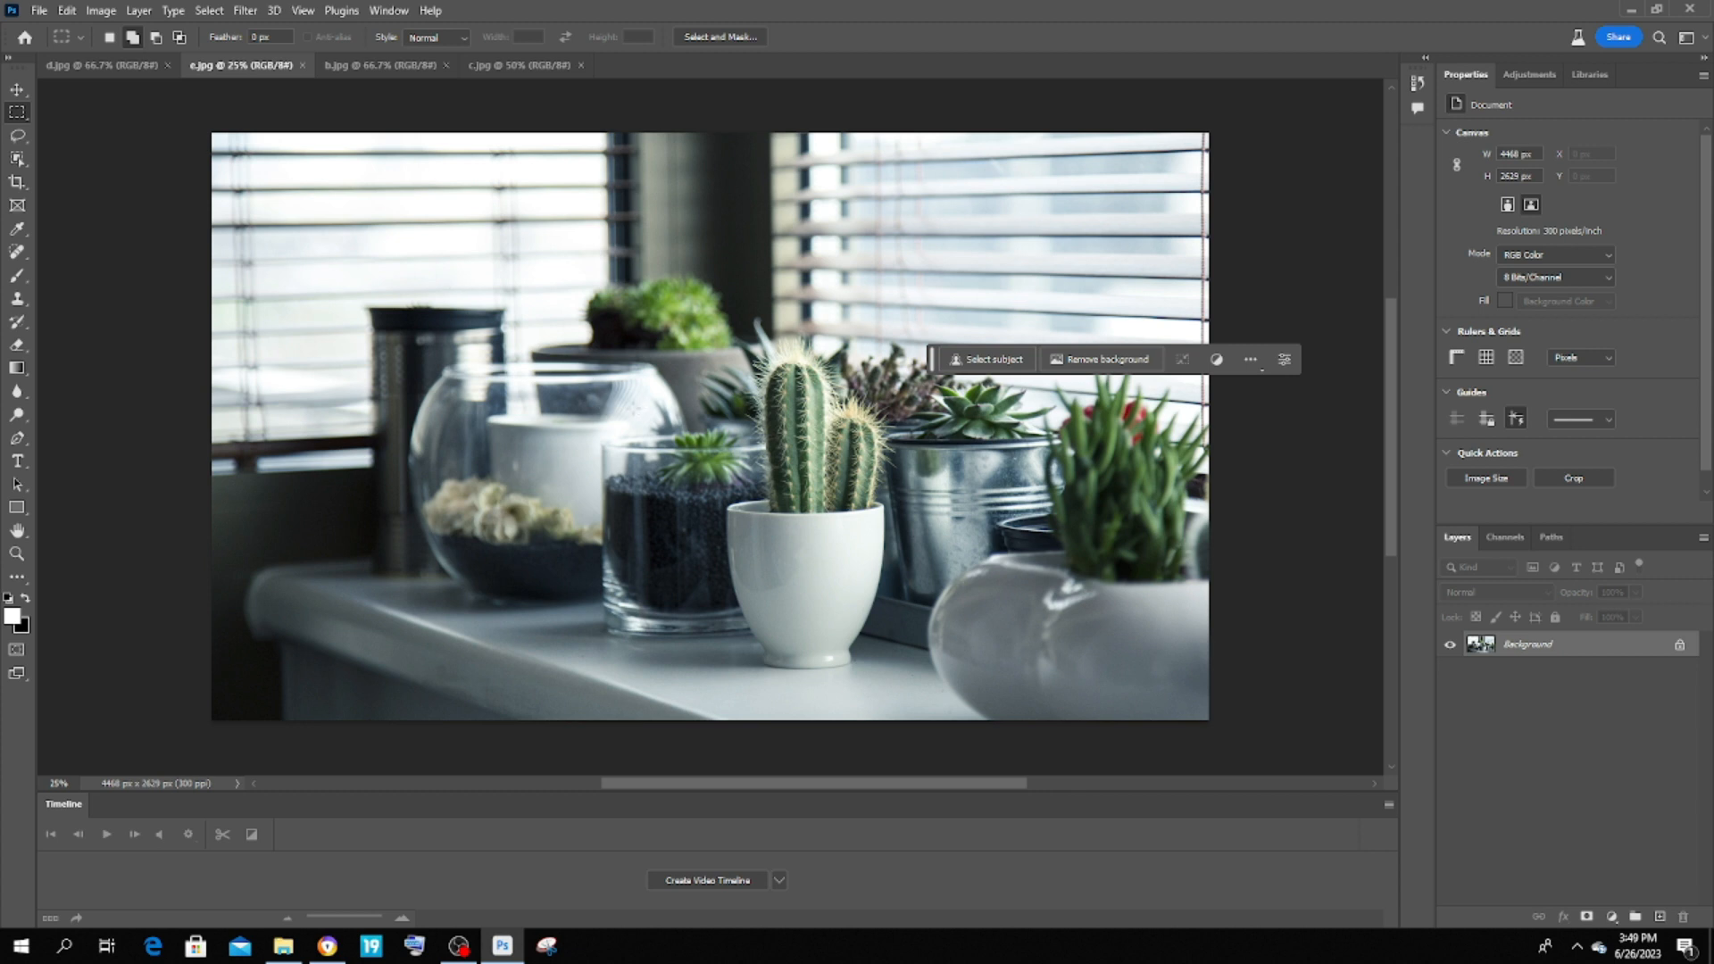
key("ctrl+plus")
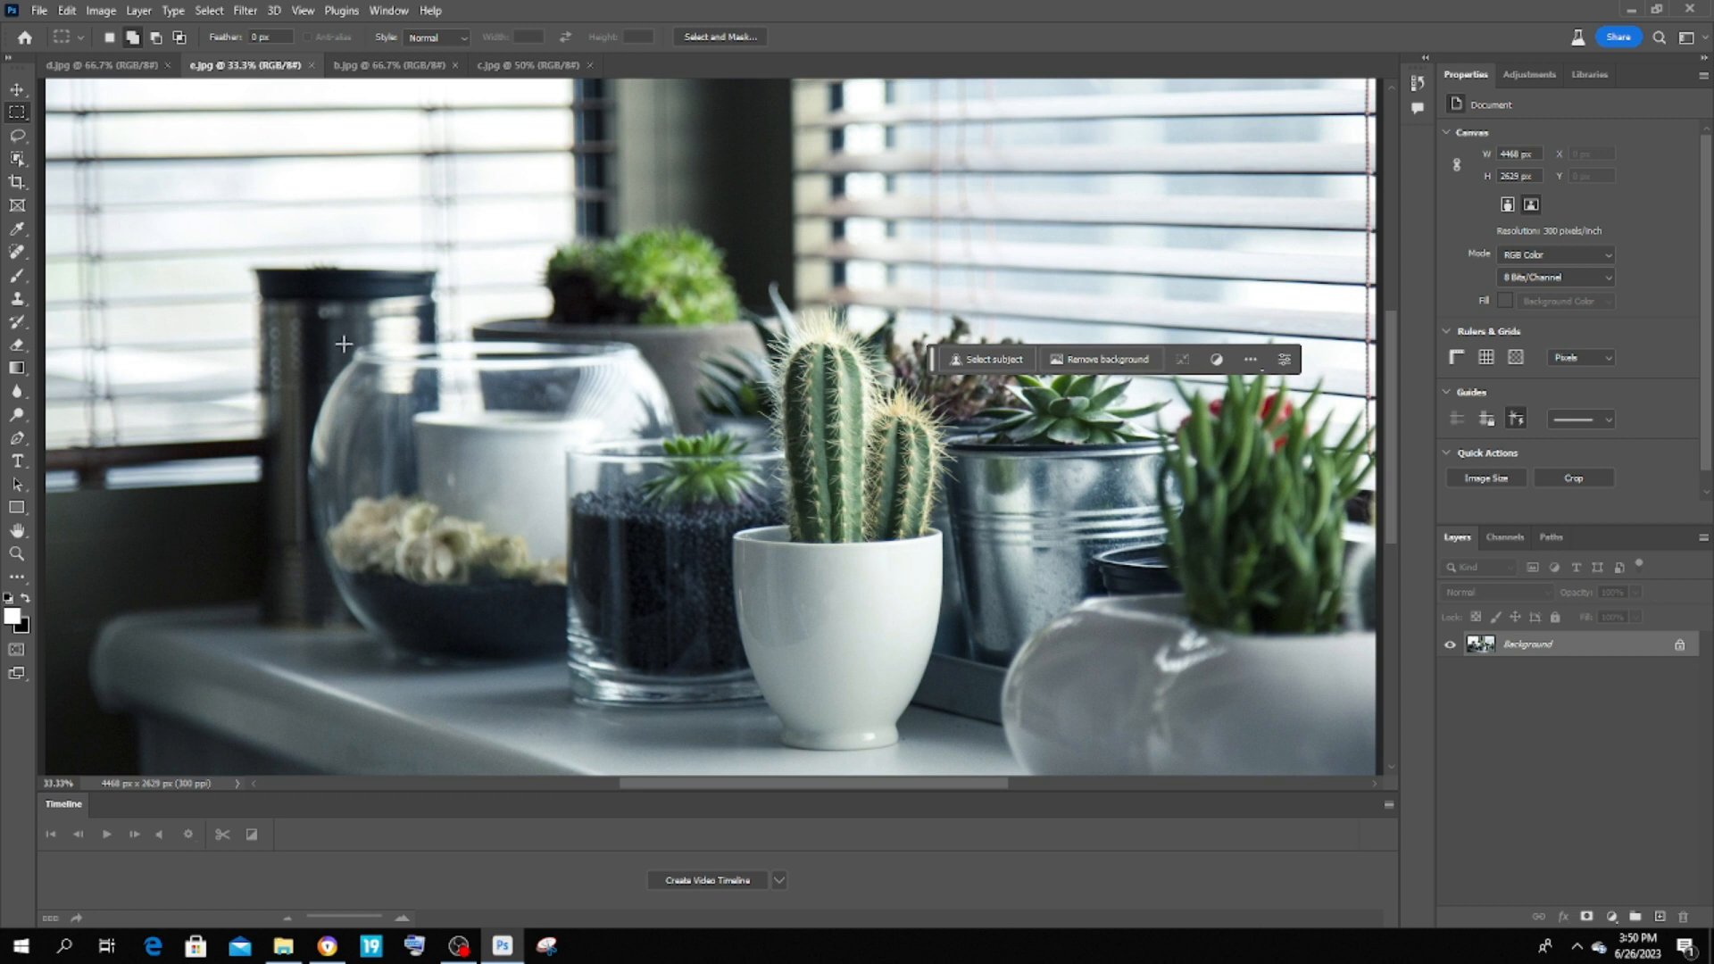
left_click(16, 136)
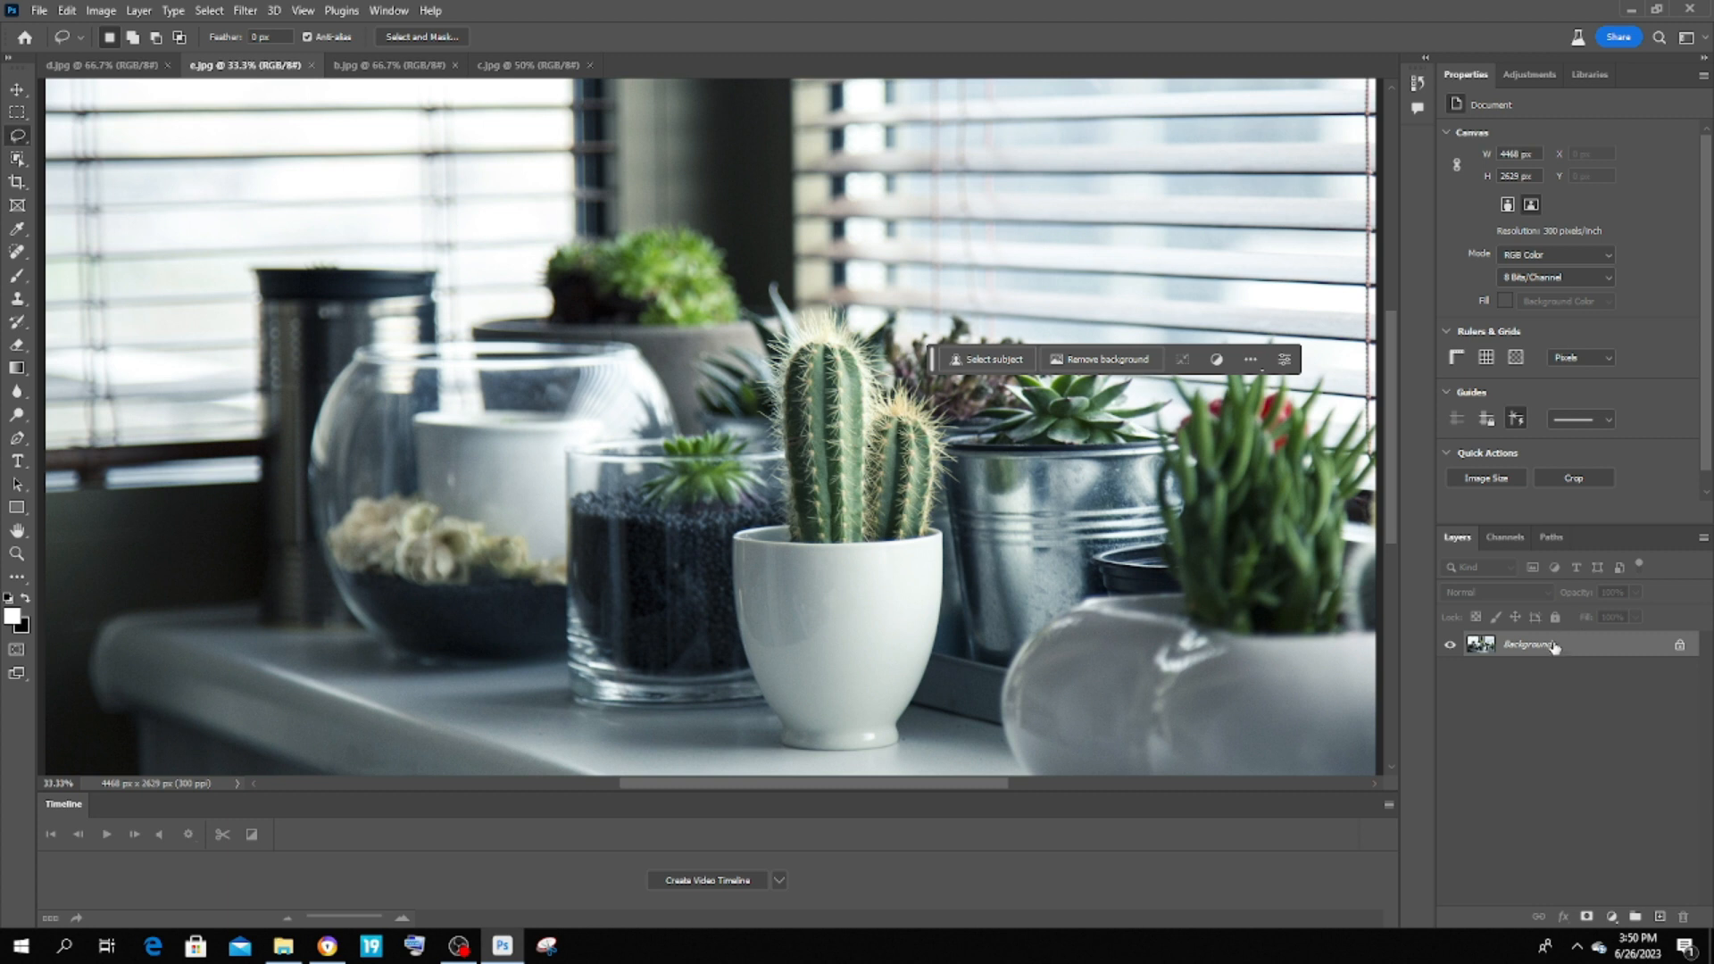
key("ctrl+j")
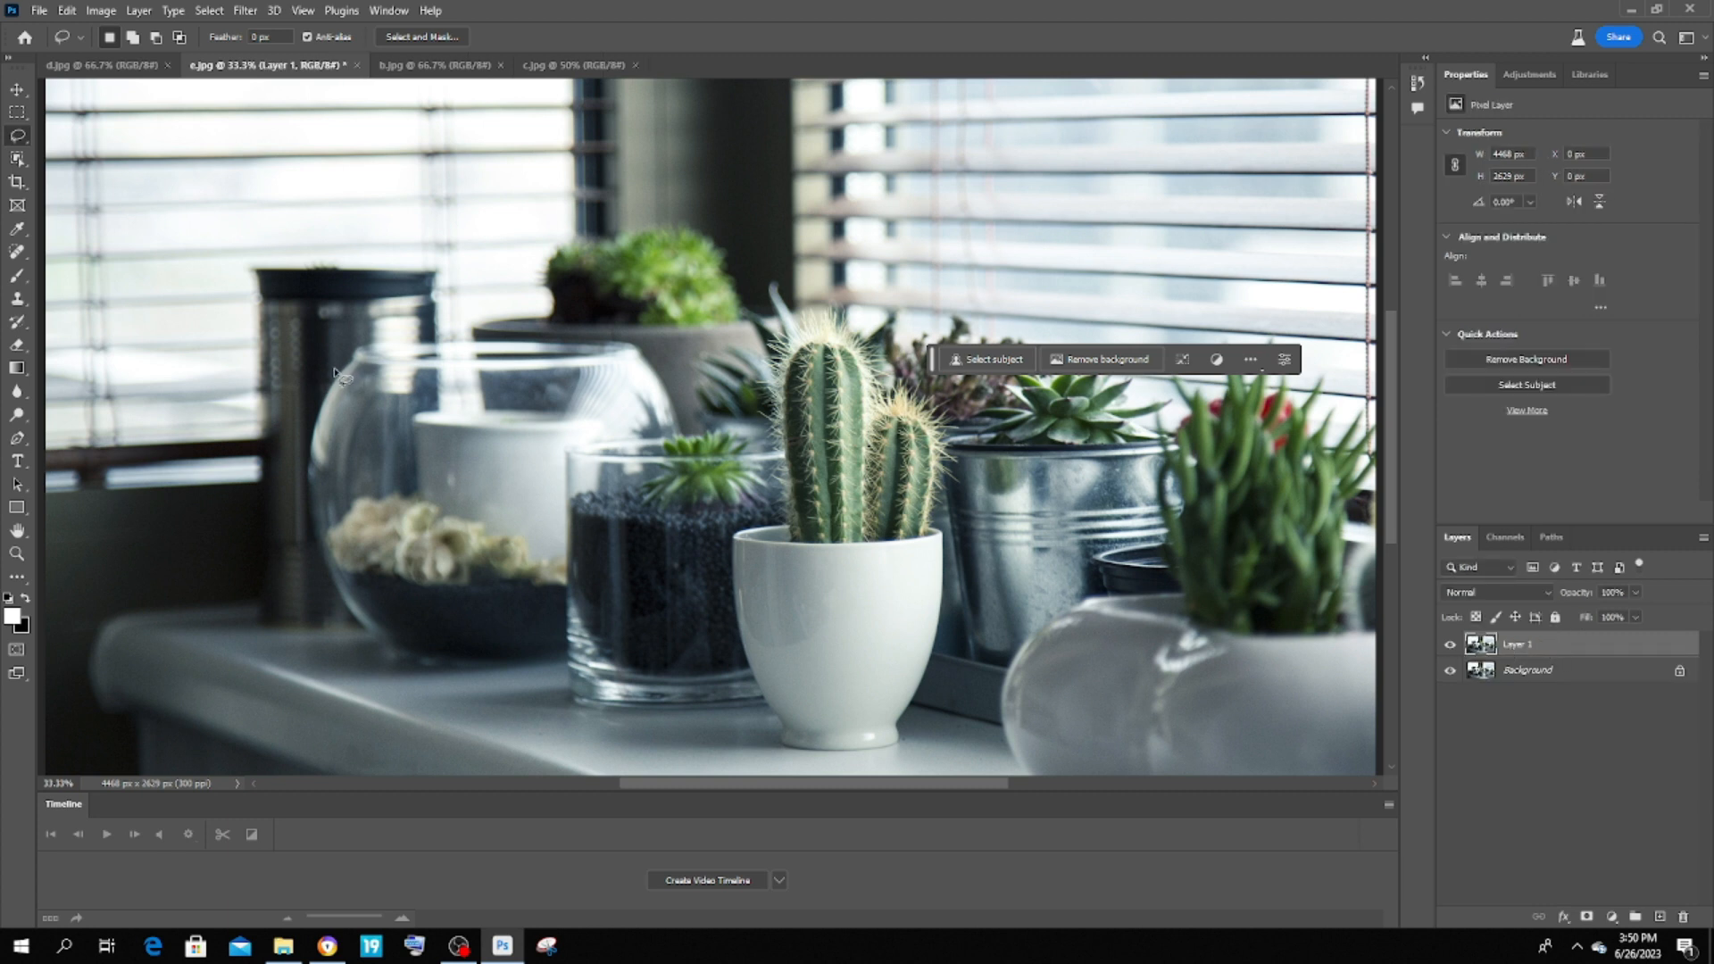
mouse_move(315, 386)
left_mouse_down()
mouse_move(400, 332)
mouse_move(672, 348)
mouse_move(692, 390)
mouse_move(681, 431)
mouse_move(575, 468)
mouse_move(569, 687)
mouse_move(388, 682)
mouse_move(318, 659)
mouse_move(279, 512)
mouse_move(317, 383)
left_mouse_up()
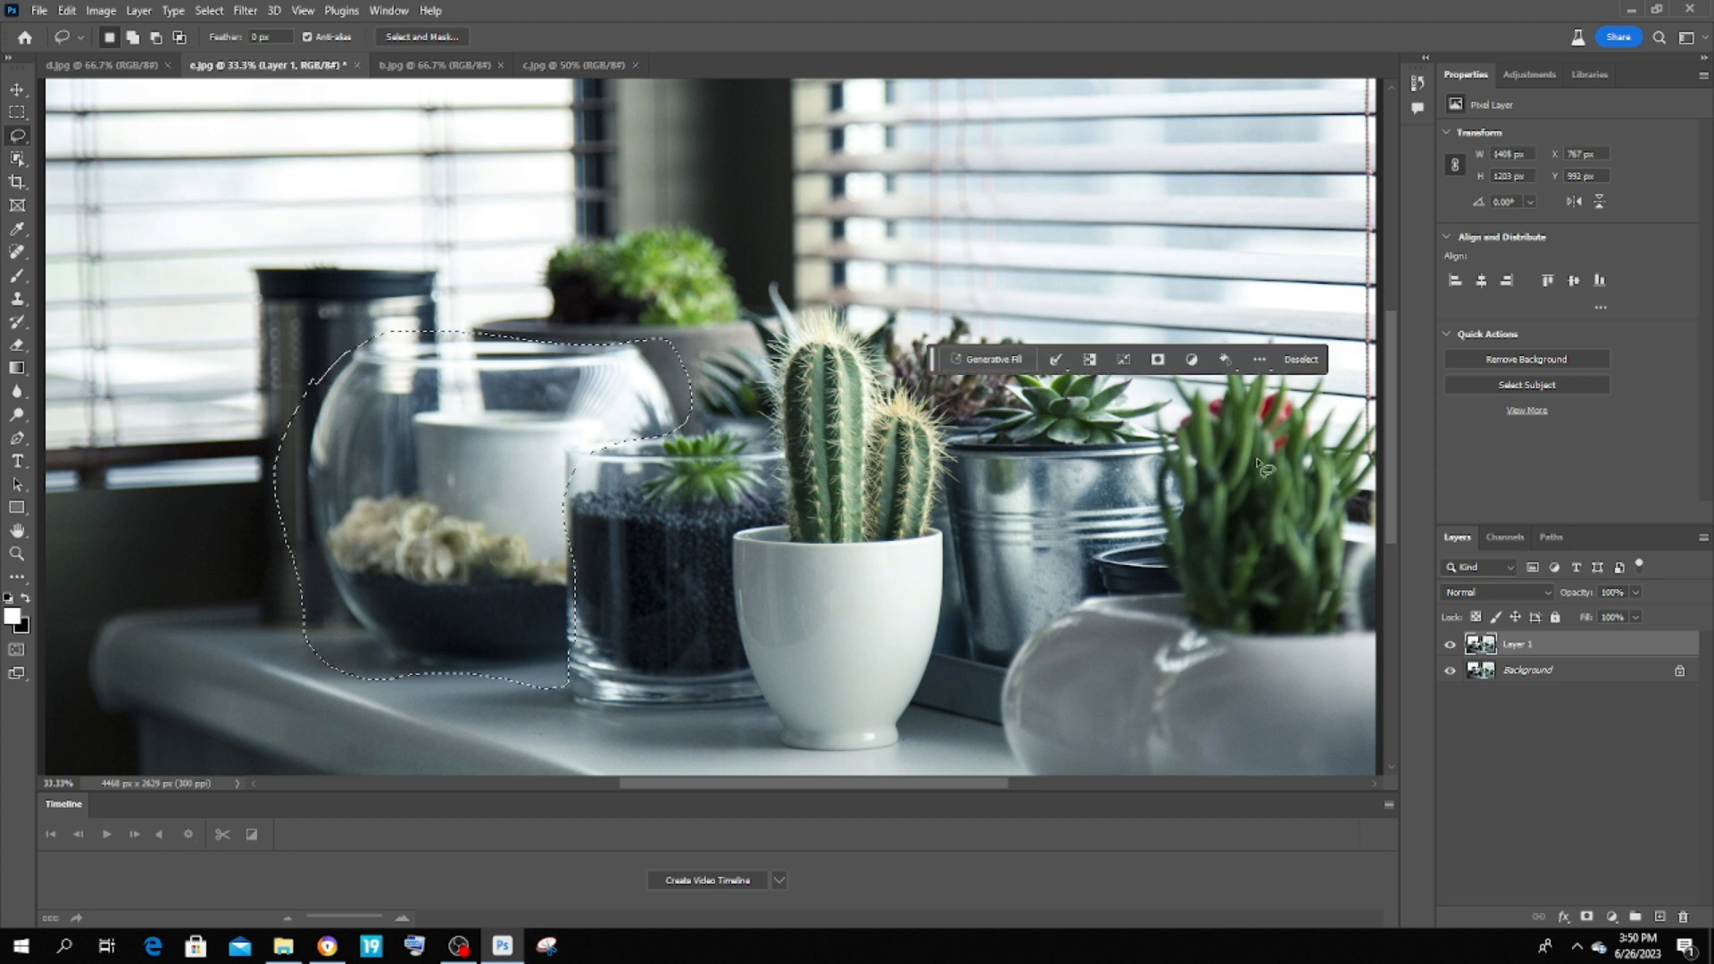
Step: Move the Contextual Task Bar below the plant photo and close the Timeline
left_click_drag(933, 359, 817, 849)
left_click(1389, 806)
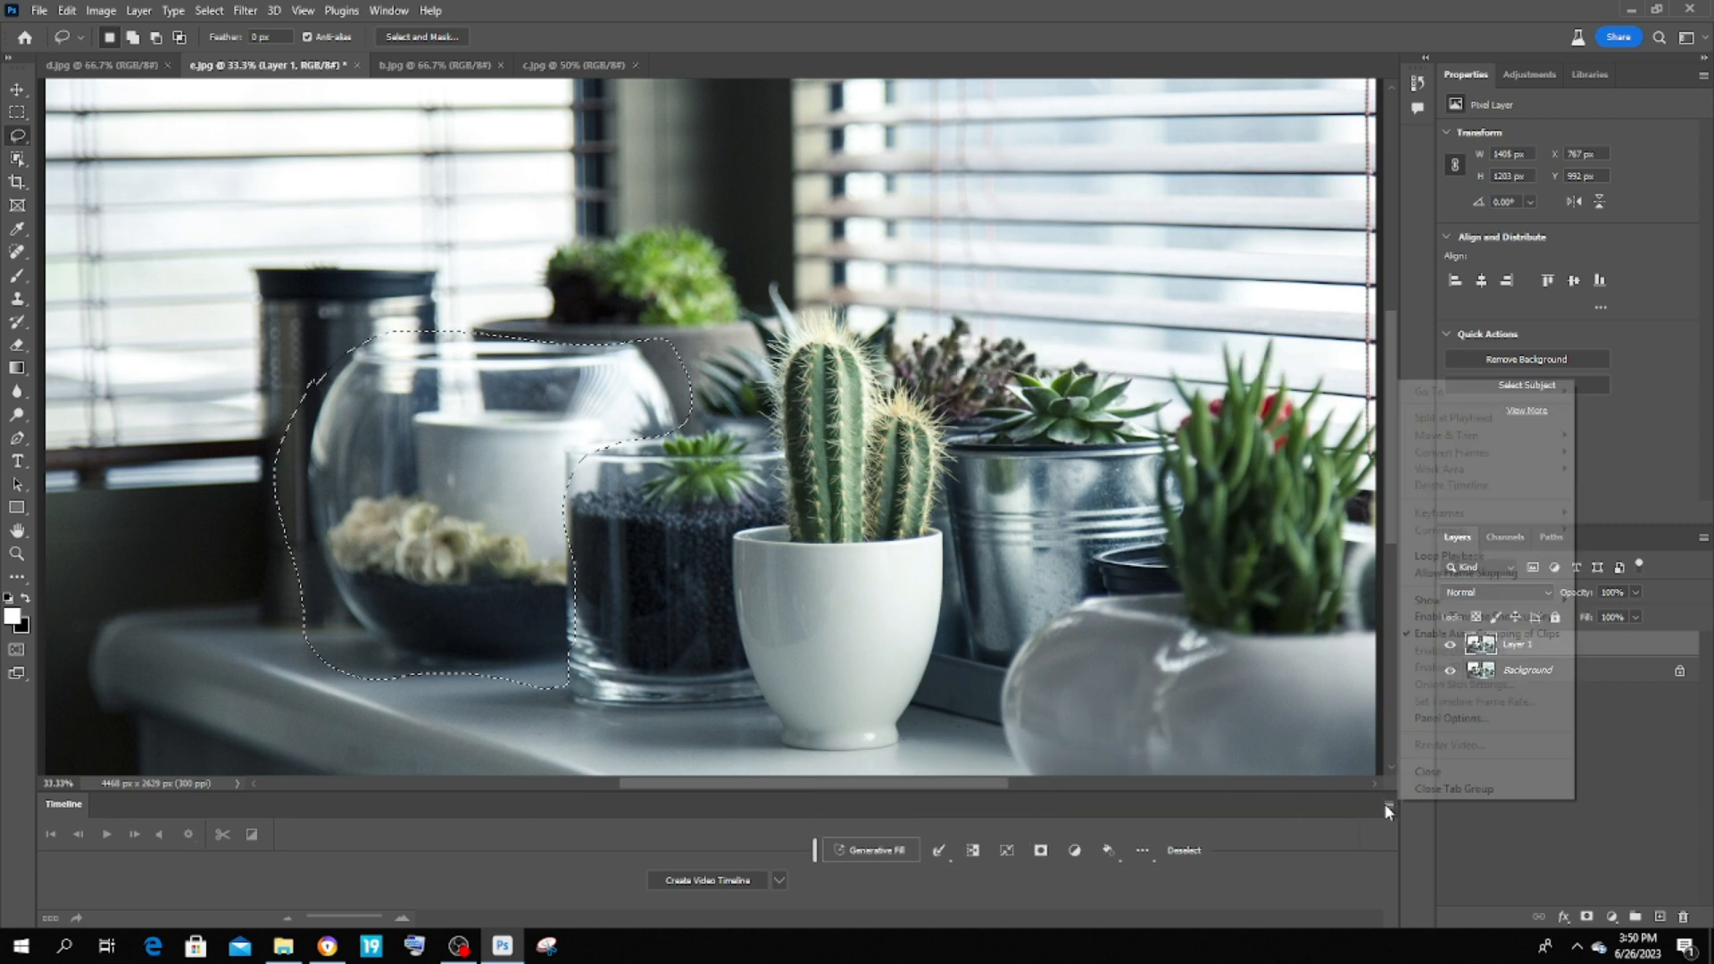
left_click(1427, 791)
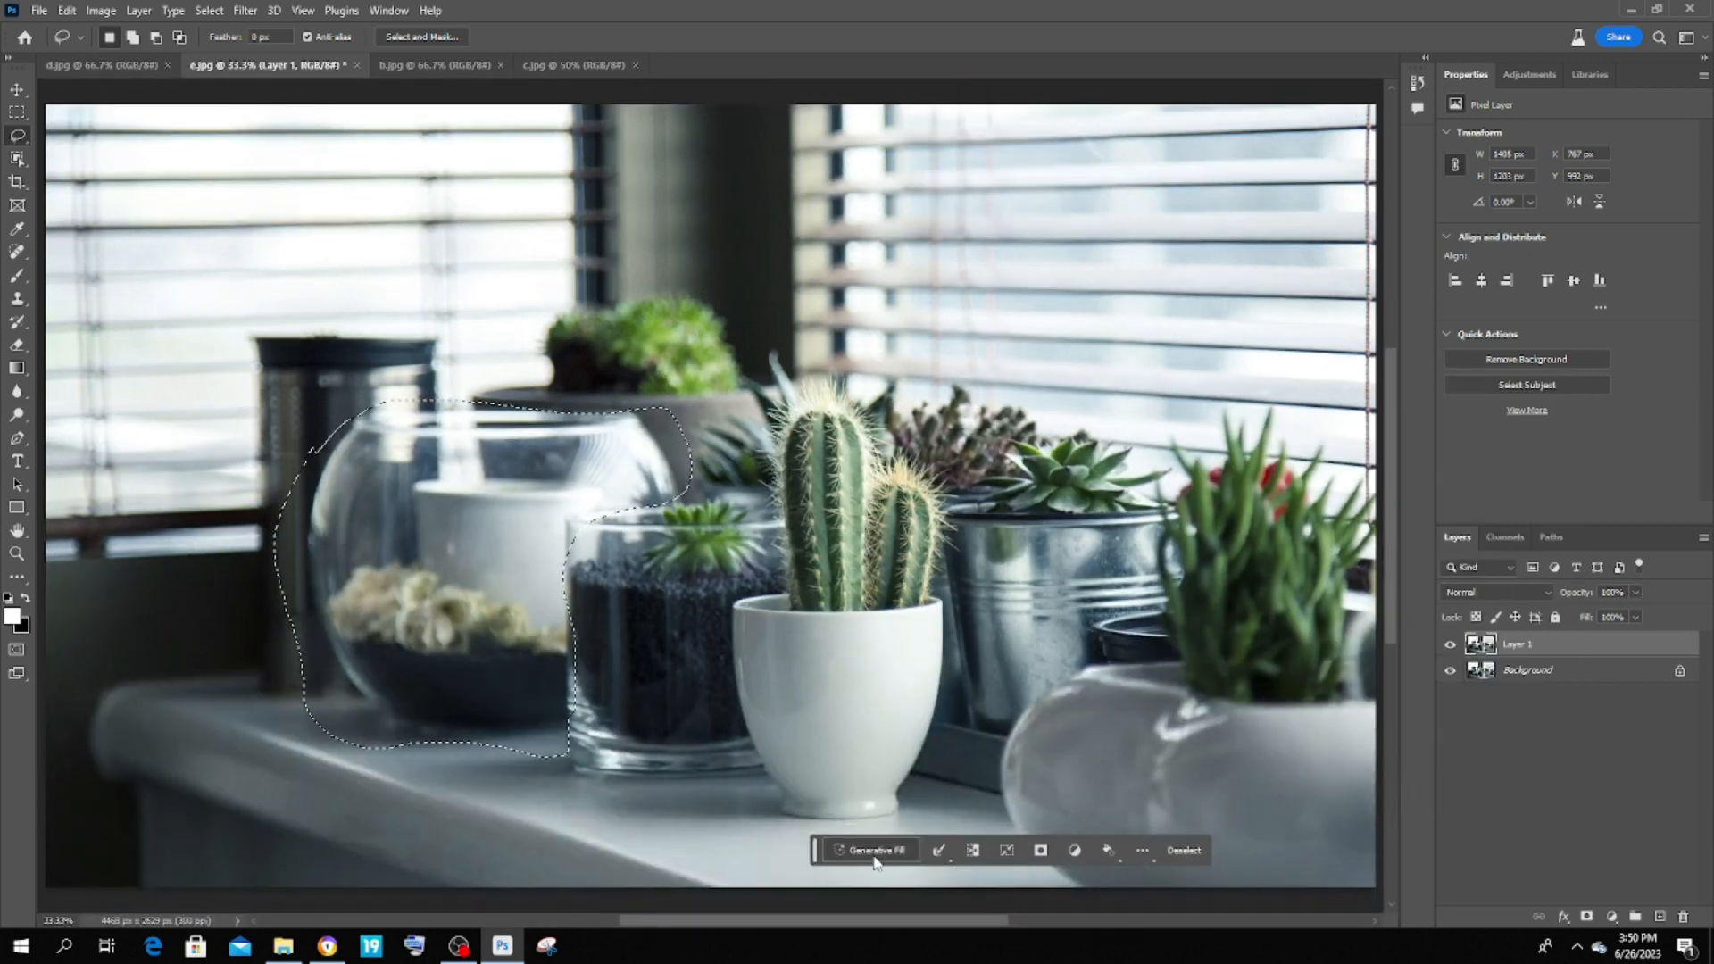
Step: Run Generative Fill on the lassoed bowl area with the prompt "glass fish bowl"
key("ctrl+minus")
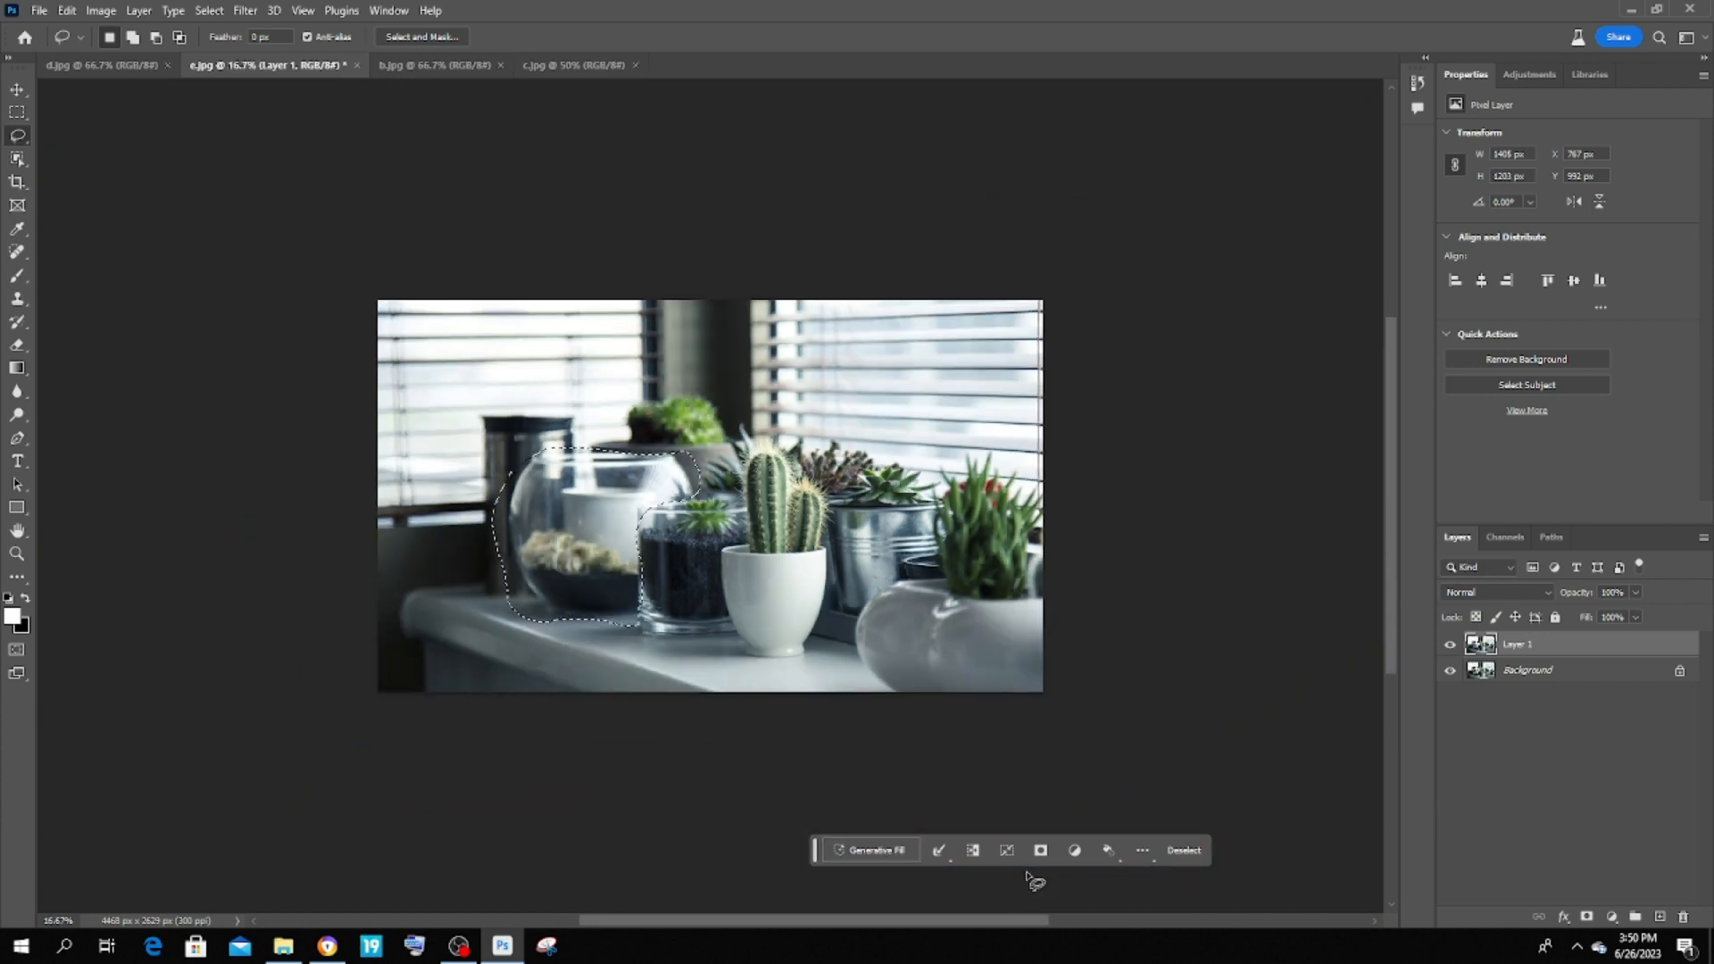
left_click(871, 852)
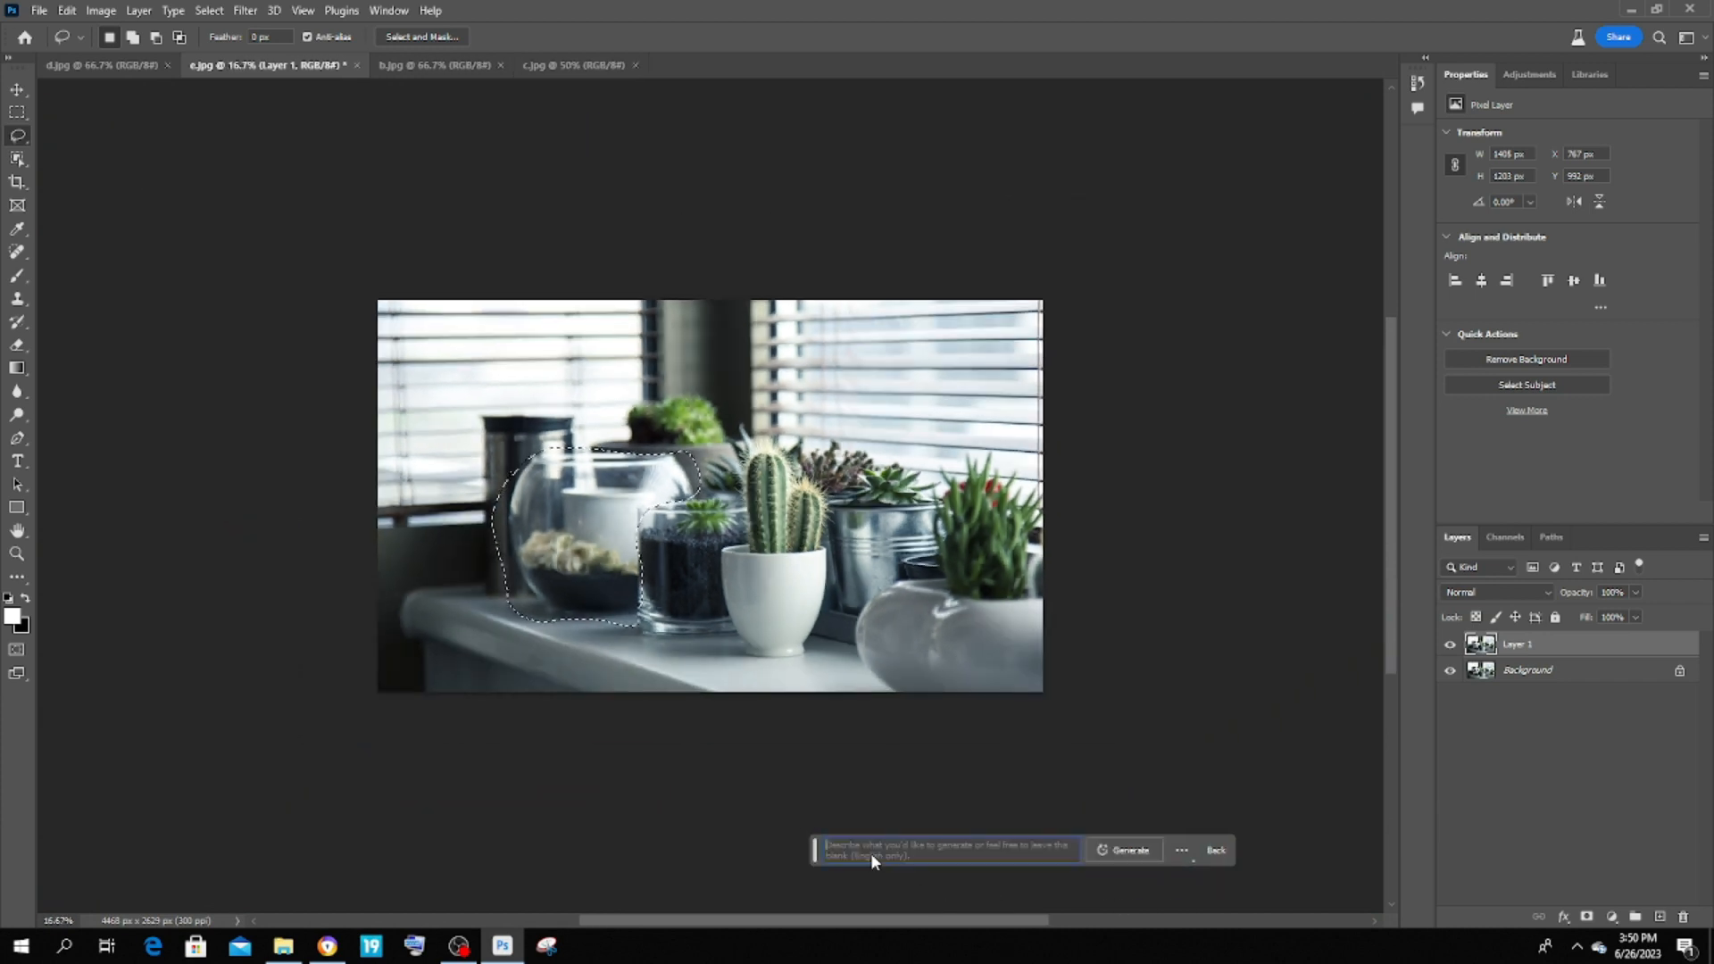
type("glass fish")
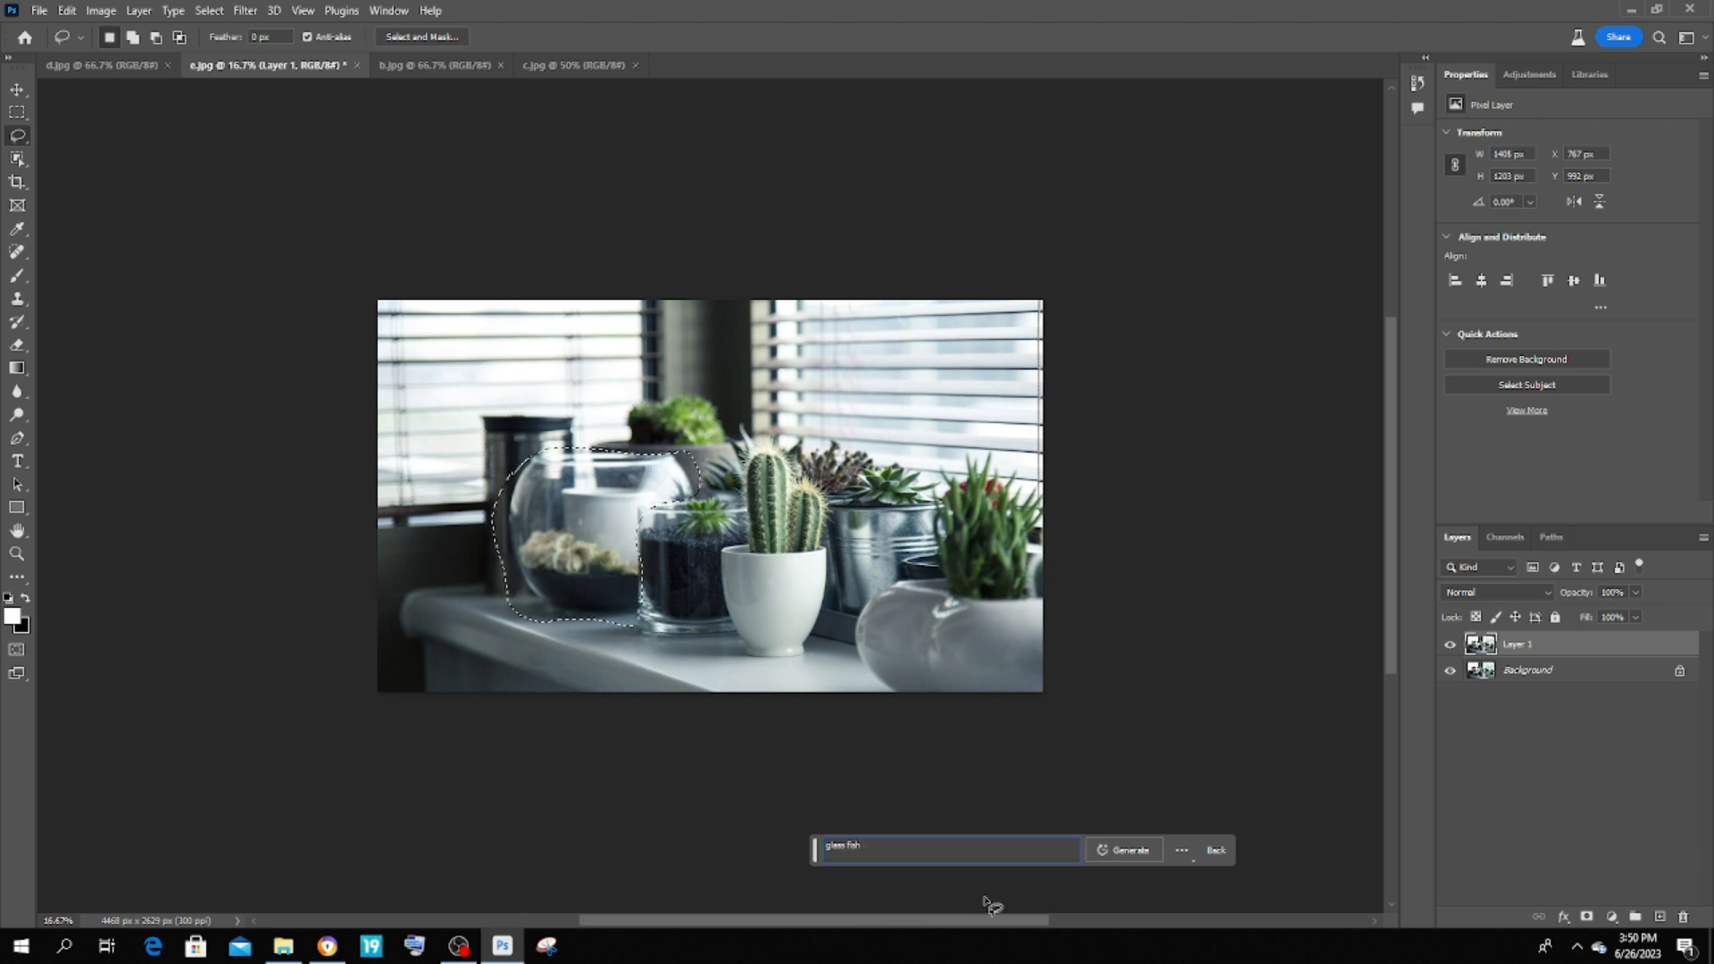
type(" bowl")
left_click(1125, 850)
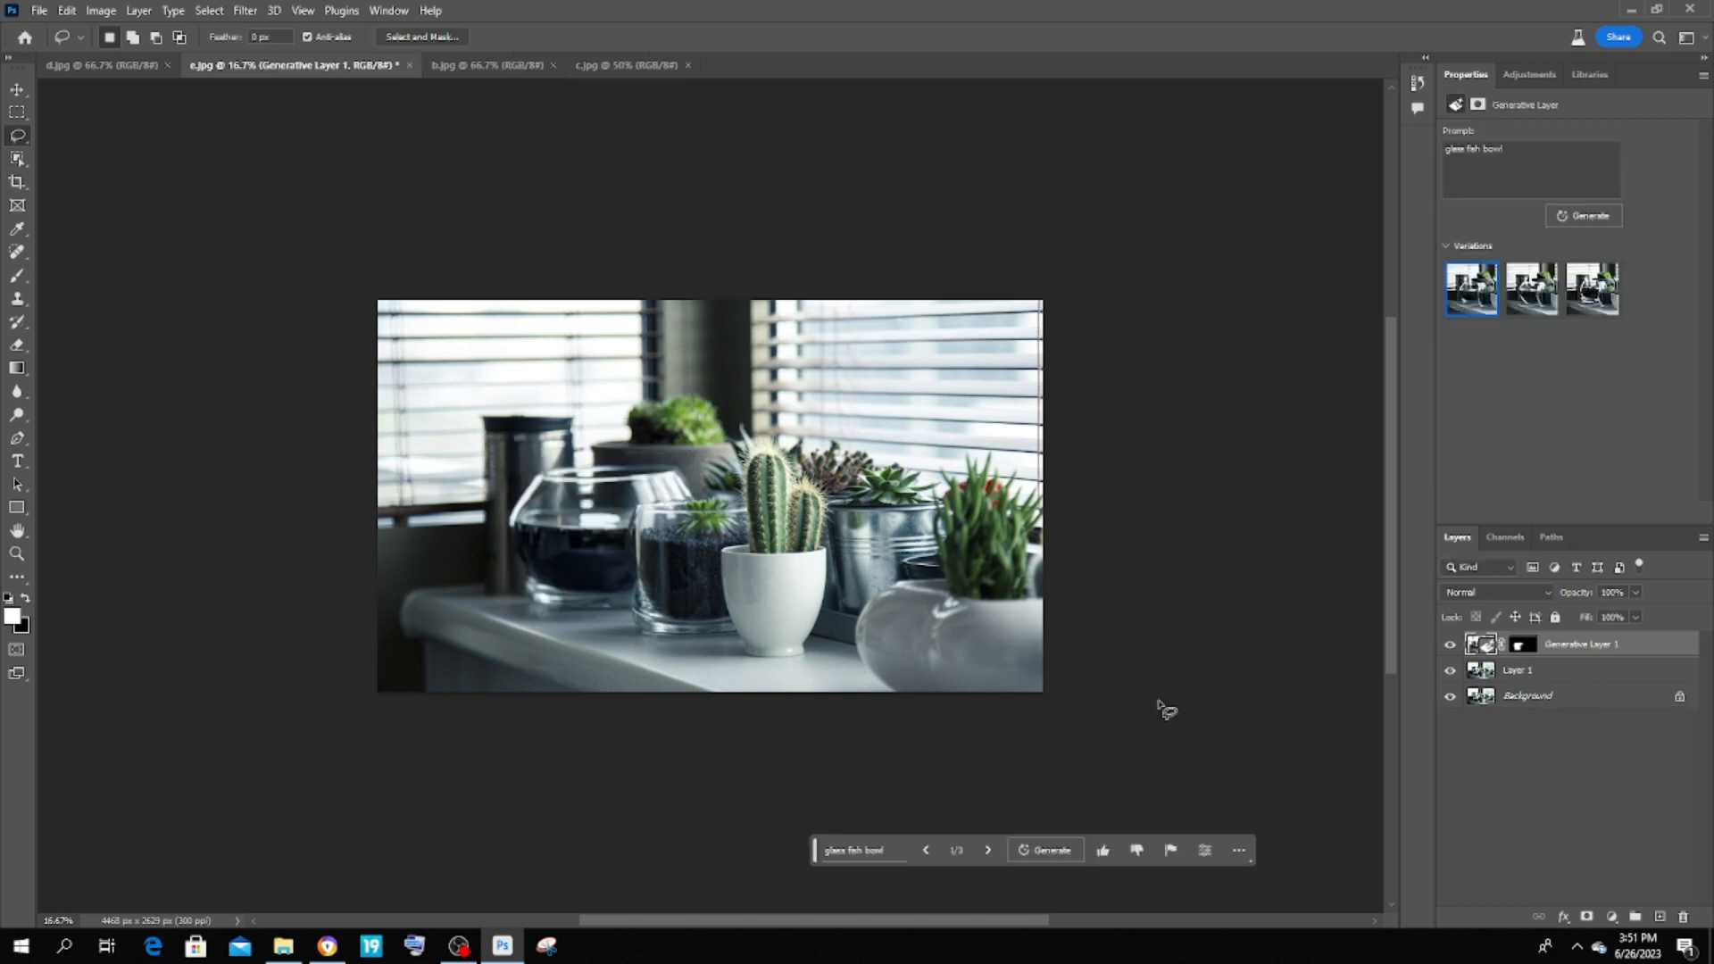
Step: Compare the three glass fish bowl variations with the original photo and return to the first one
key("ctrl+plus")
key("ctrl+plus")
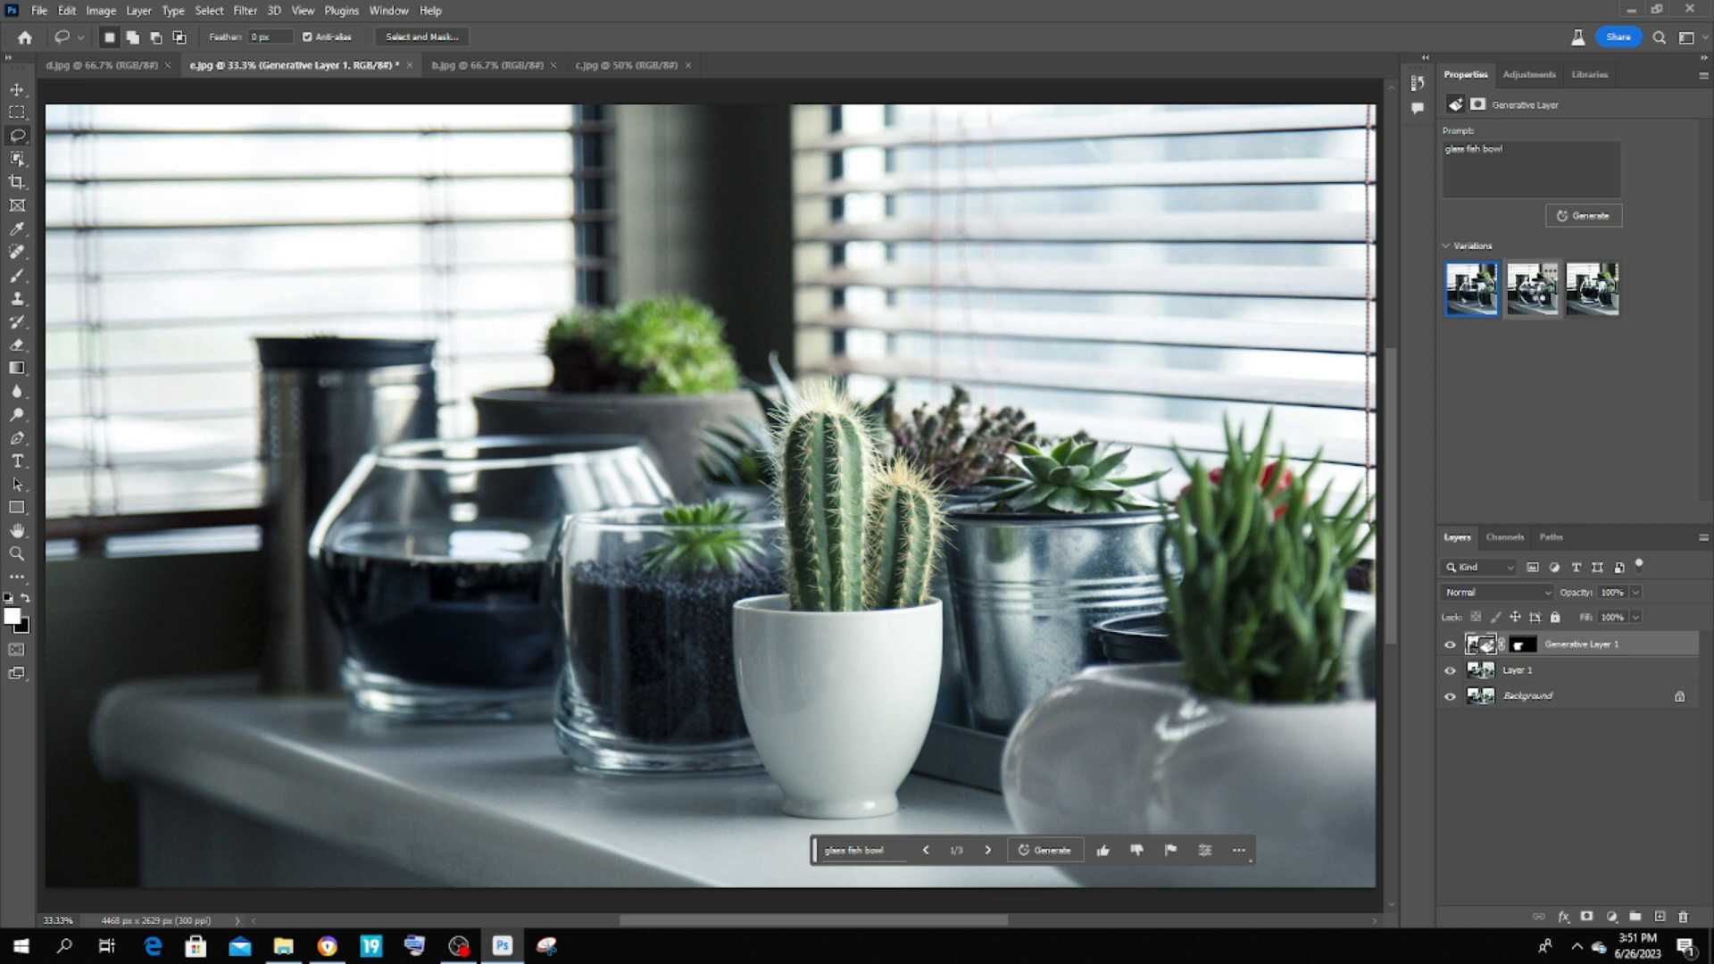
left_click(1536, 292)
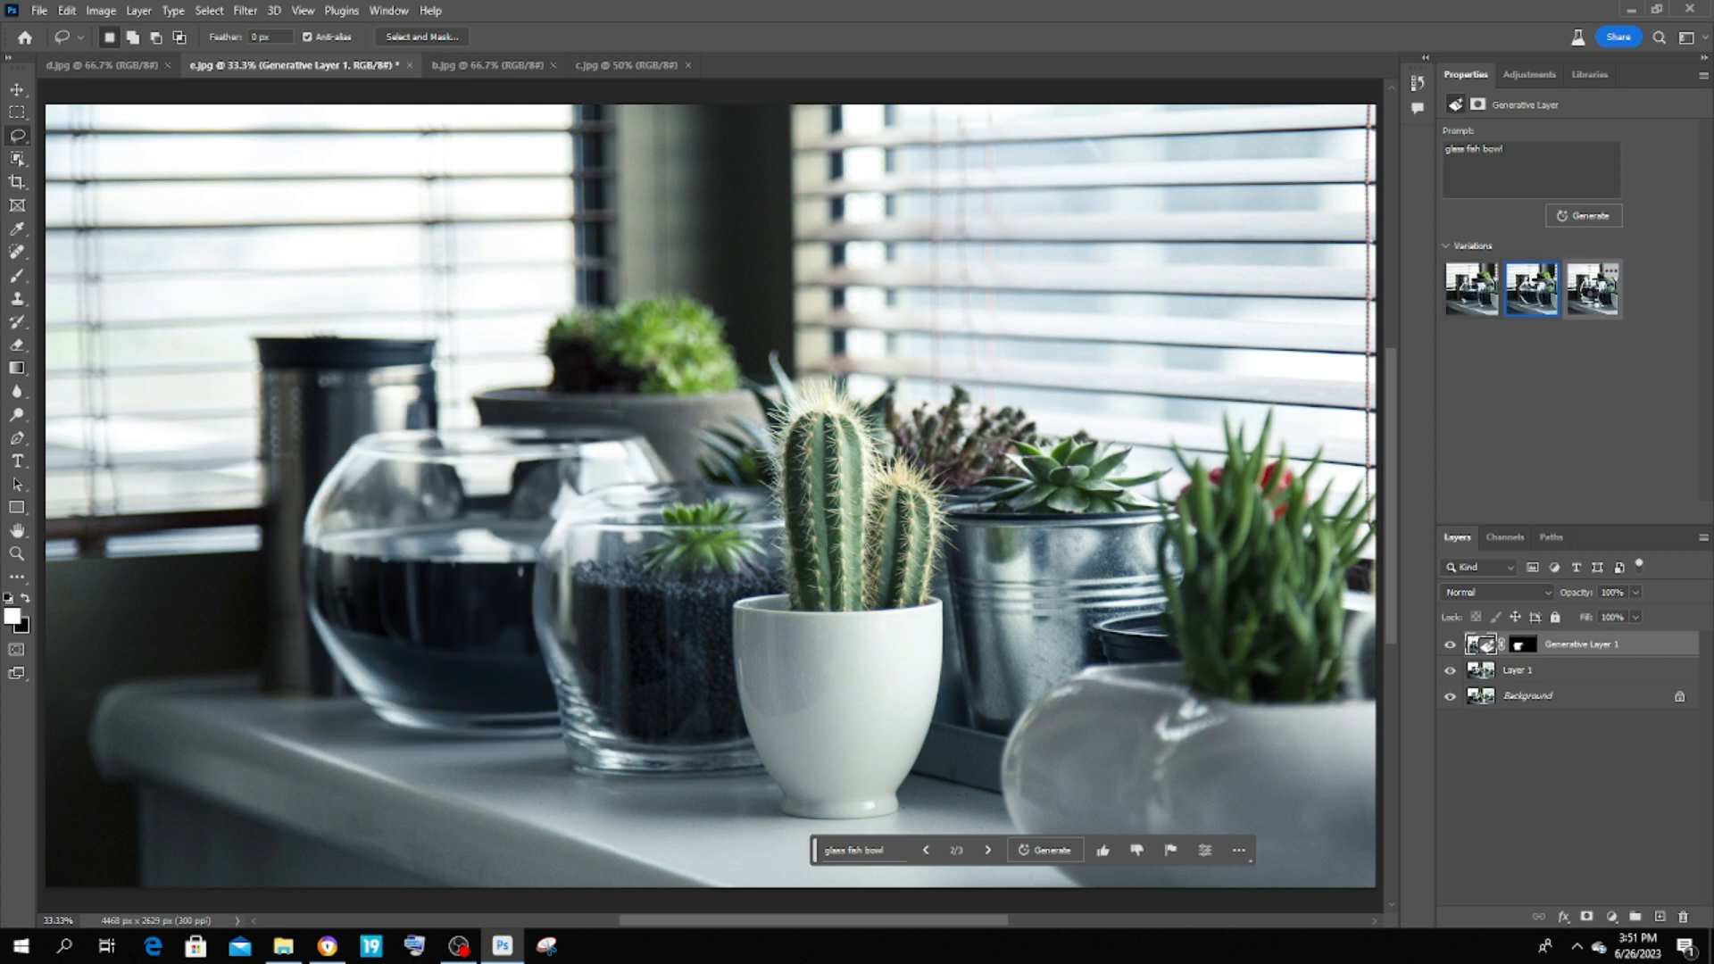
left_click(1594, 302)
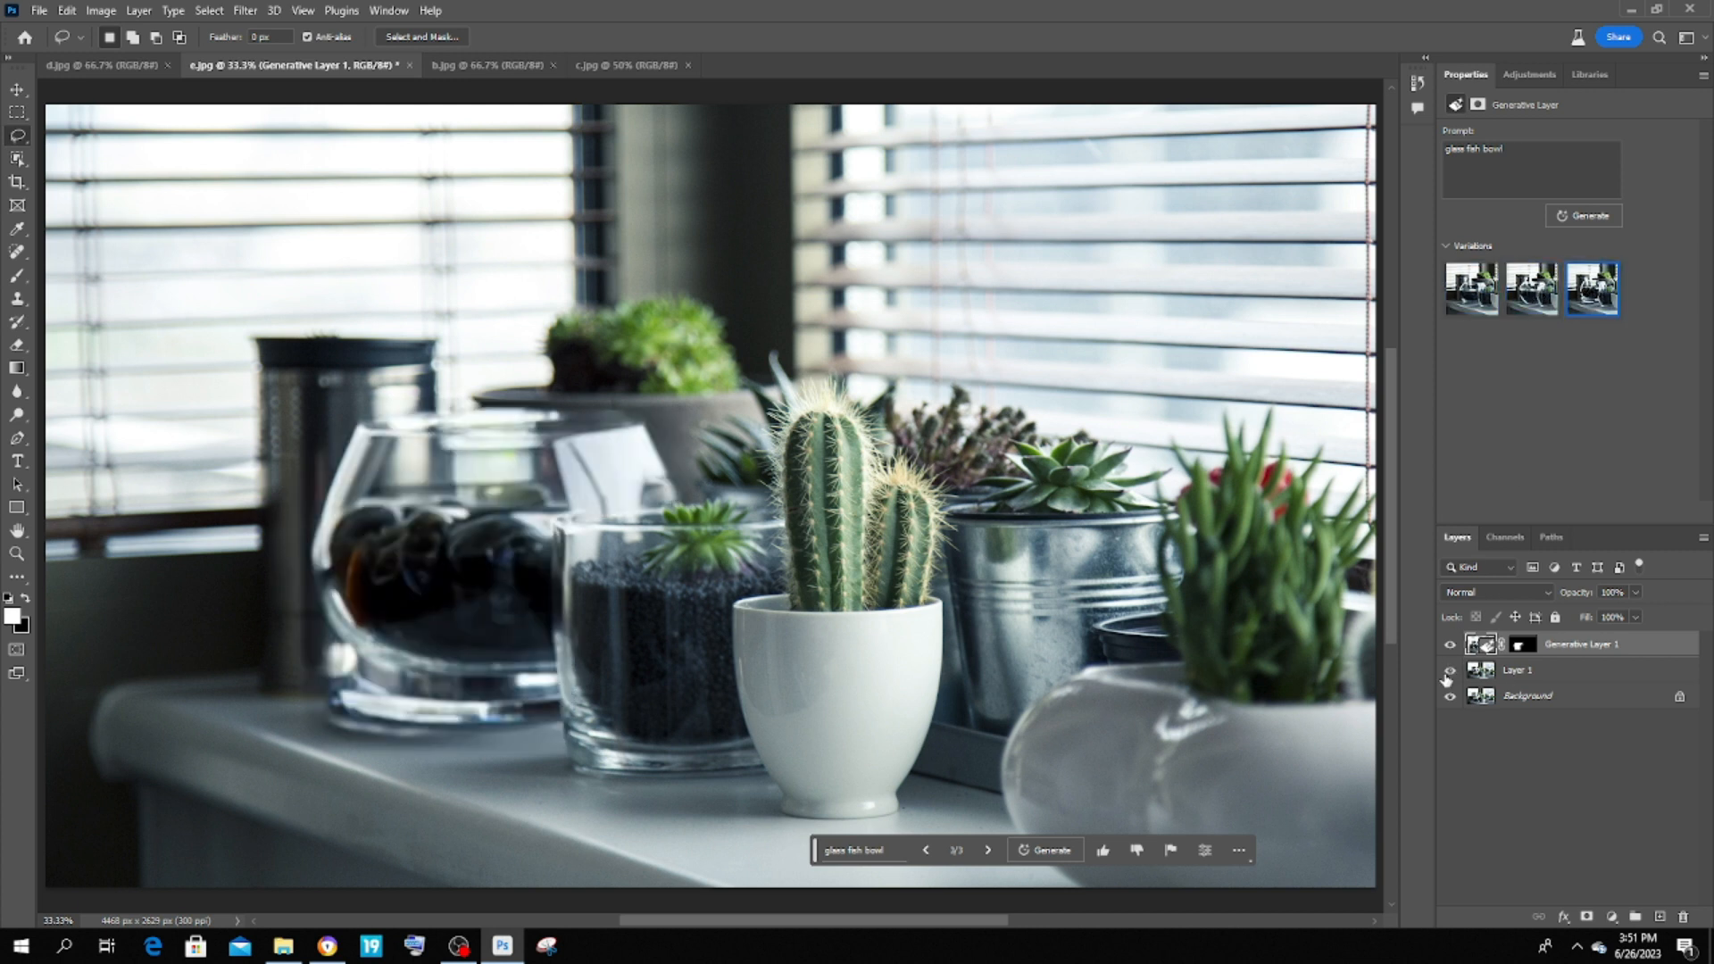
left_click(1449, 643)
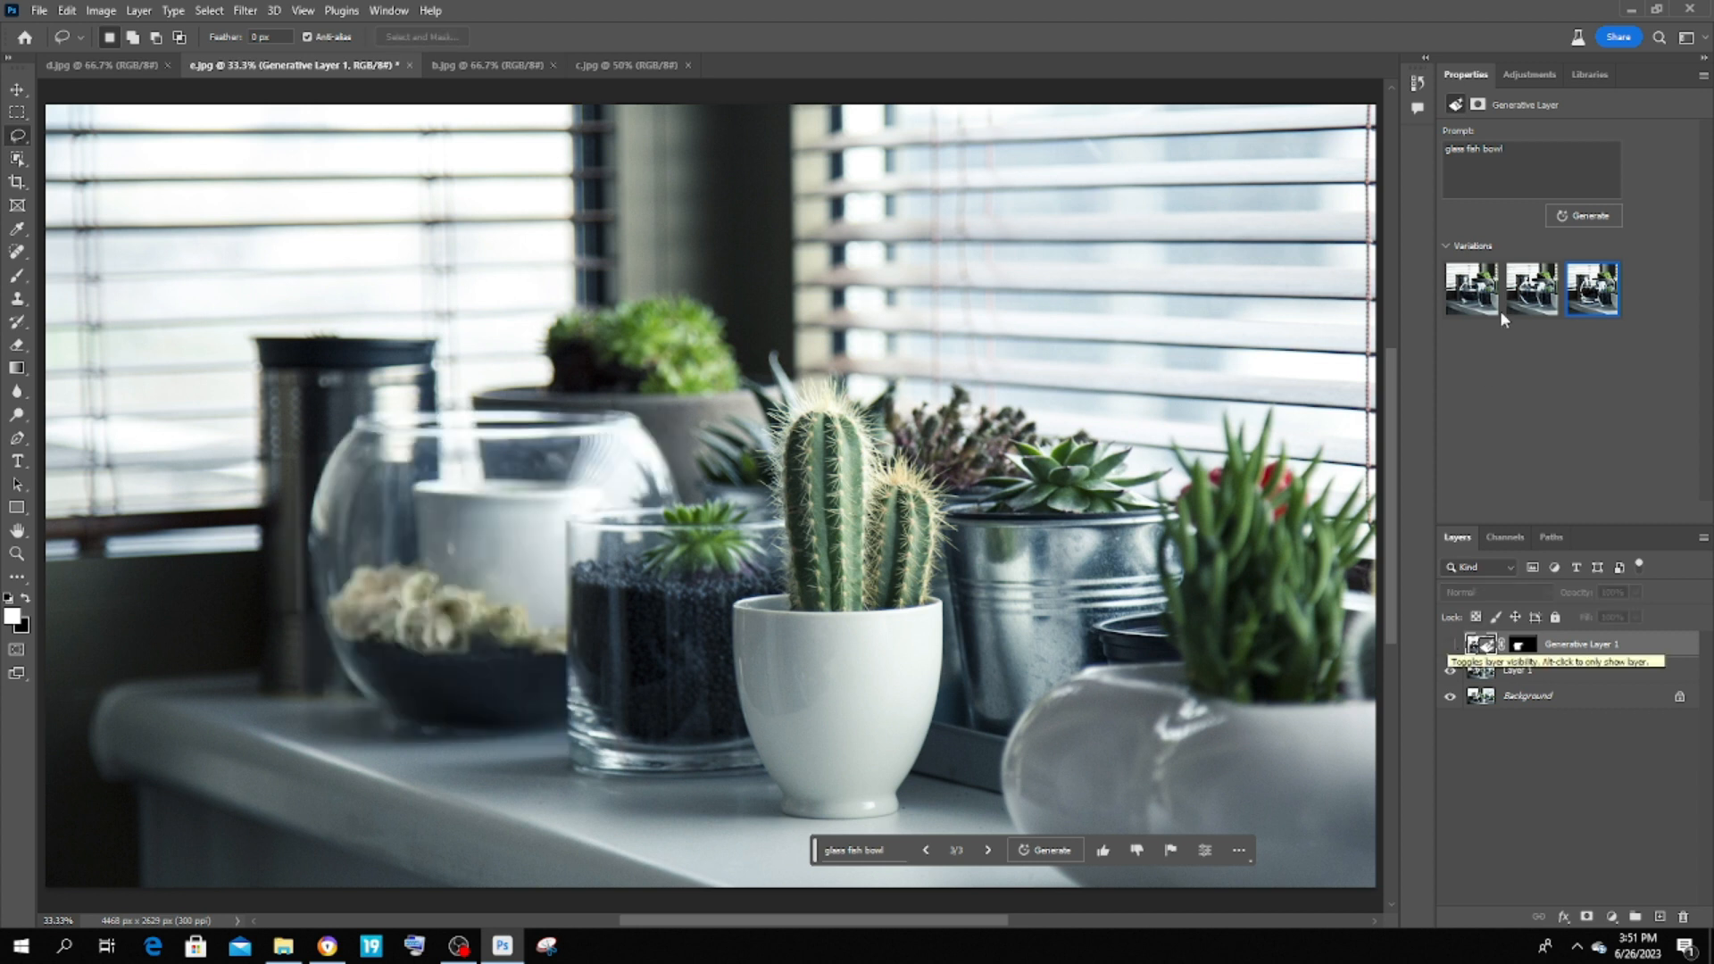
left_click(1451, 642)
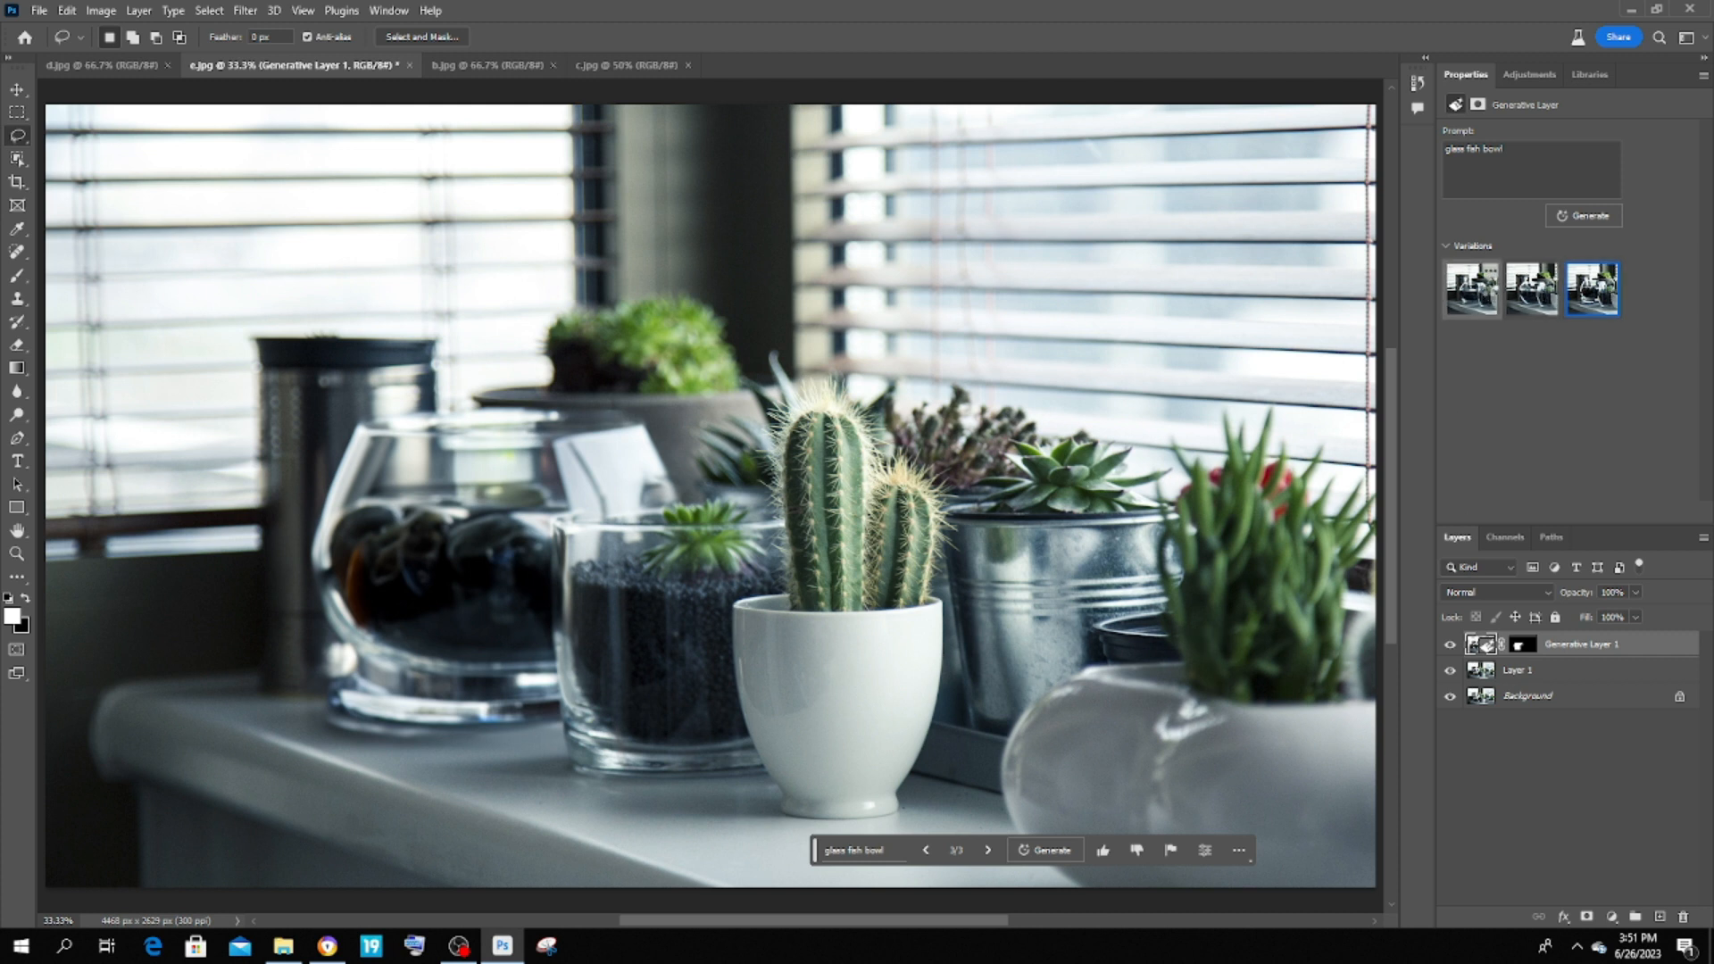
left_click(1488, 295)
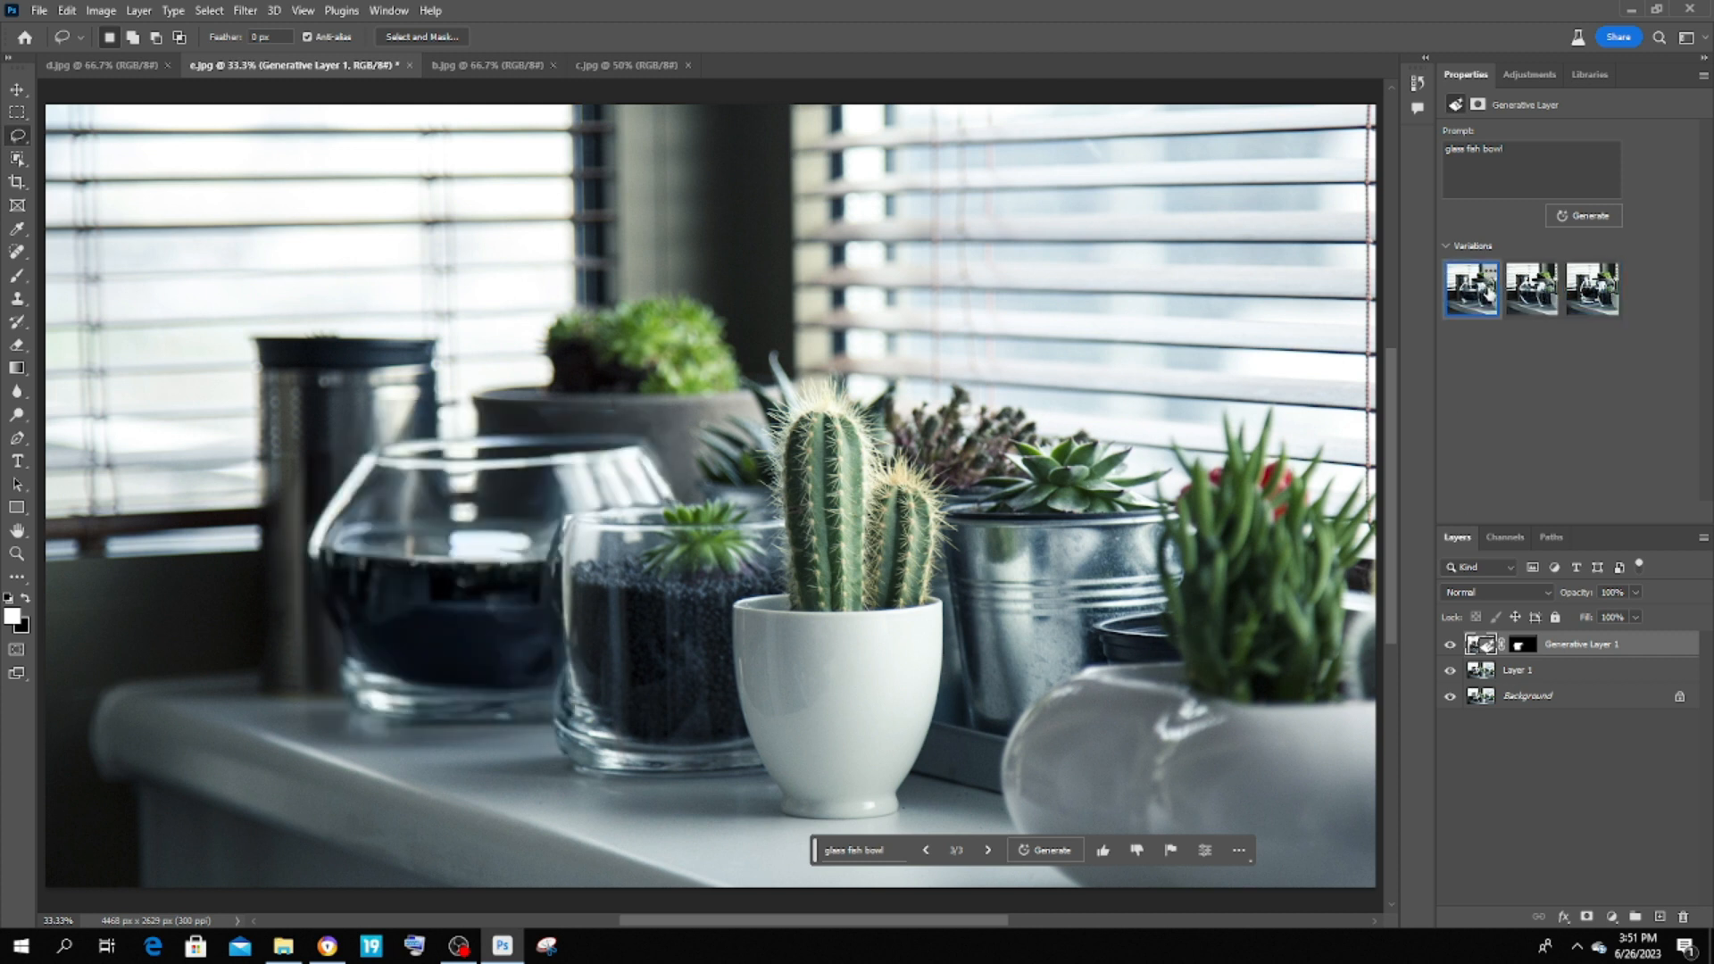
key("ctrl+minus")
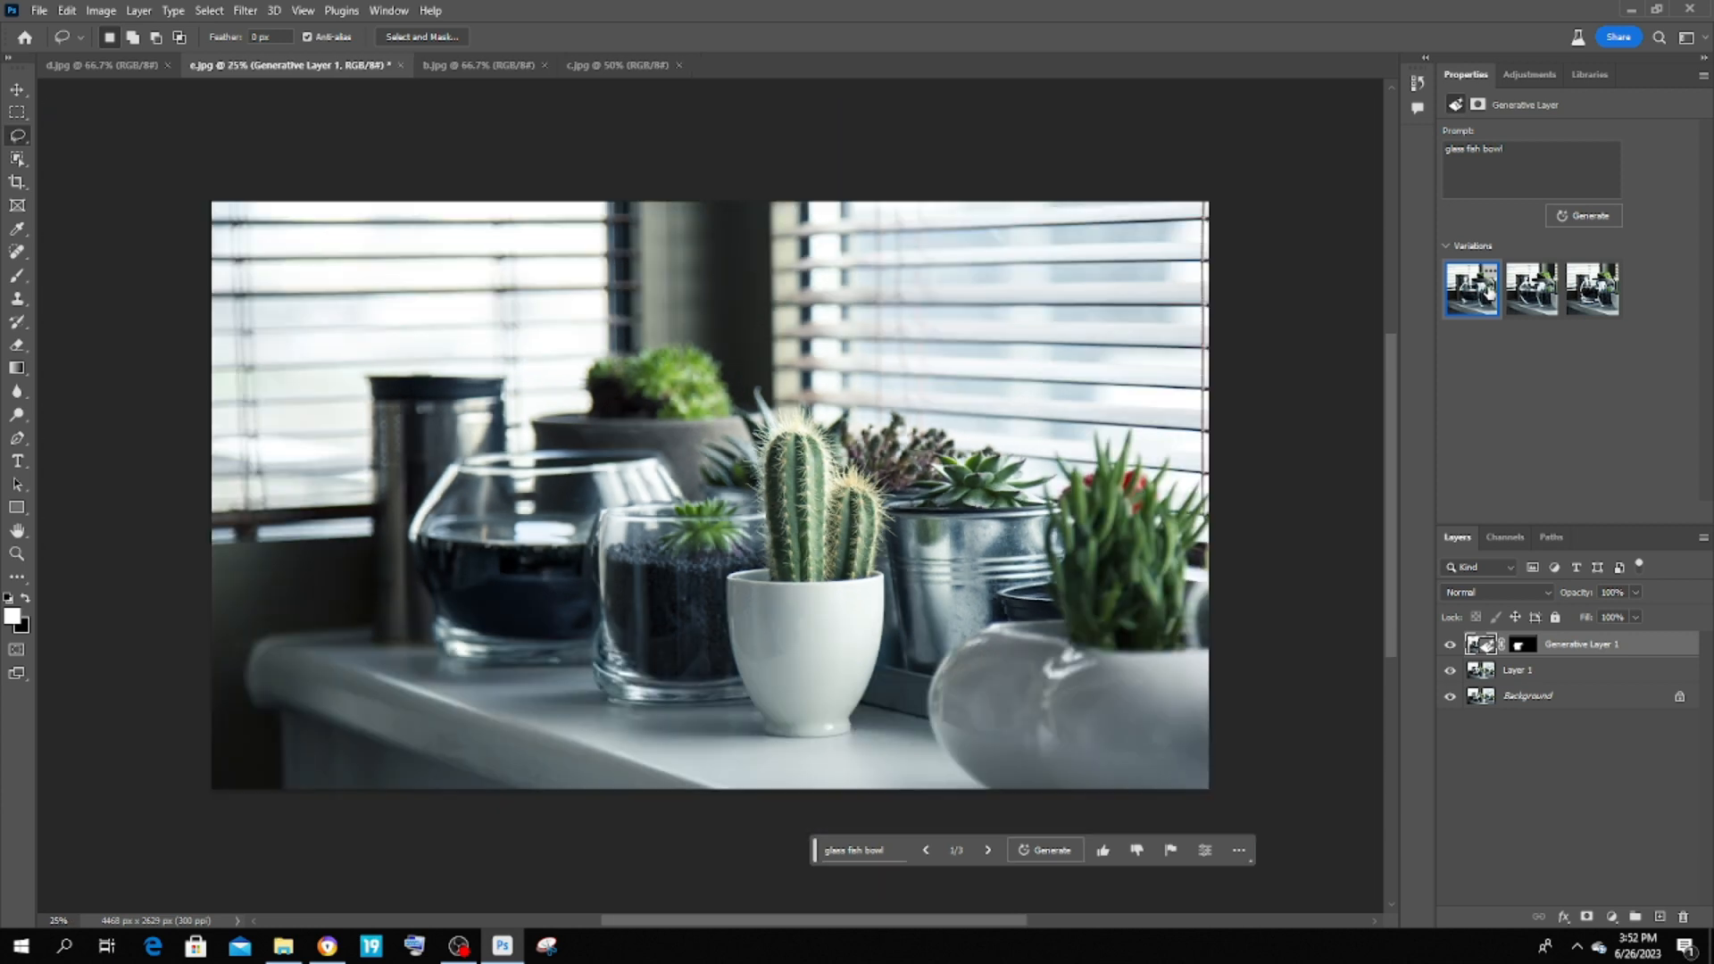
Step: Close the plant photo and lasso a large area across the abandoned hall's floor and lower back wall
left_click(400, 65)
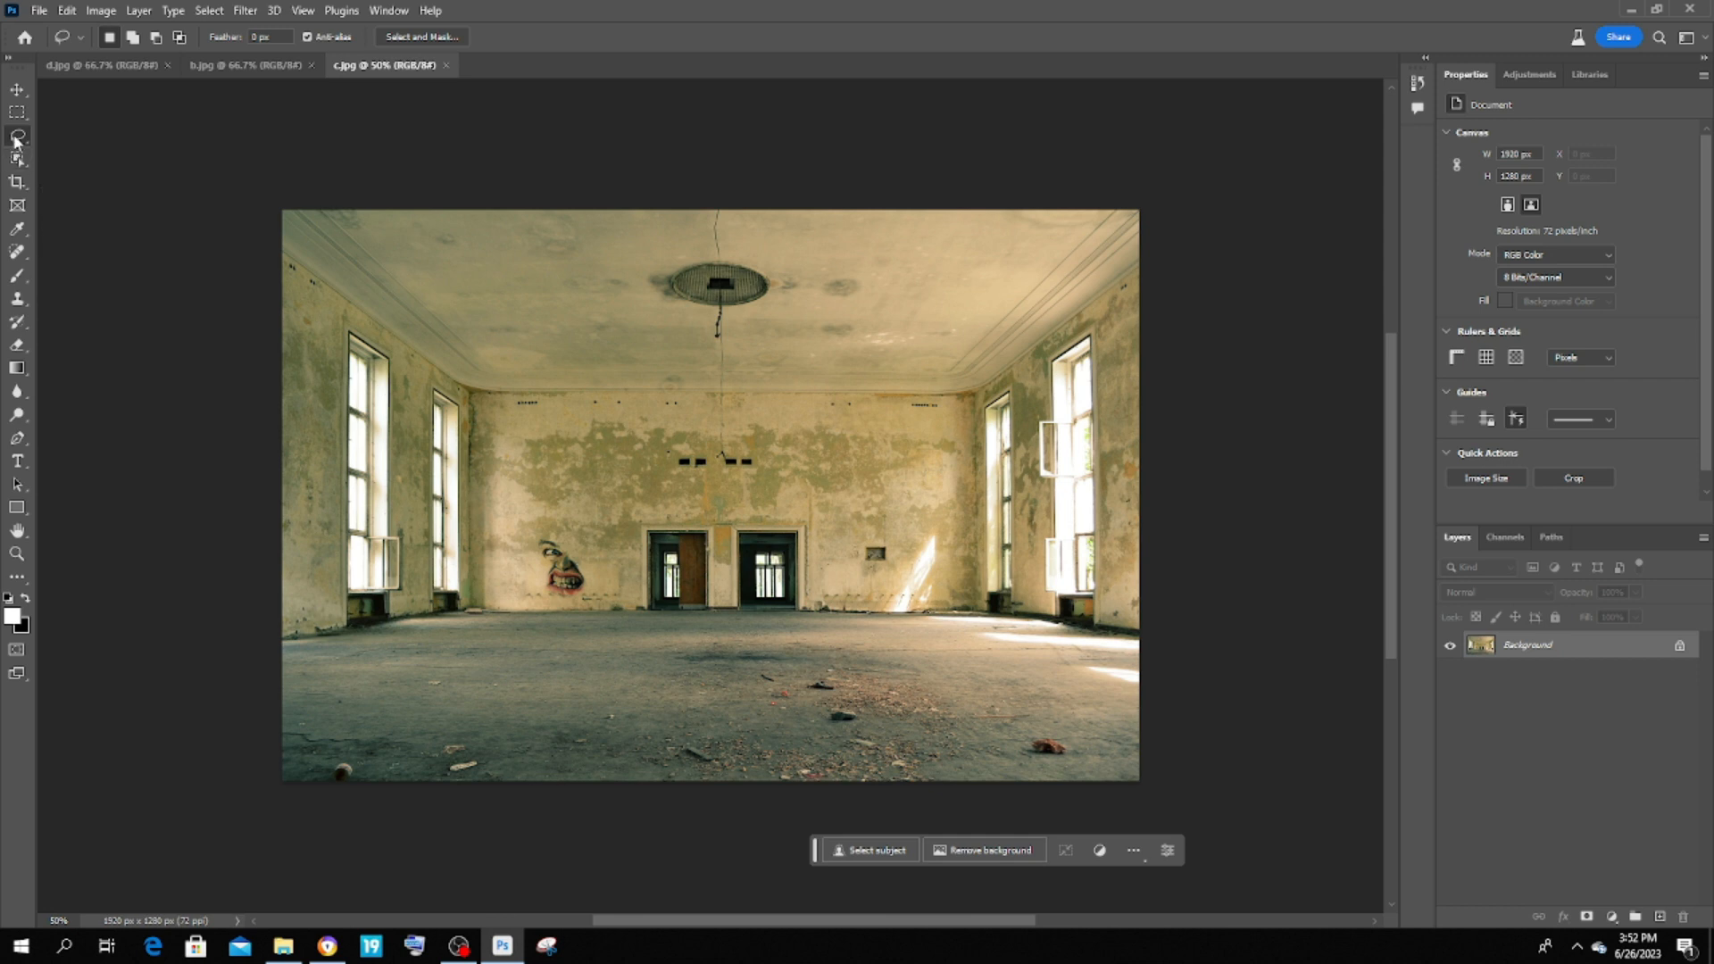
mouse_move(435, 485)
left_mouse_down()
mouse_move(855, 476)
mouse_move(1021, 545)
mouse_move(1046, 650)
mouse_move(1030, 743)
mouse_move(968, 768)
mouse_move(899, 742)
mouse_move(871, 671)
mouse_move(825, 721)
mouse_move(765, 730)
mouse_move(496, 726)
mouse_move(459, 693)
mouse_move(404, 706)
mouse_move(327, 665)
mouse_move(314, 572)
mouse_move(406, 479)
mouse_move(455, 490)
left_mouse_up()
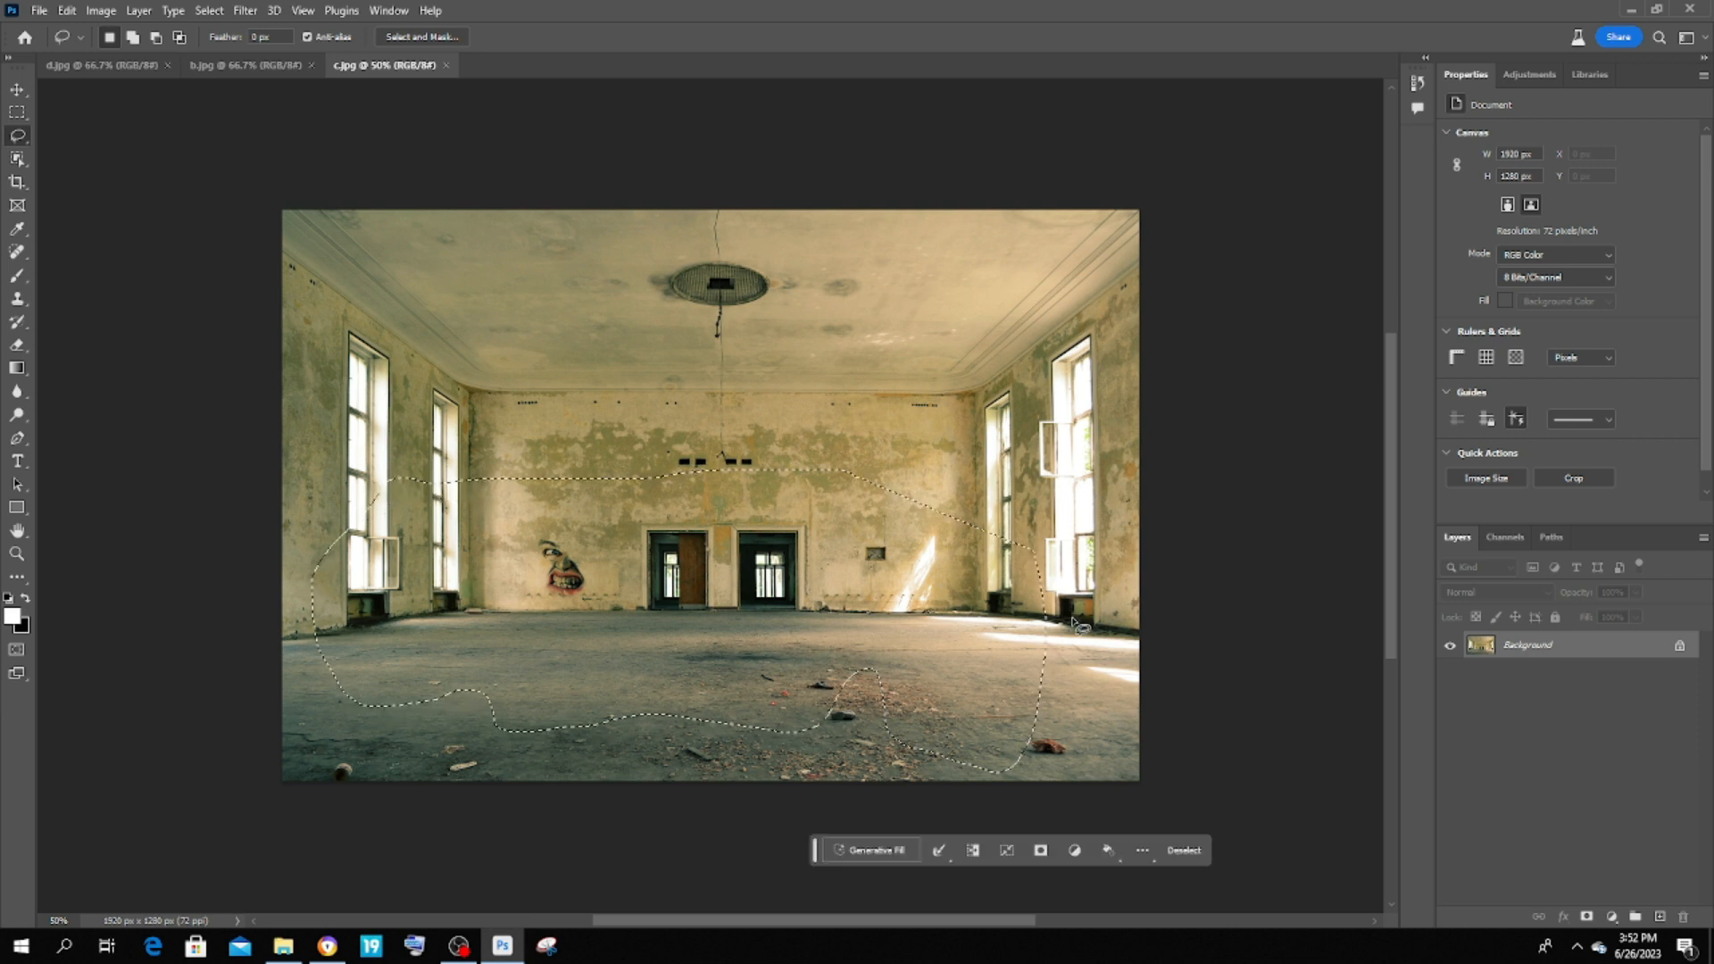
Step: Run Generative Fill on the hall selection with the prompt "wooden table" and look through the second and third variations
left_click(870, 850)
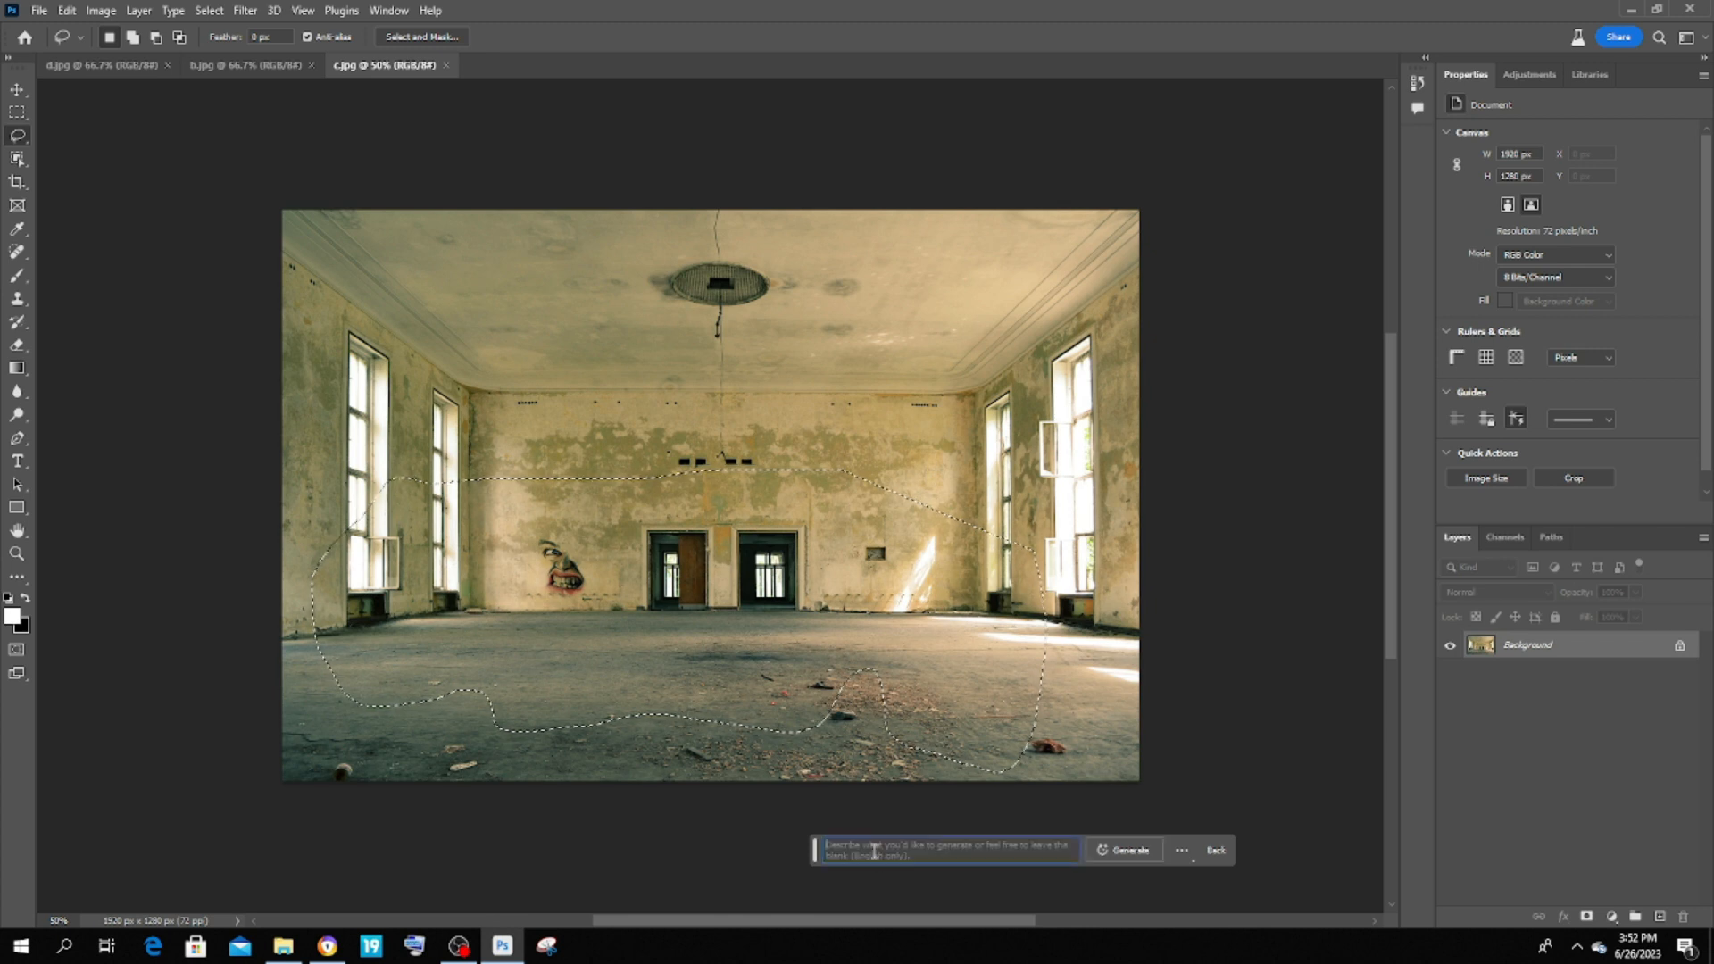
type("wooden table")
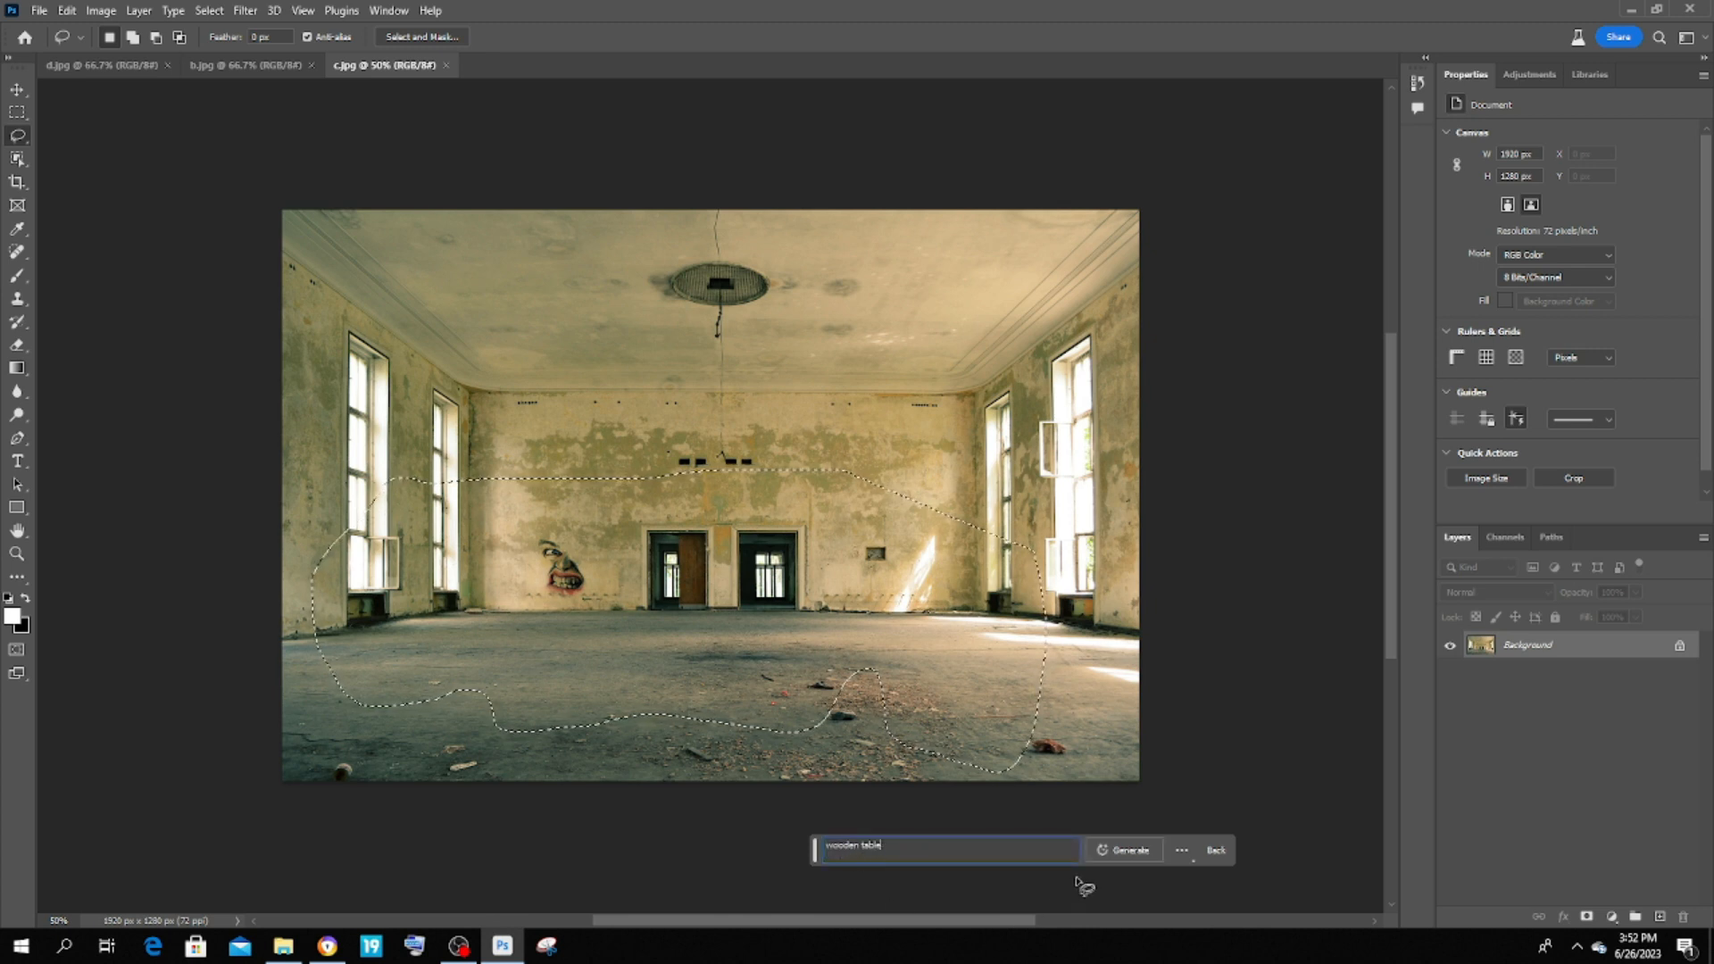
left_click(1123, 850)
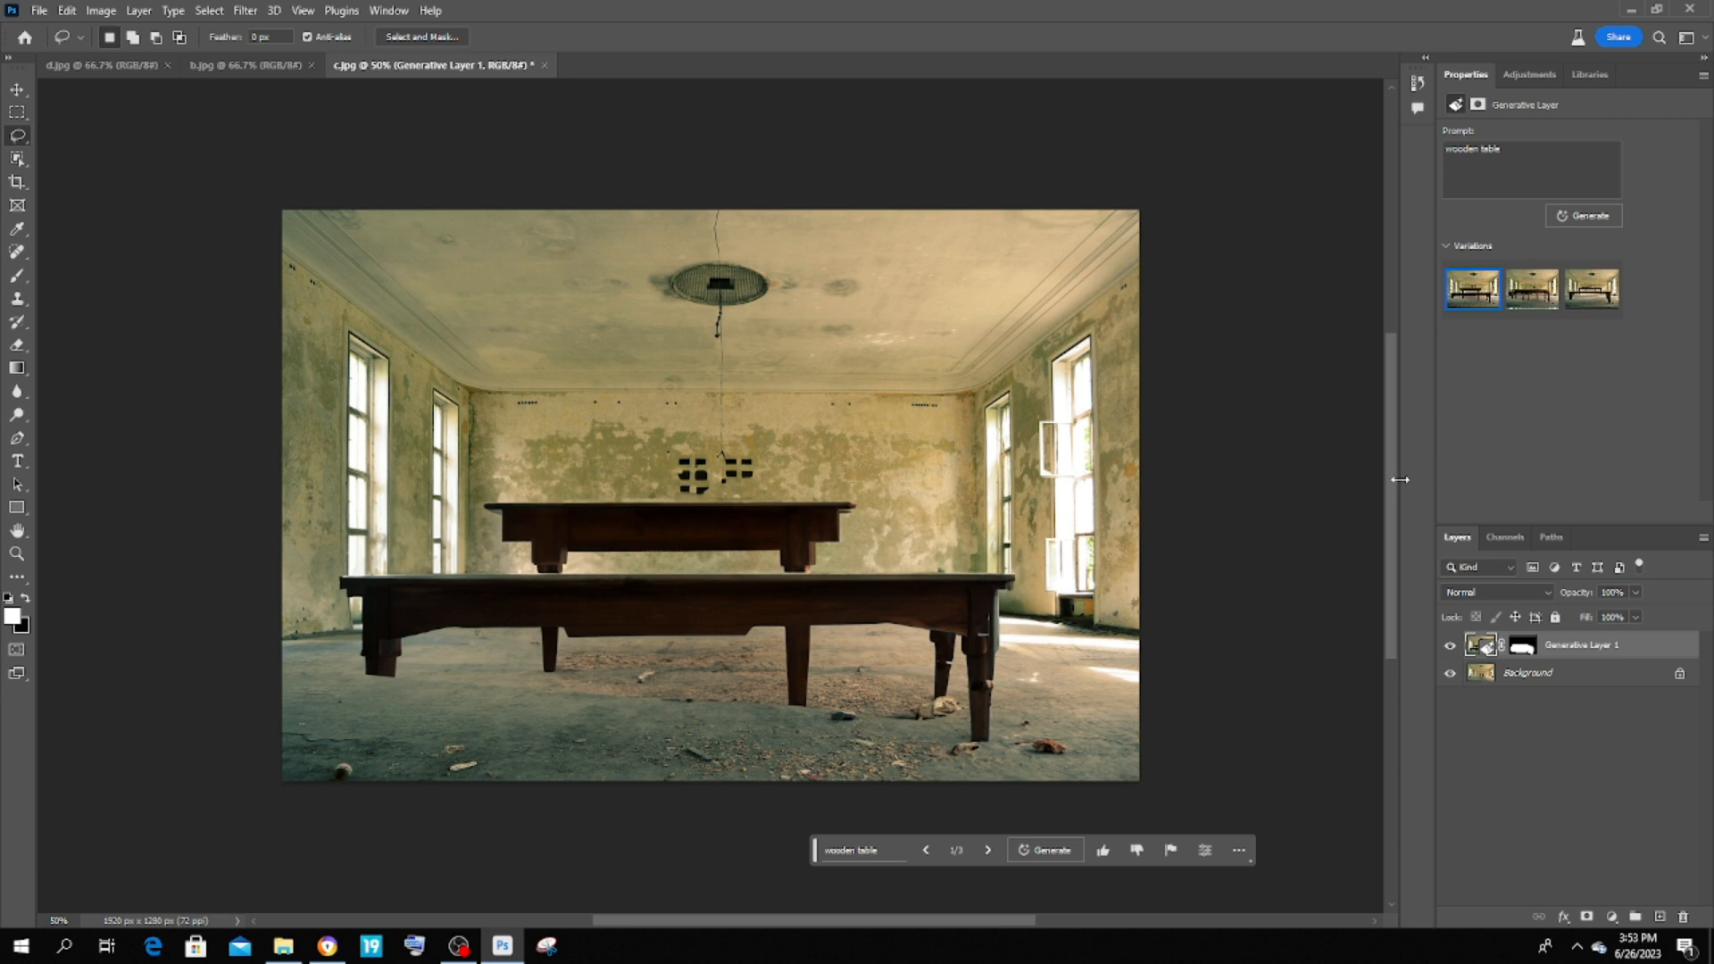
left_click(1532, 290)
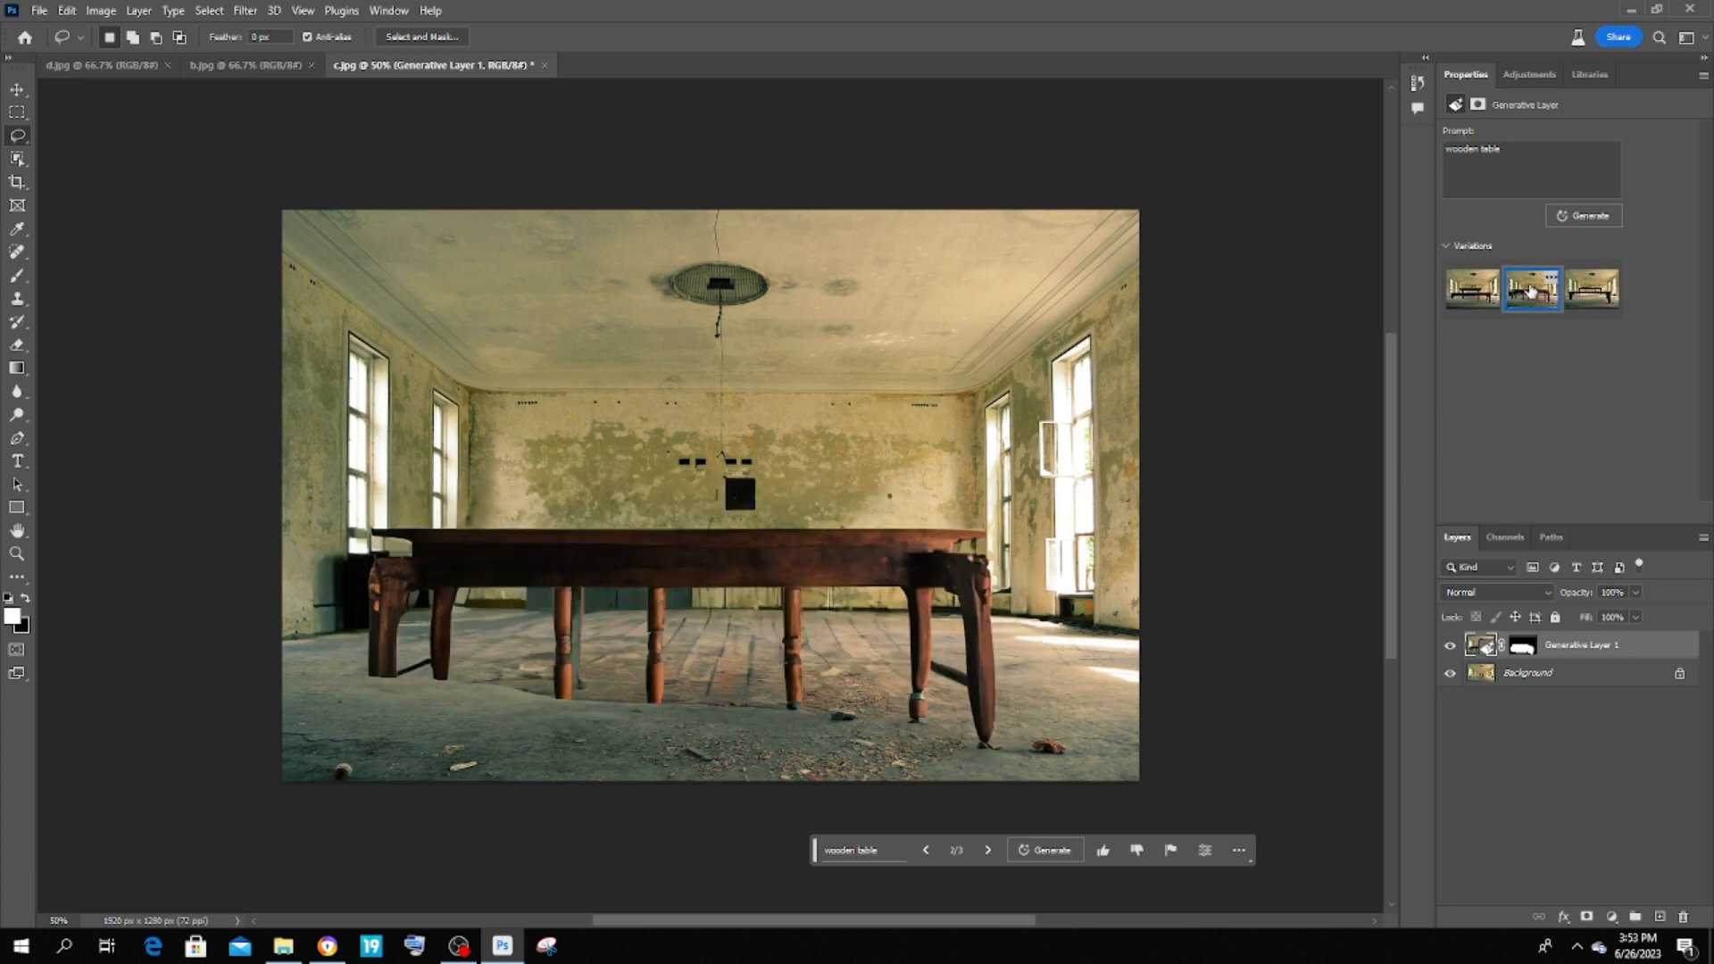
left_click(1592, 287)
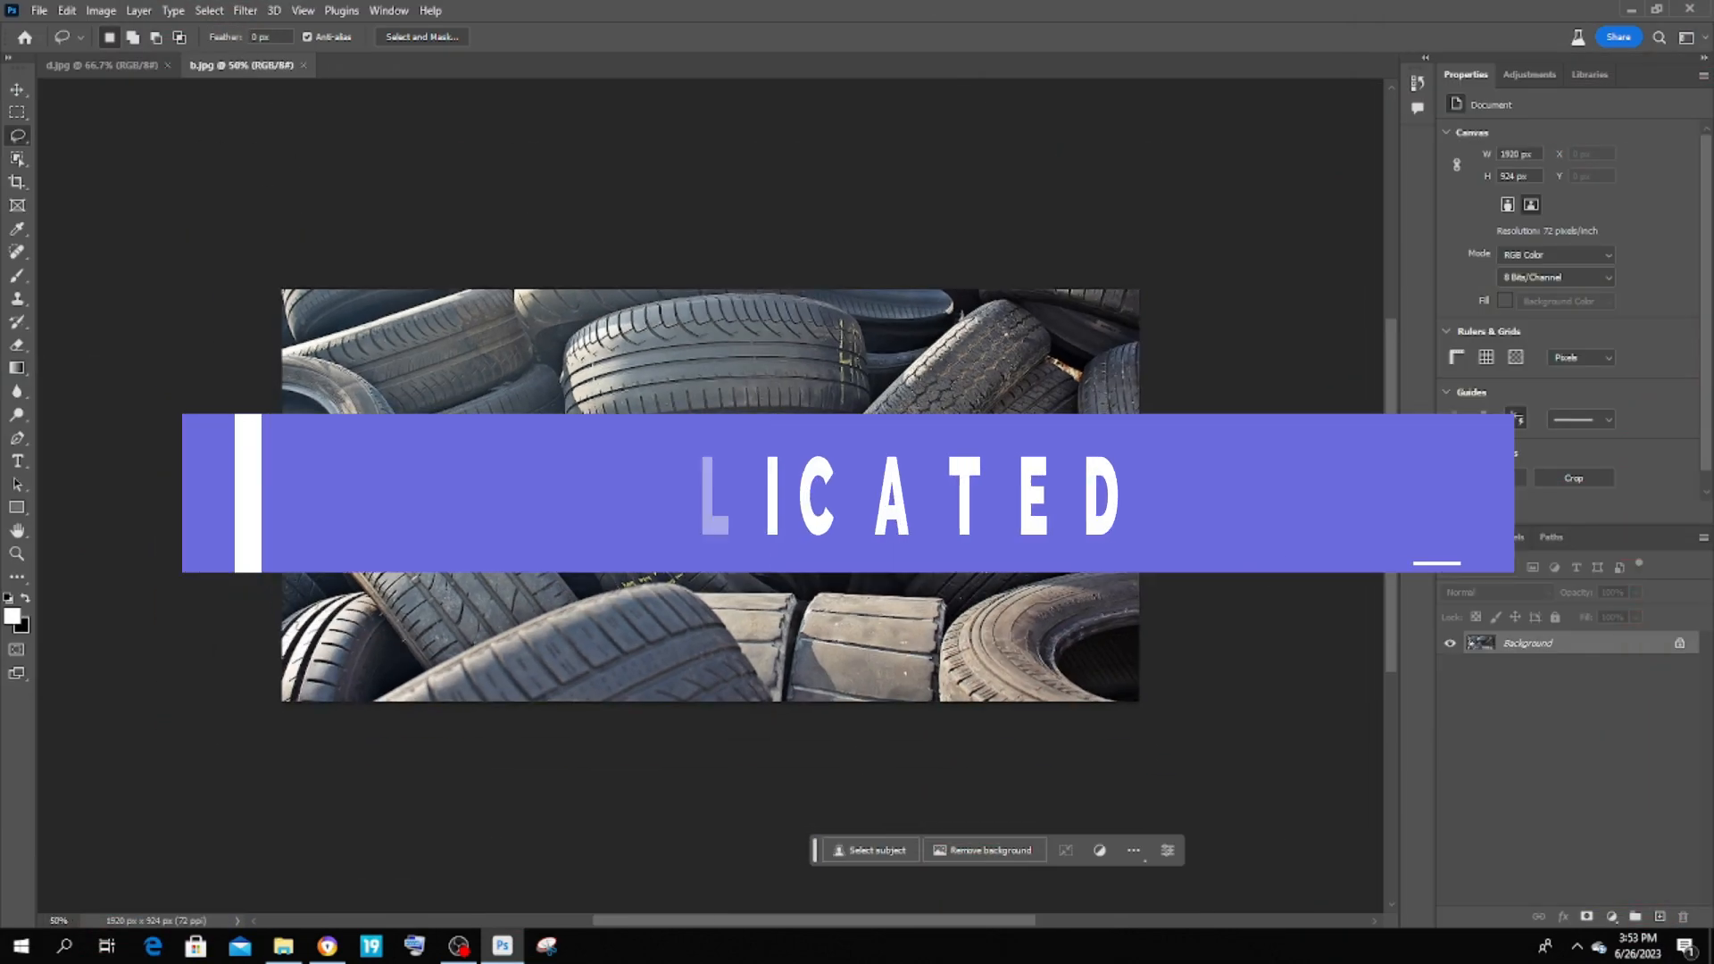
Step: Duplicate the tyre photo's Background layer and hide the original Background
key("ctrl+minus")
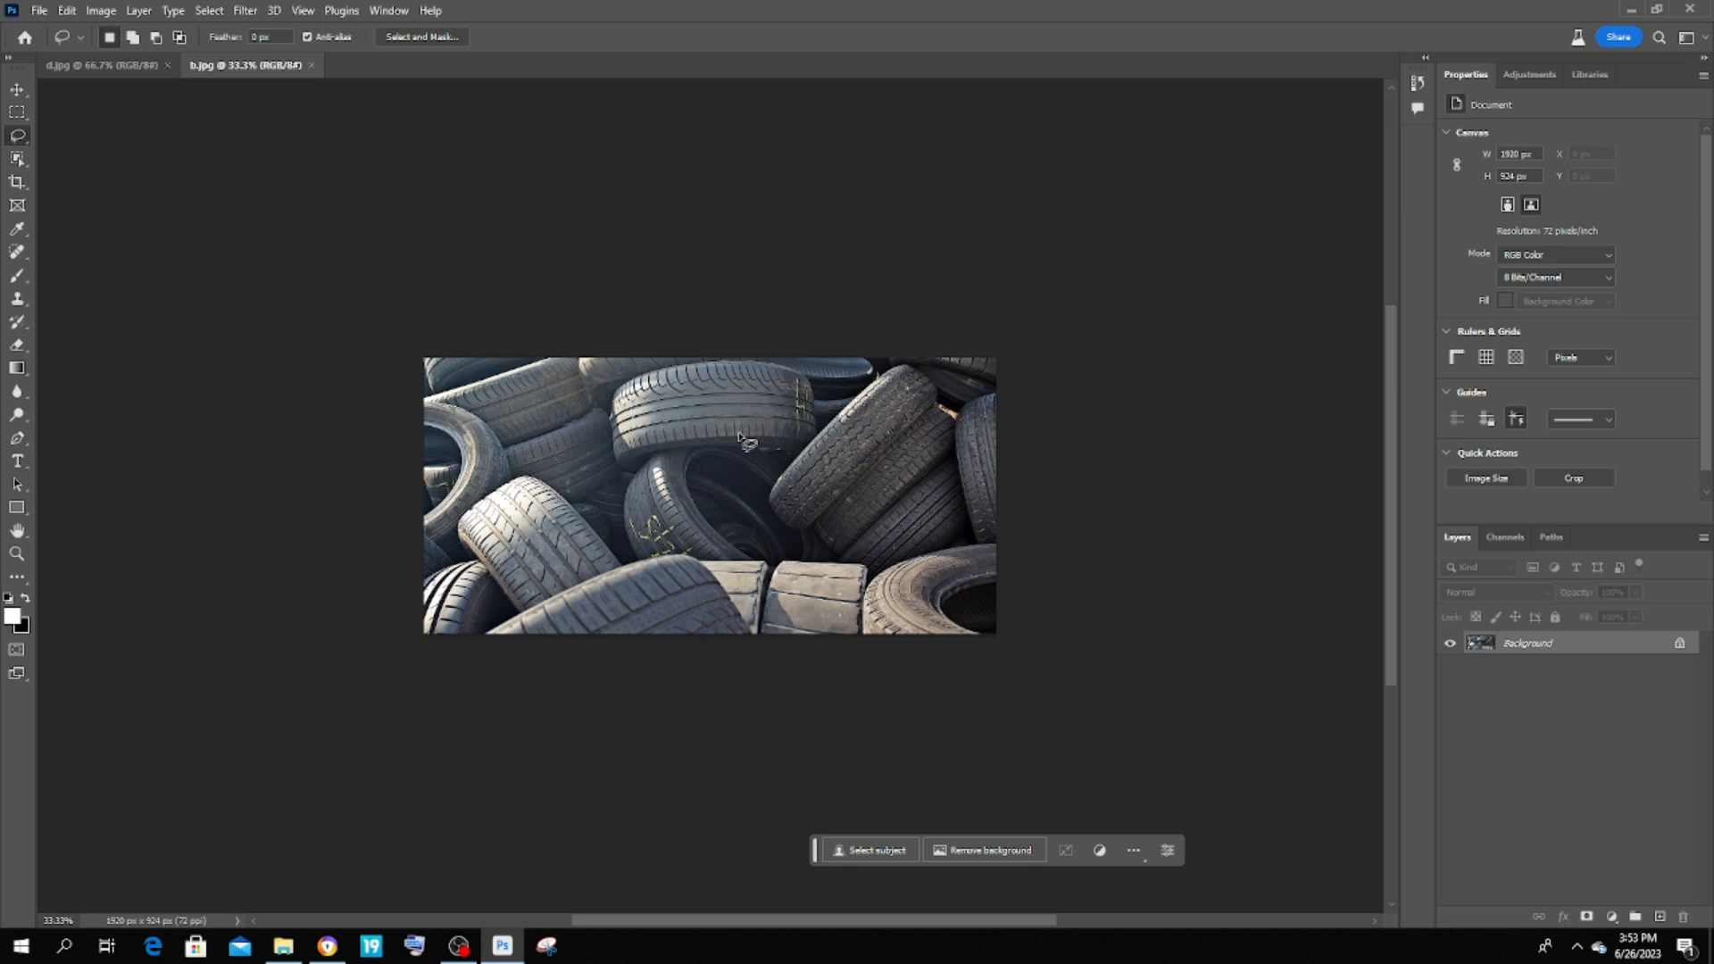
key("ctrl+j")
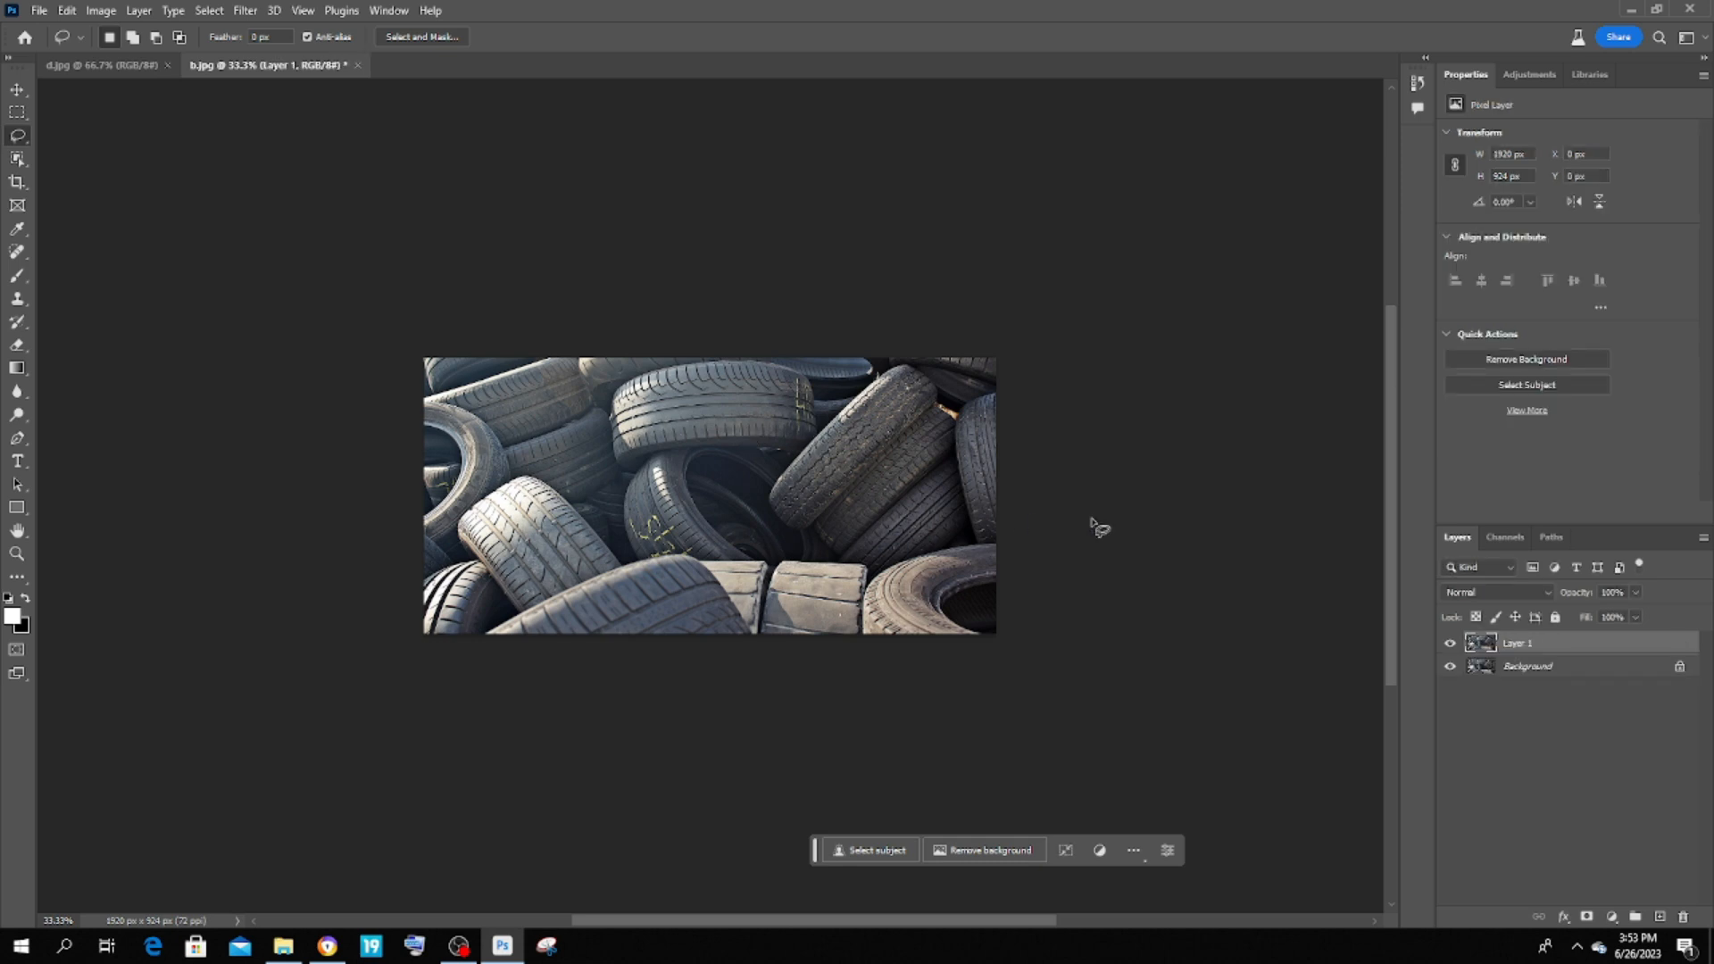
left_click(1451, 667)
Step: Enlarge the tyre photo's canvas on all four sides with the Crop tool, to about 2630 x 1620 px
key("c")
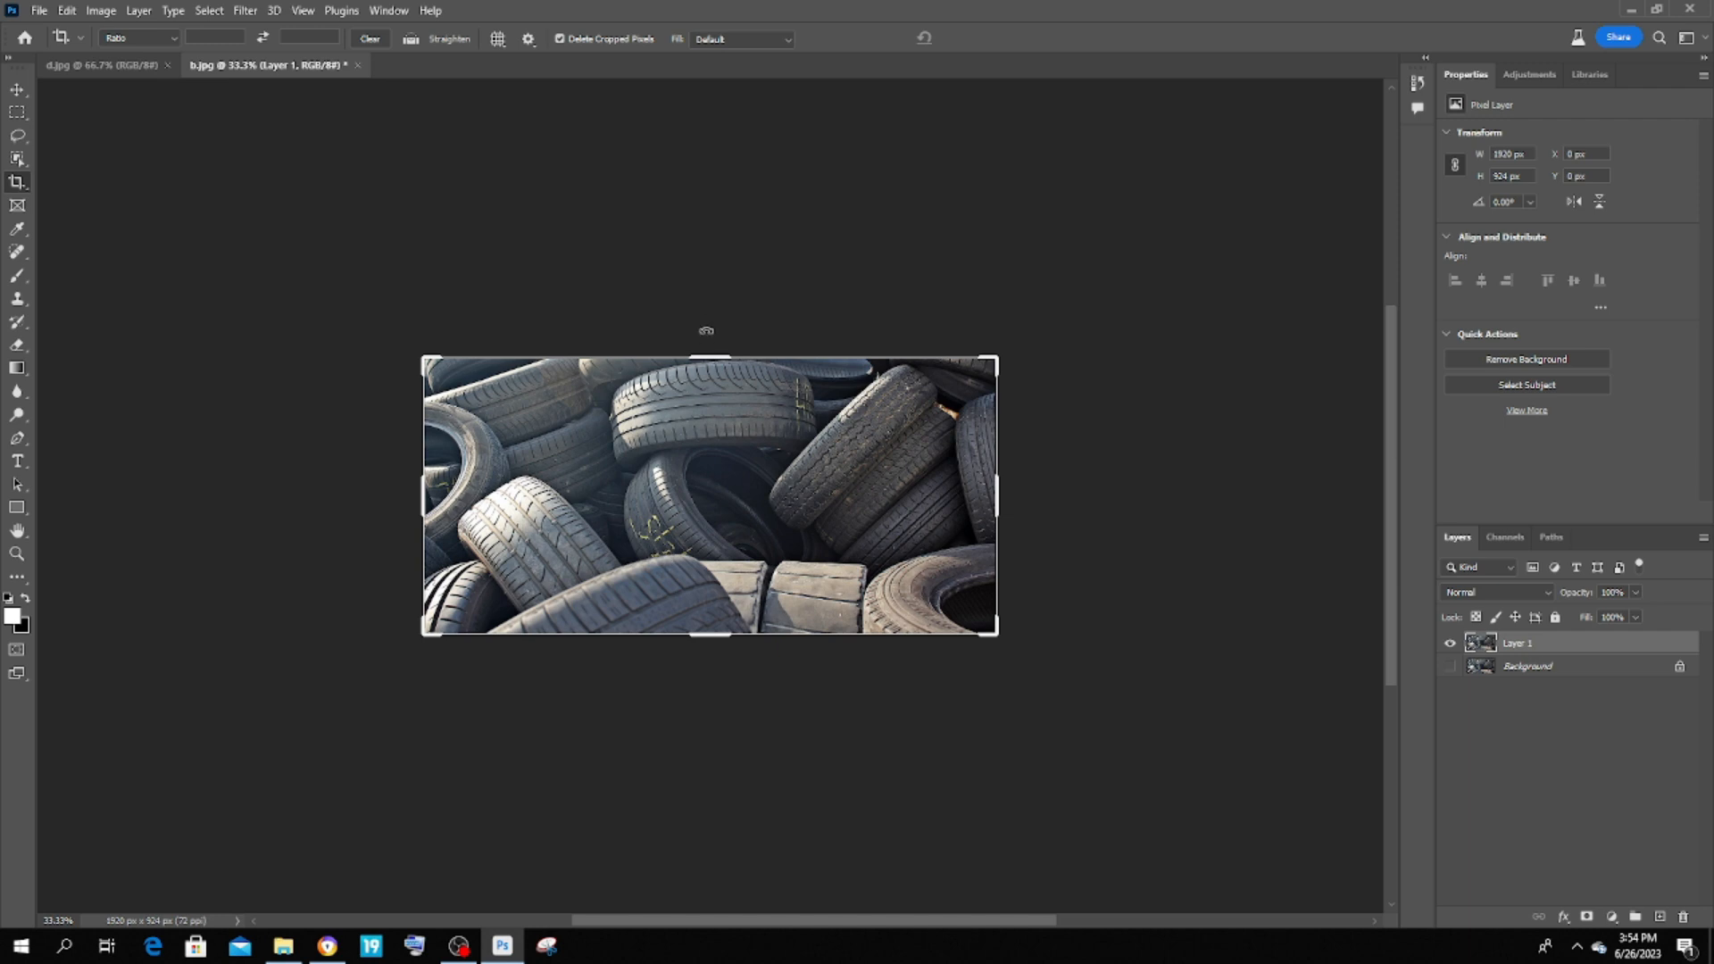
left_click_drag(715, 358, 721, 298)
left_click_drag(1001, 512, 1055, 504)
left_click_drag(717, 692, 711, 737)
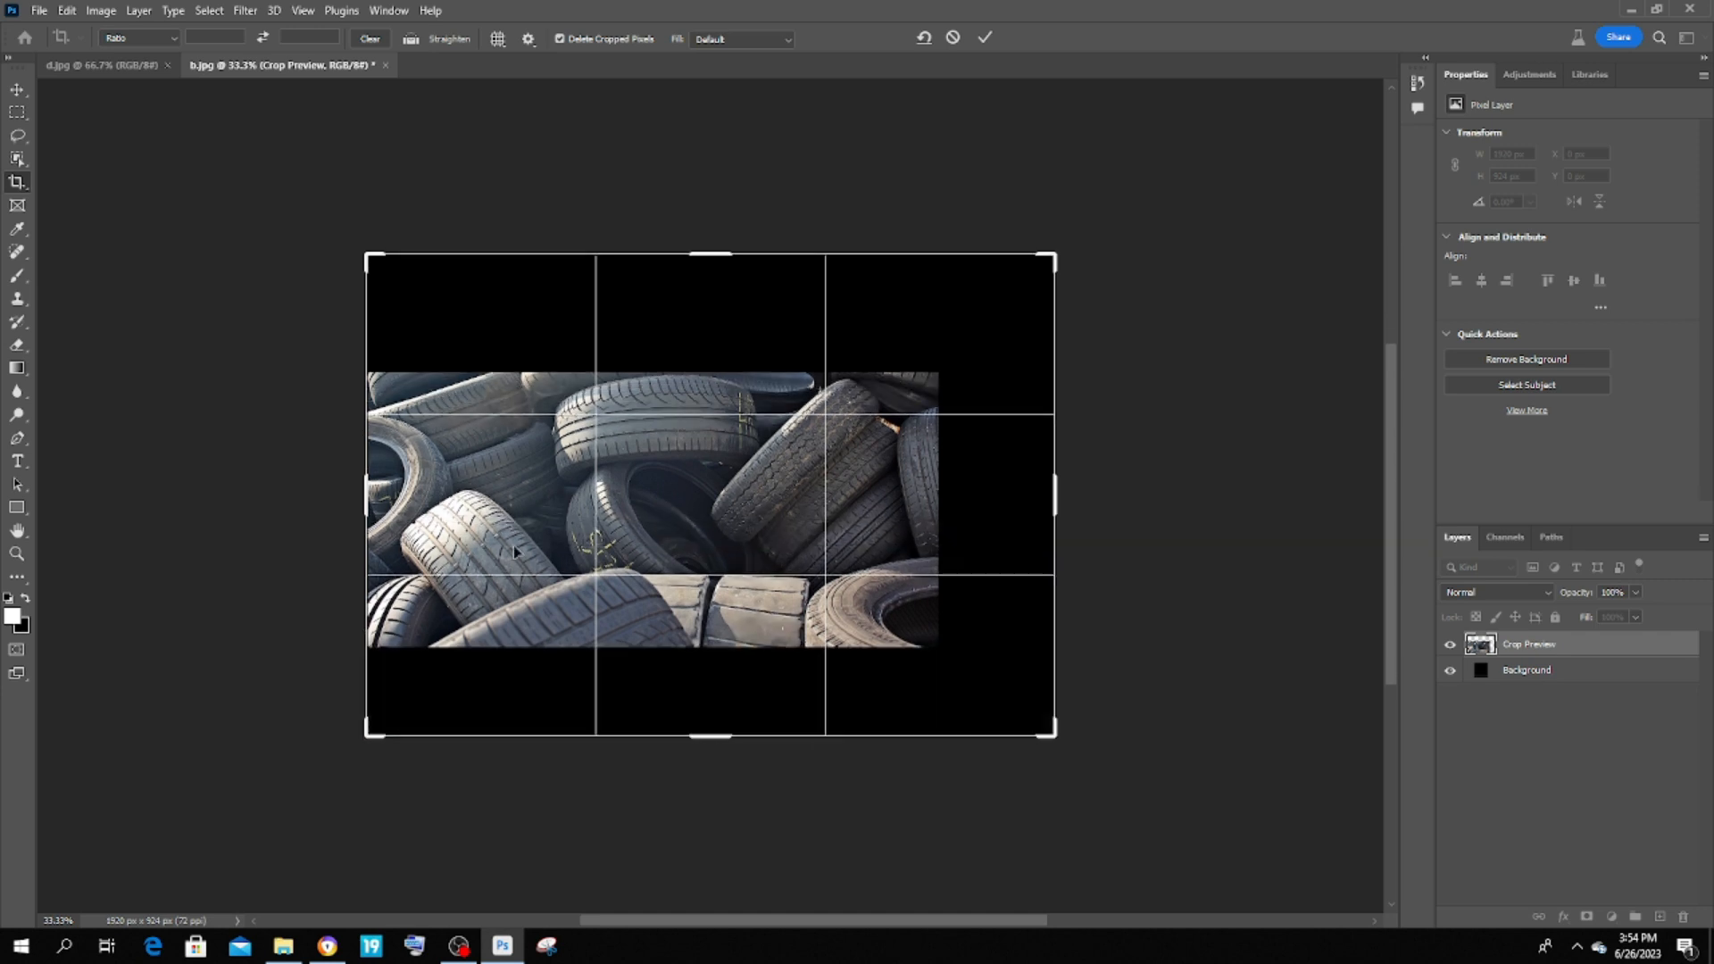
left_click_drag(346, 498, 313, 498)
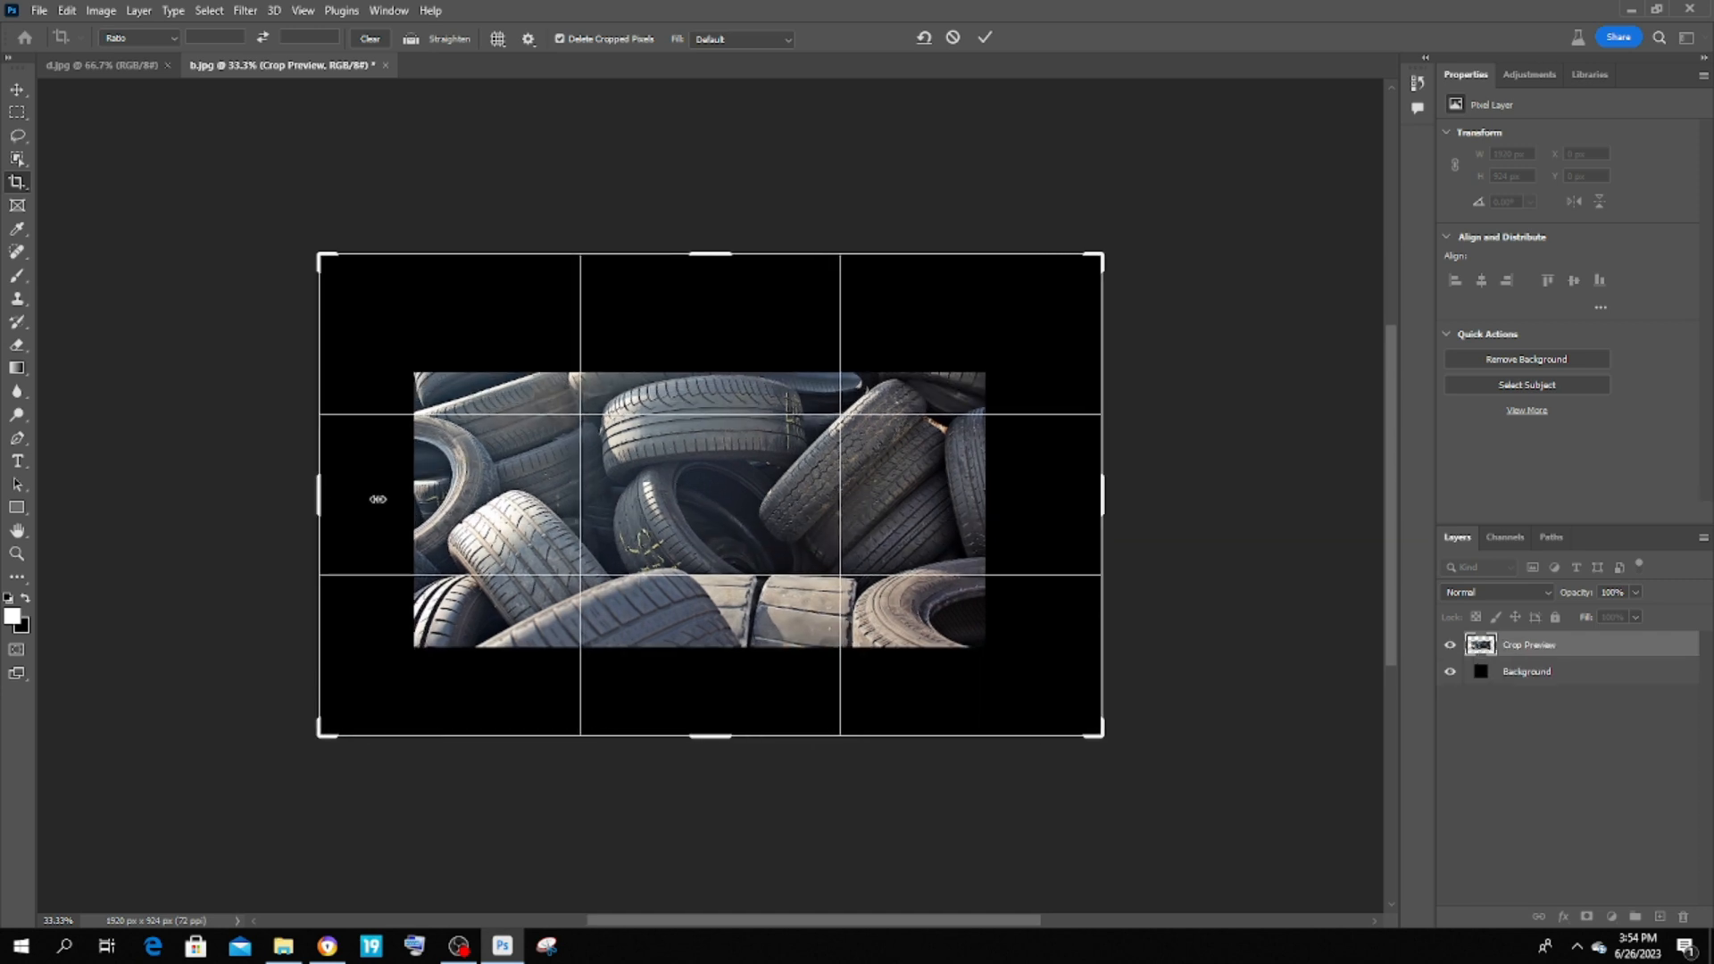
key("Return")
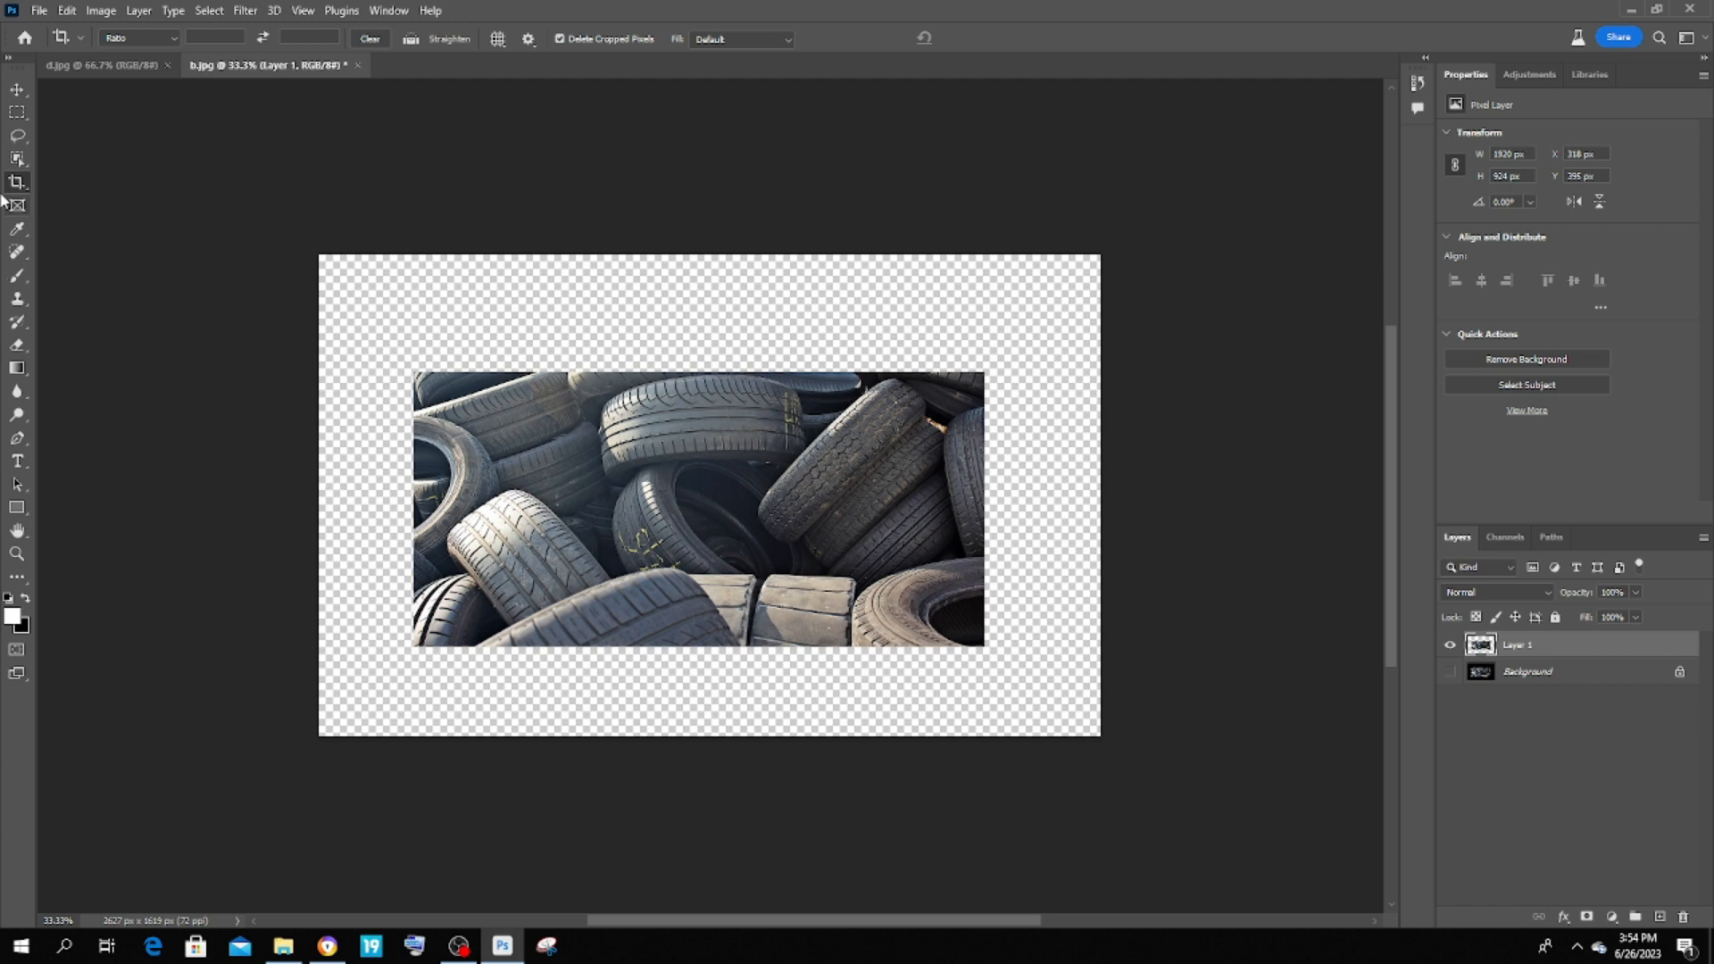
Step: Select the transparent border plus a thin overlap of the tyre photo's edges with rectangular marquees, and run Generative Fill with an empty prompt
left_click(17, 112)
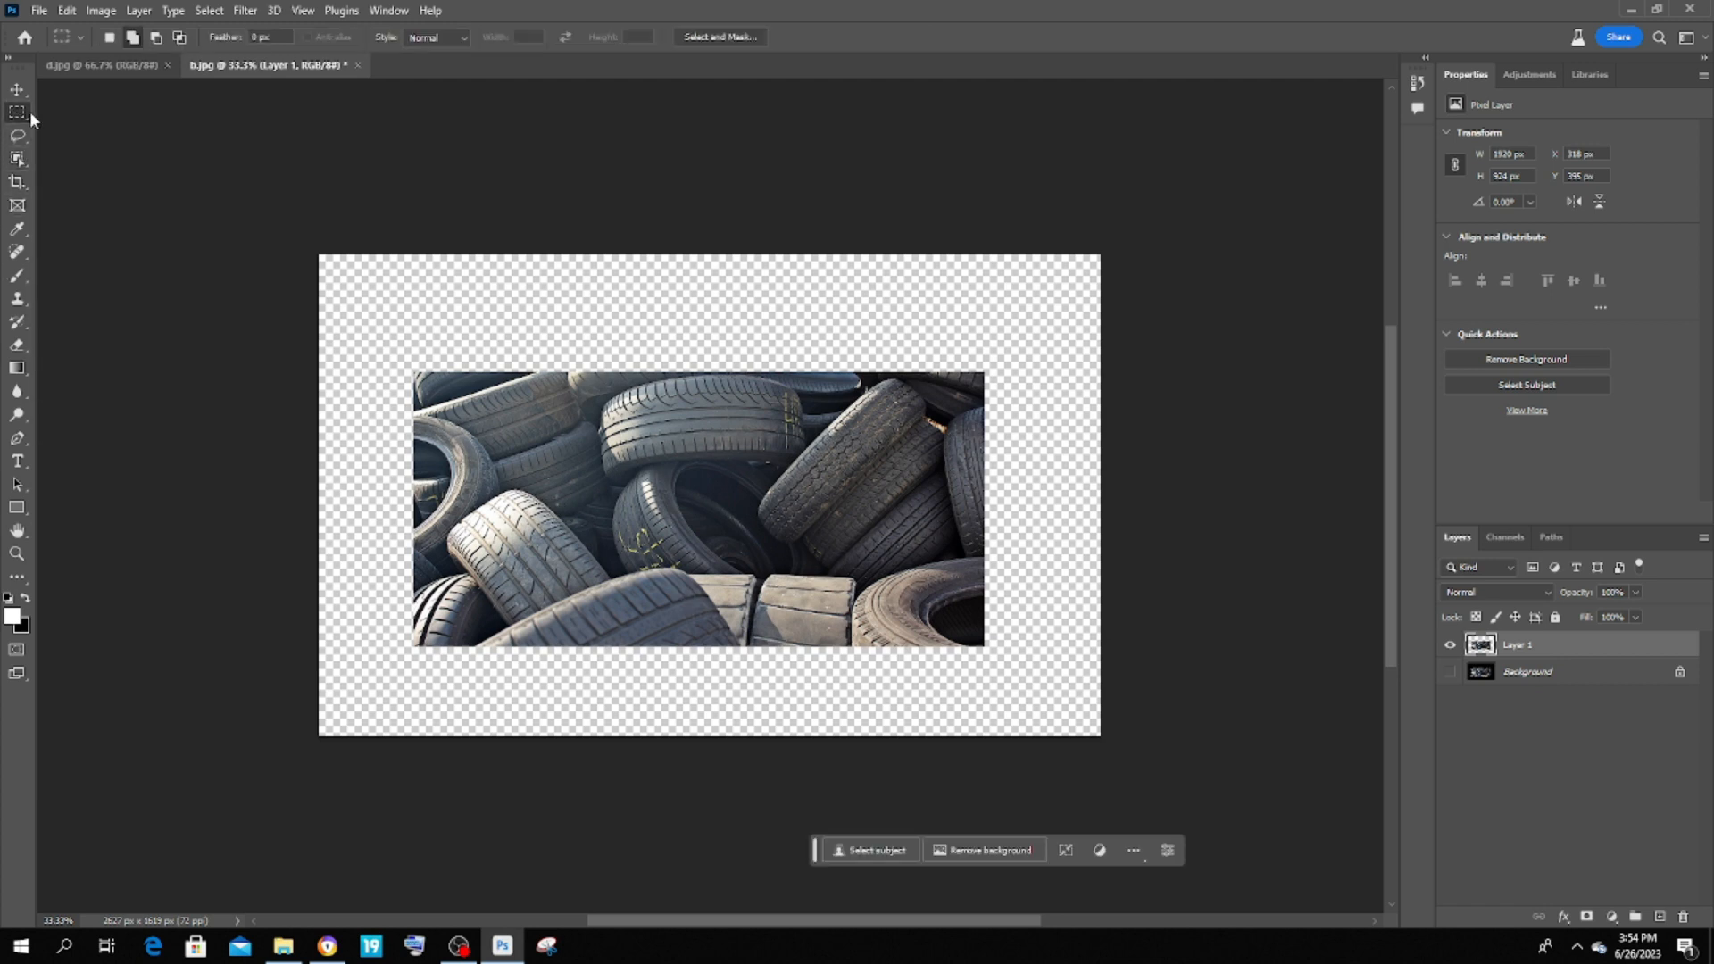
left_click_drag(307, 196, 938, 771)
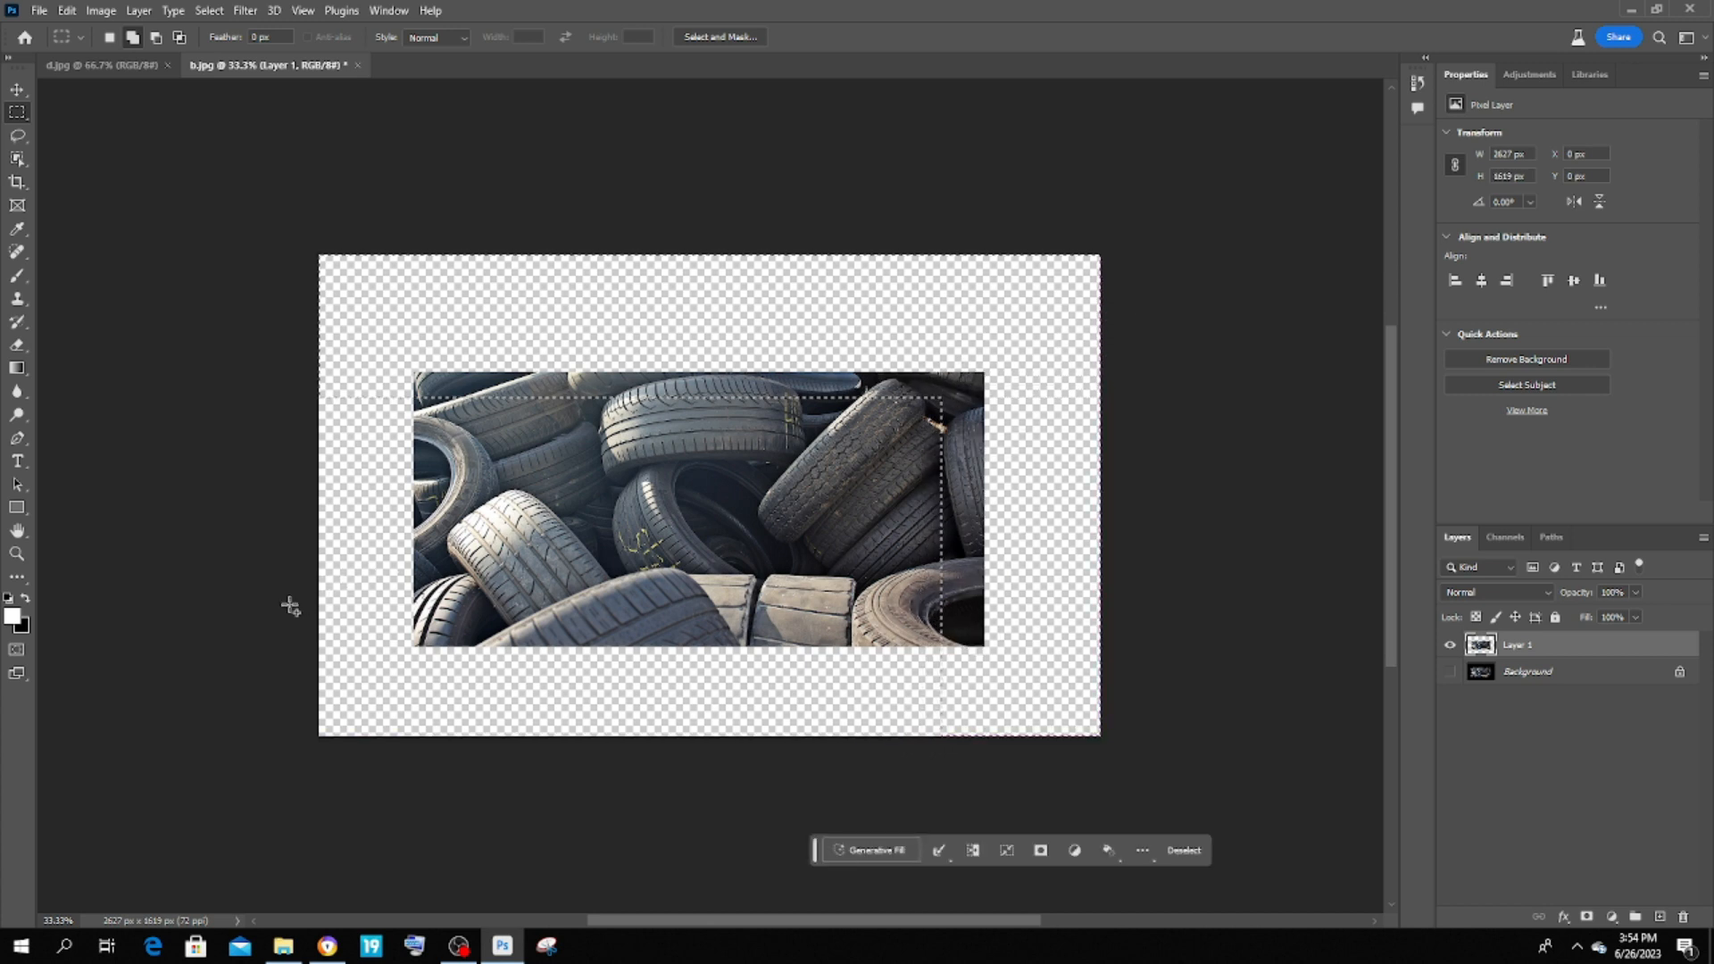
left_click_drag(279, 608, 1161, 750)
left_click_drag(299, 217, 454, 759)
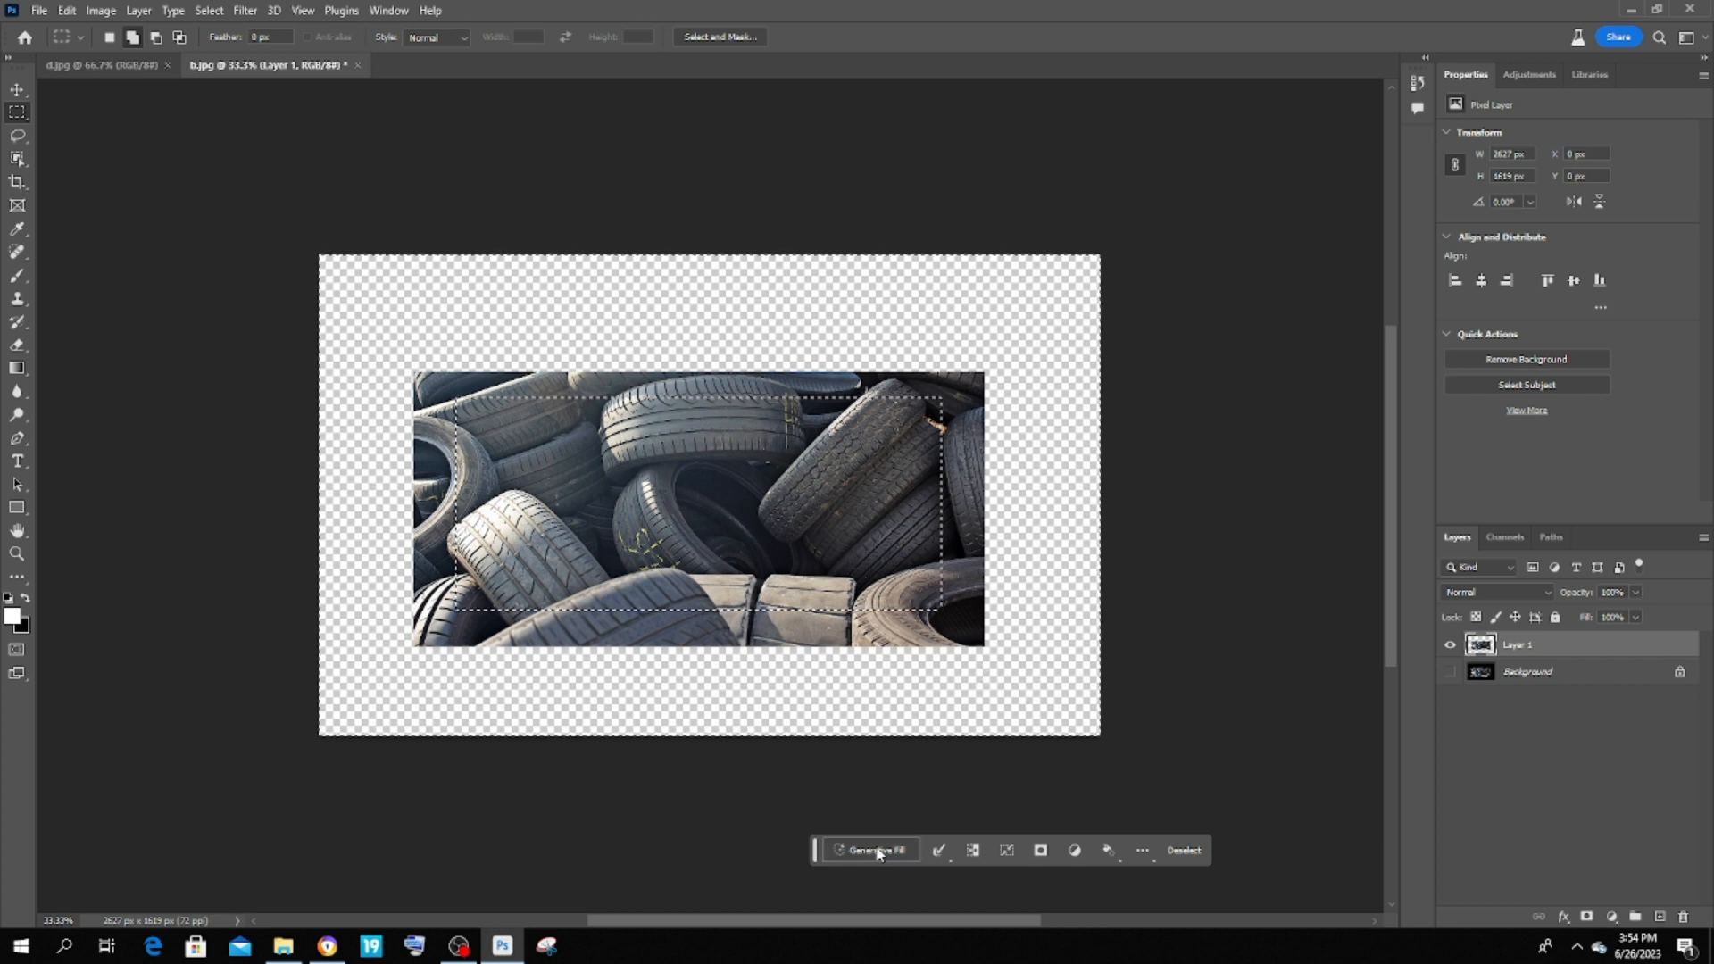
left_click(879, 853)
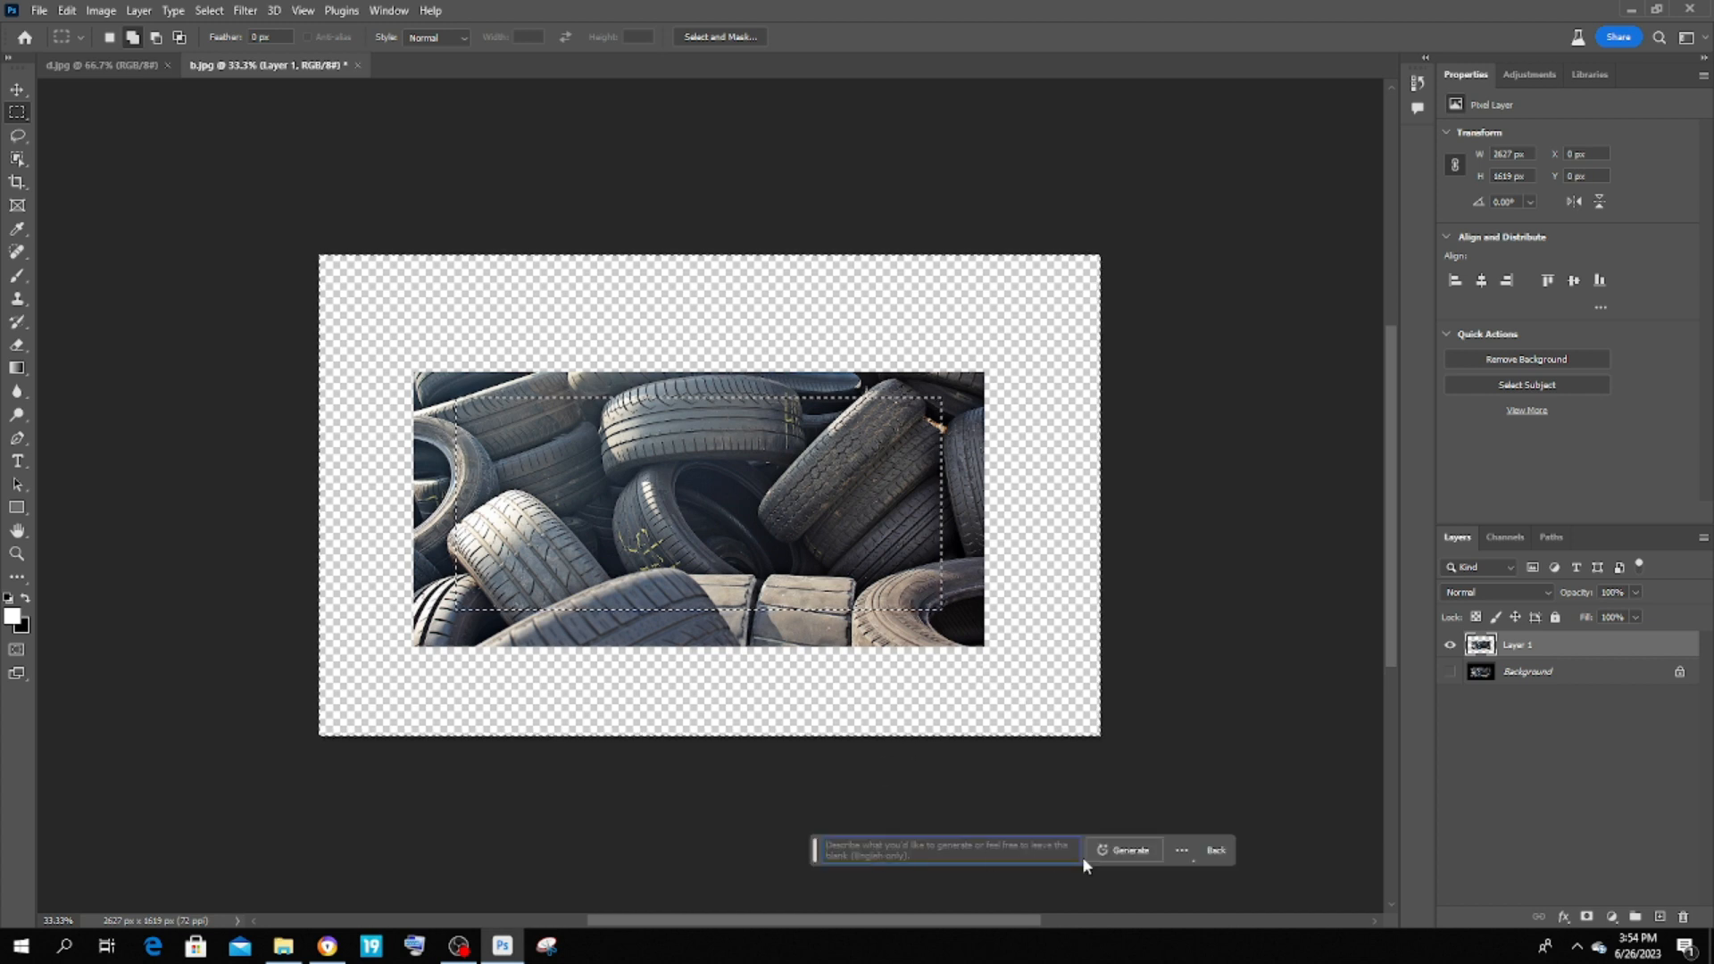
left_click(1131, 852)
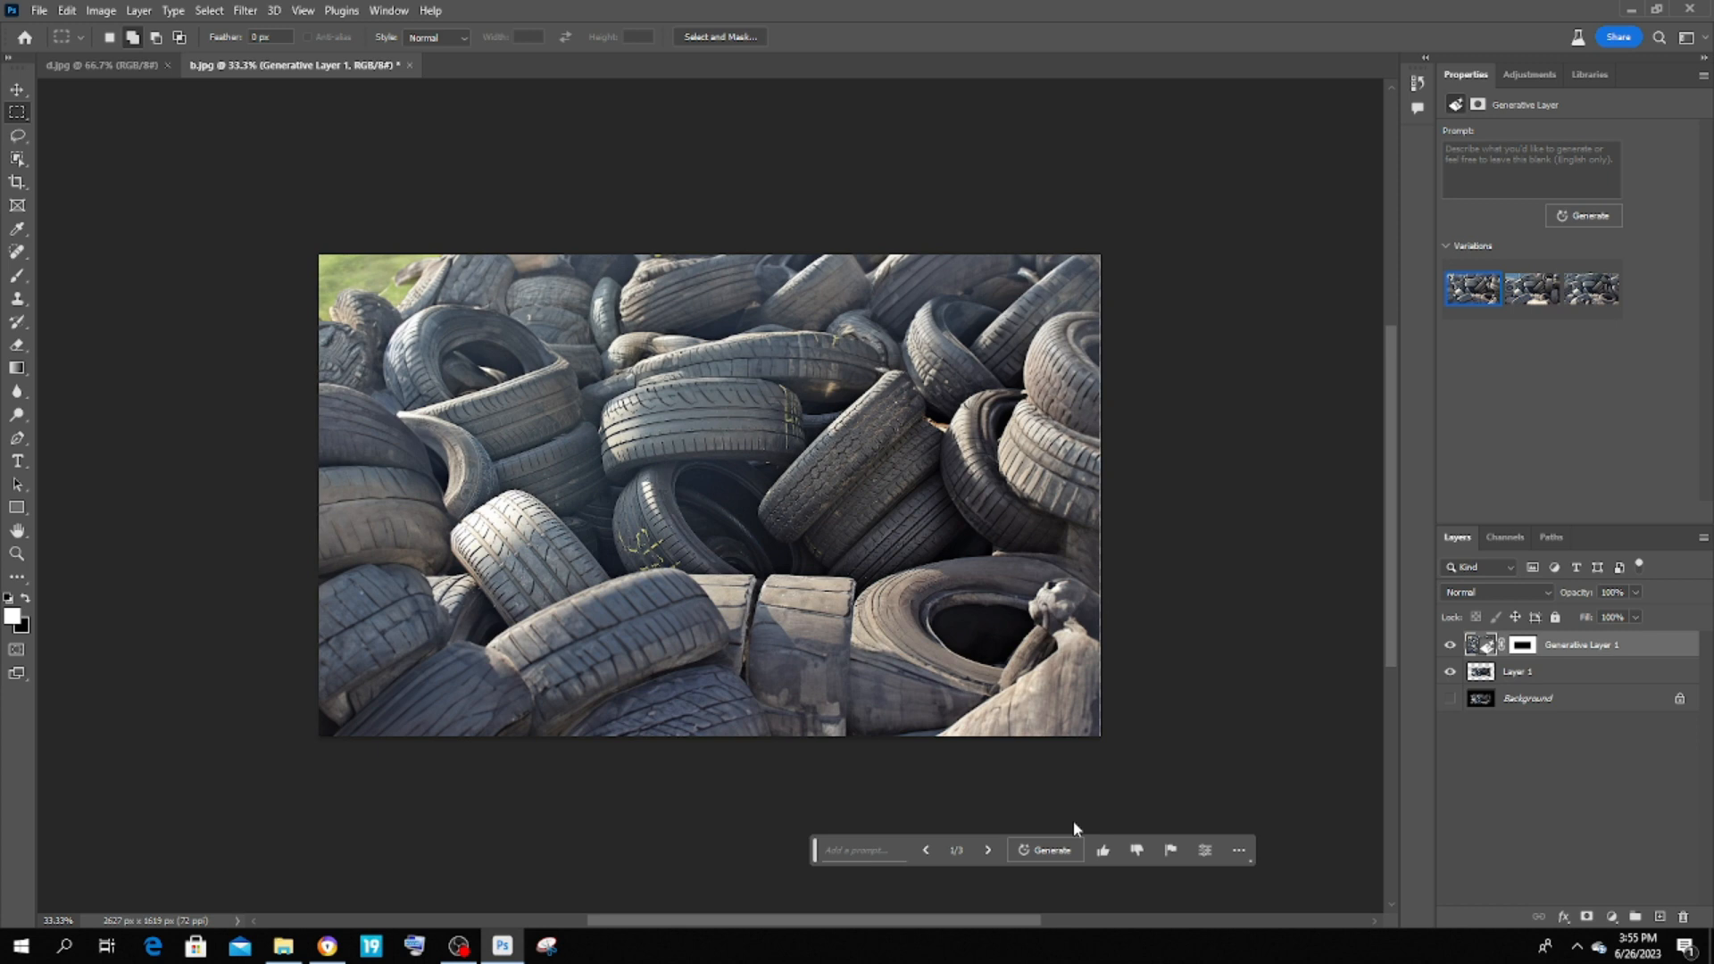
Step: Look through all three tyre variations, return to the first, and compare the image with the generative layer hidden and shown
left_click(1530, 296)
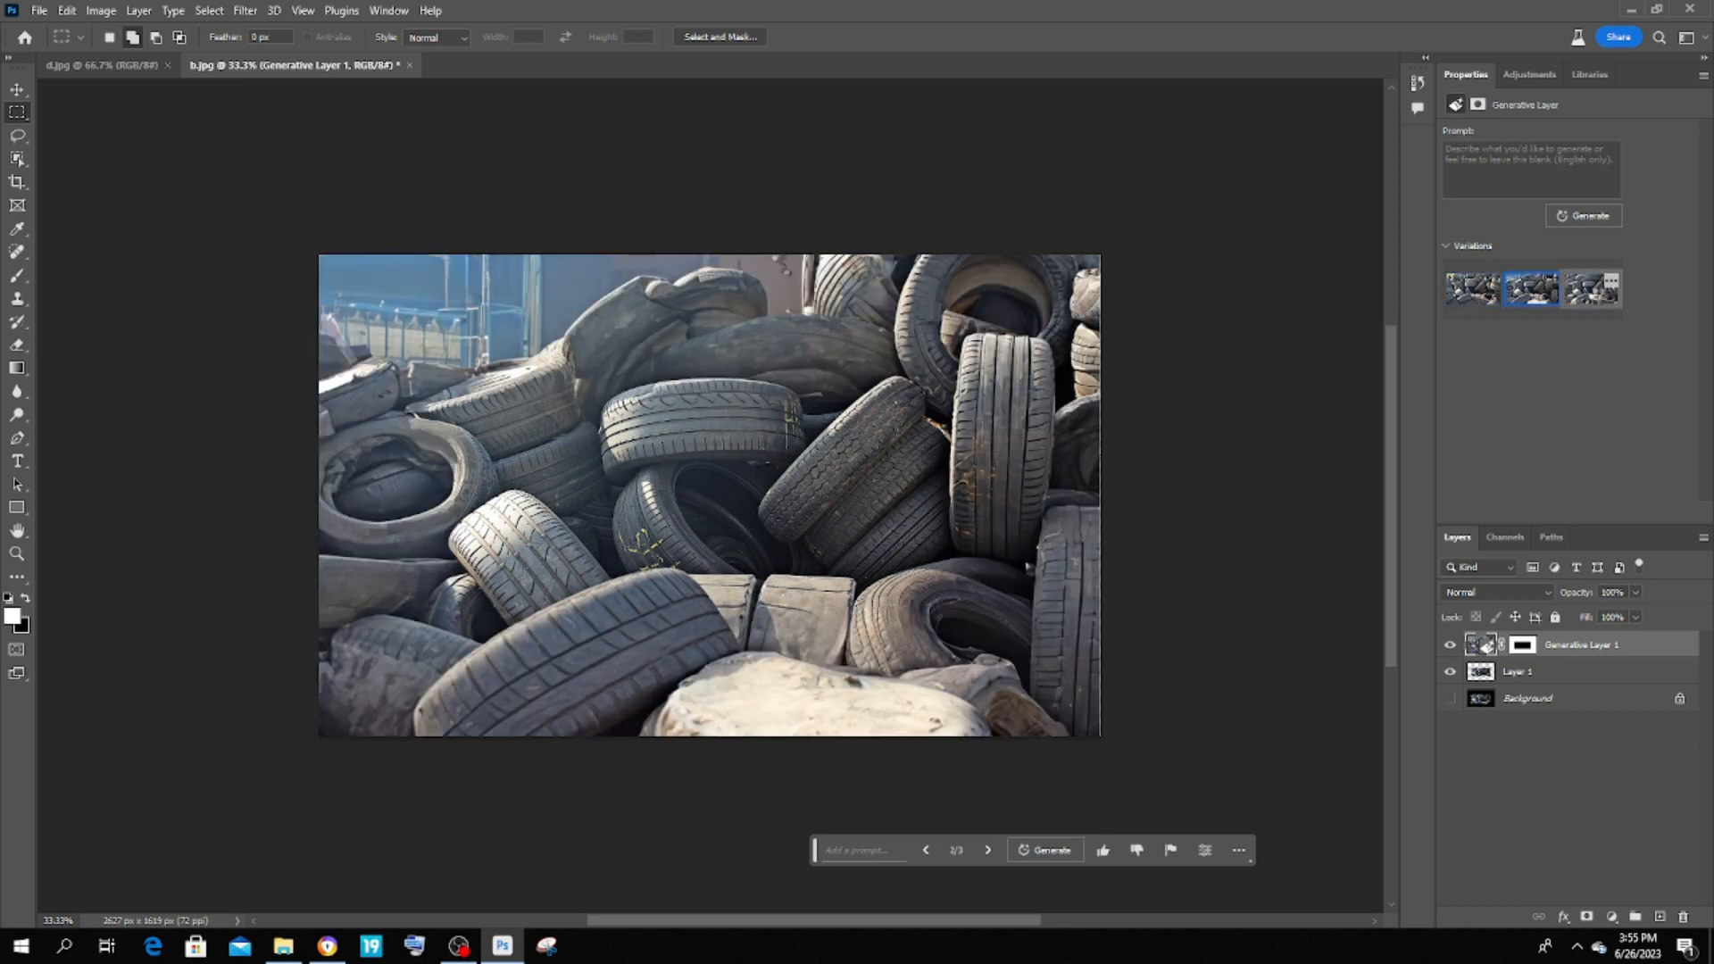
left_click(1598, 299)
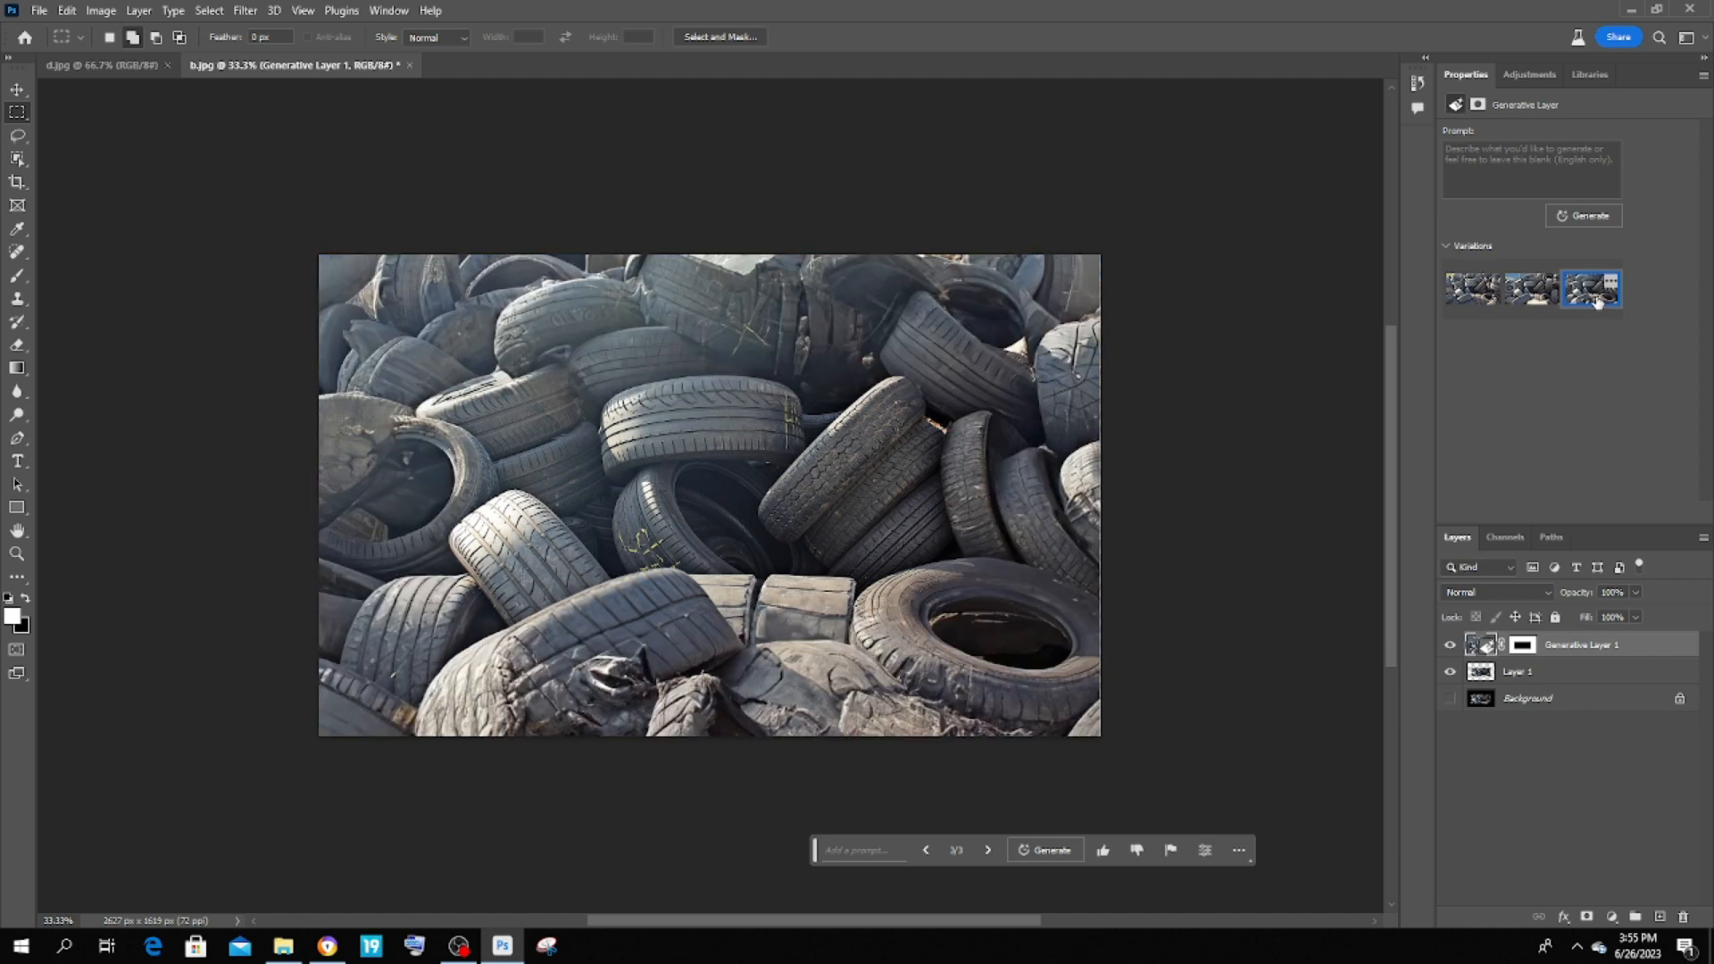
left_click(1466, 289)
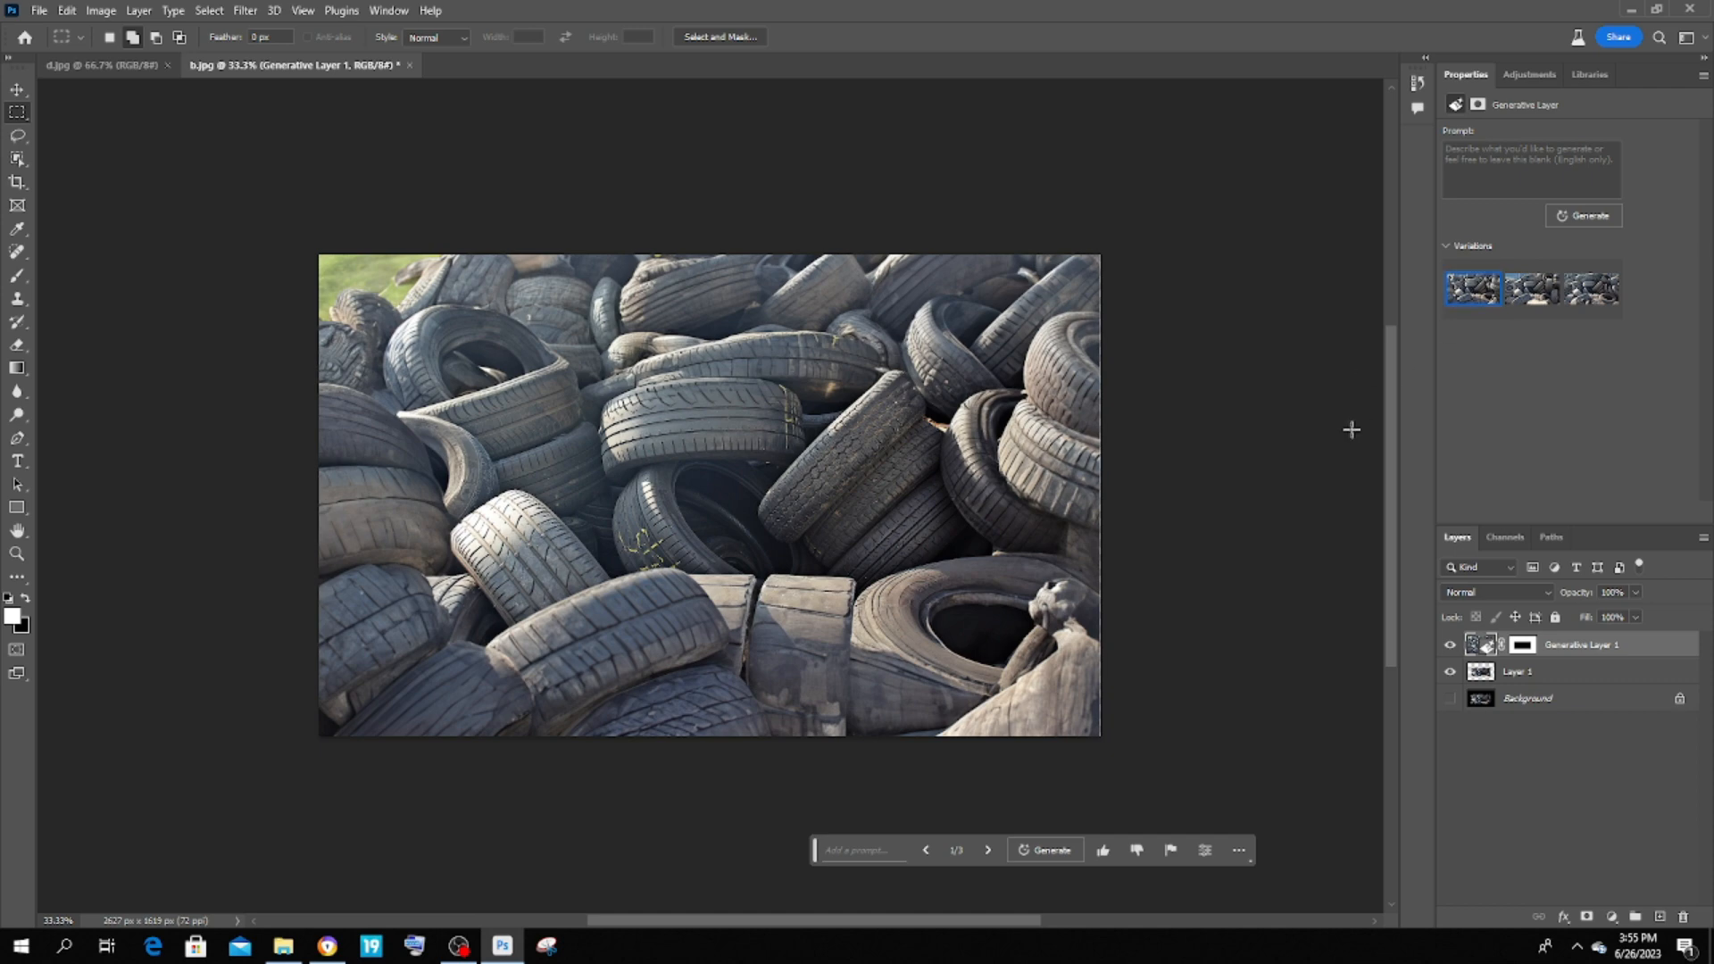
left_click(1450, 645)
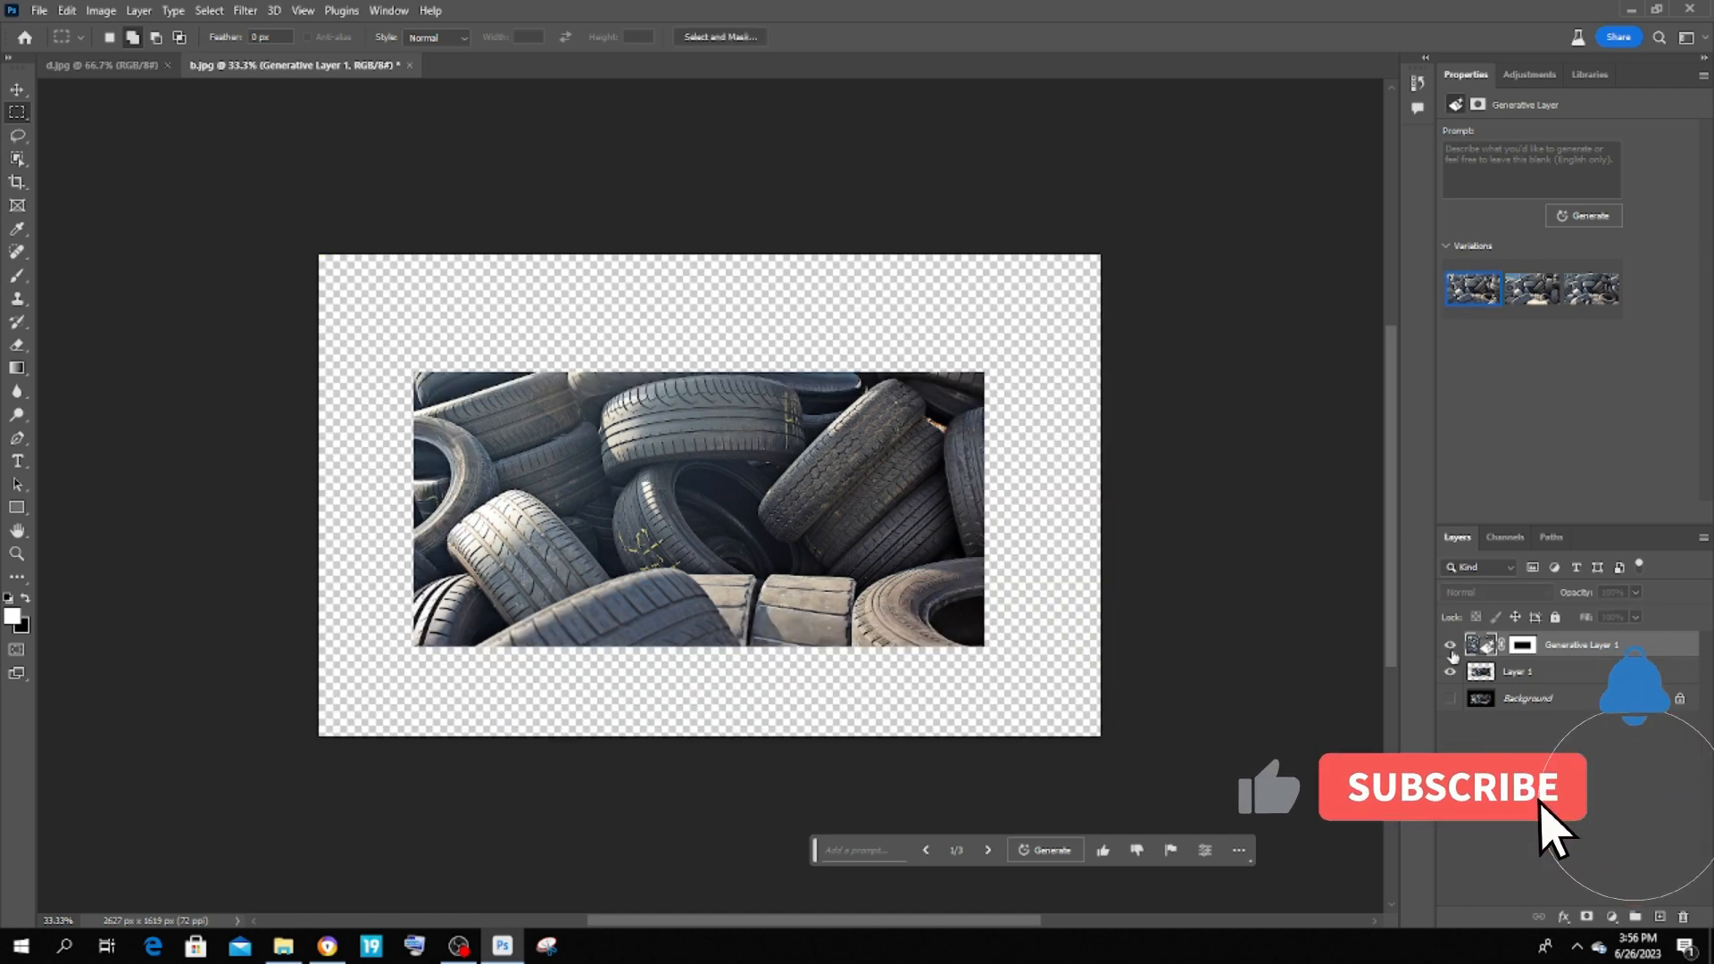
left_click(1451, 647)
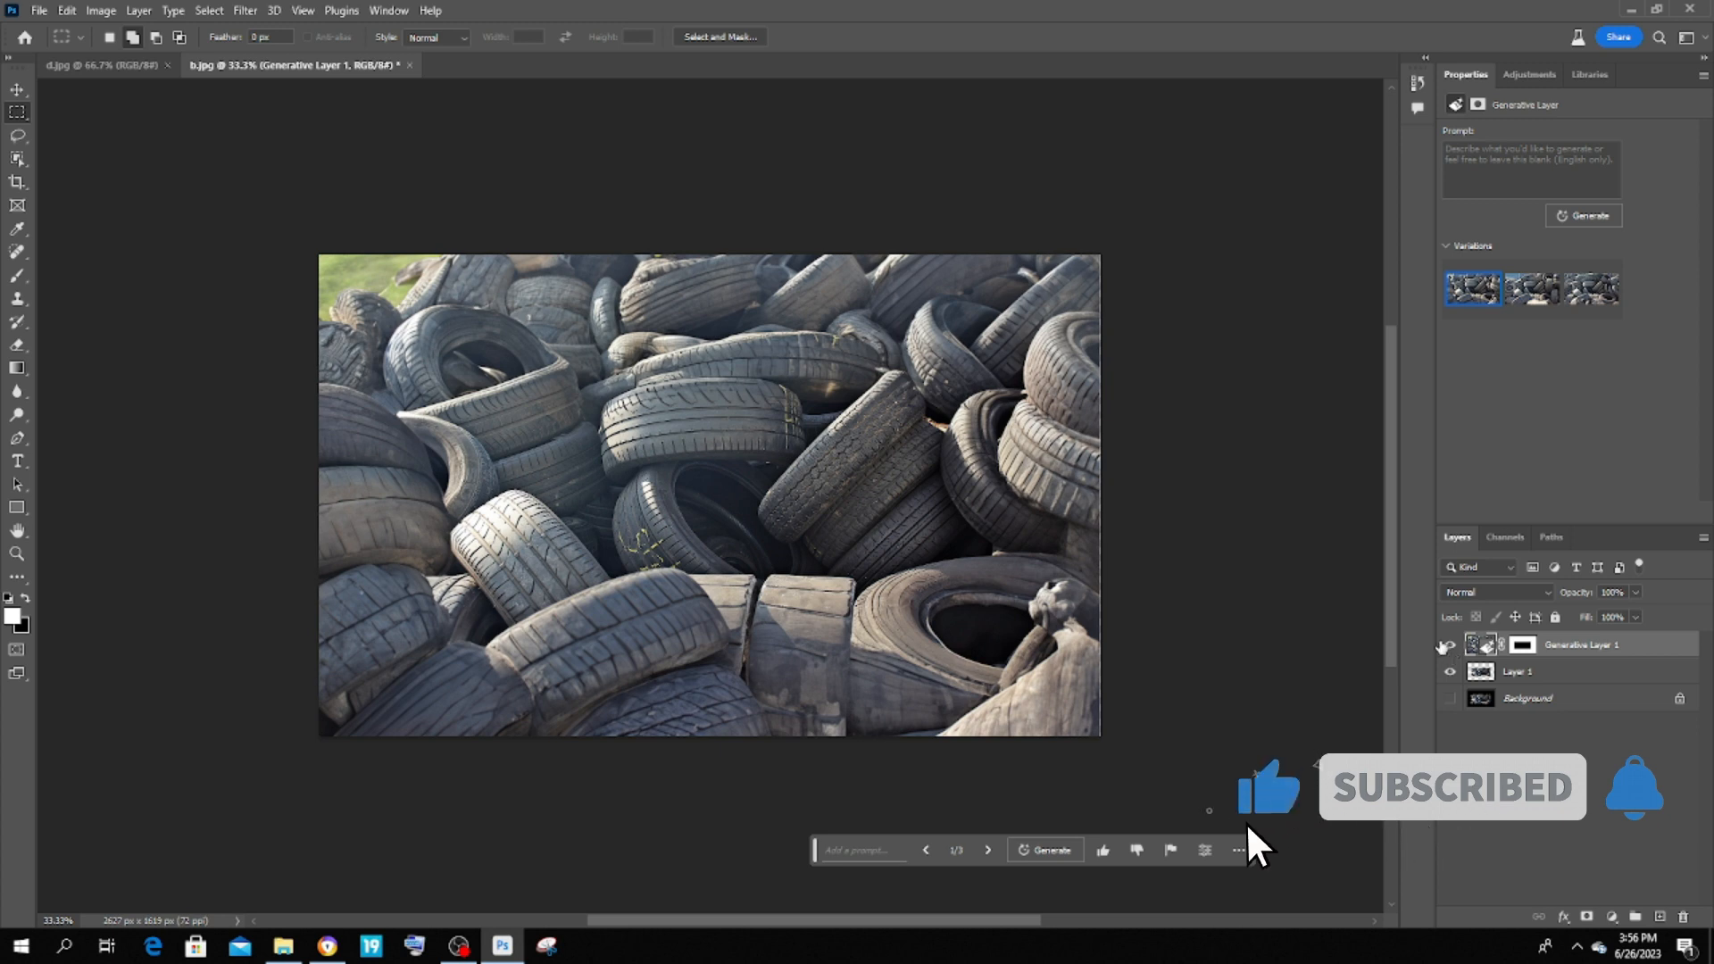